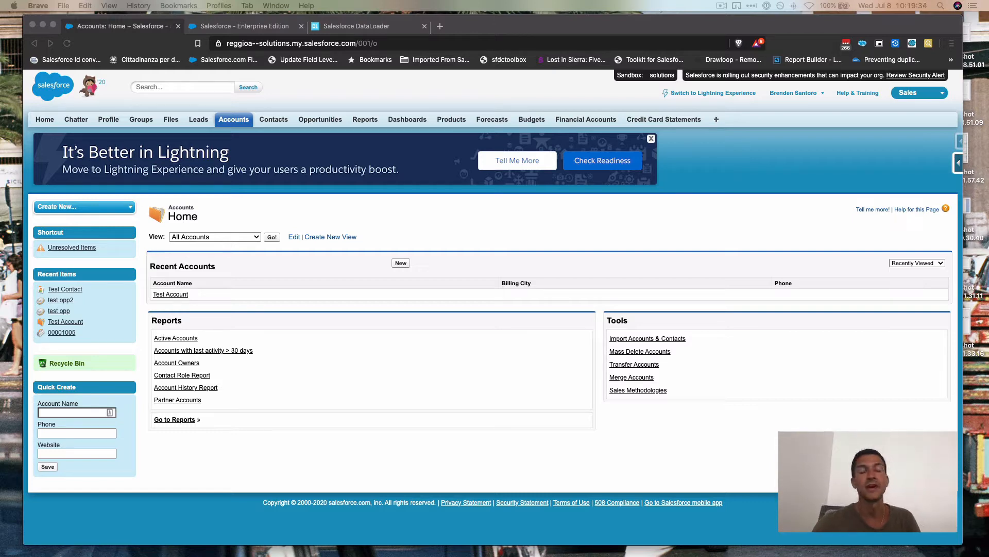
pyautogui.click(486, 215)
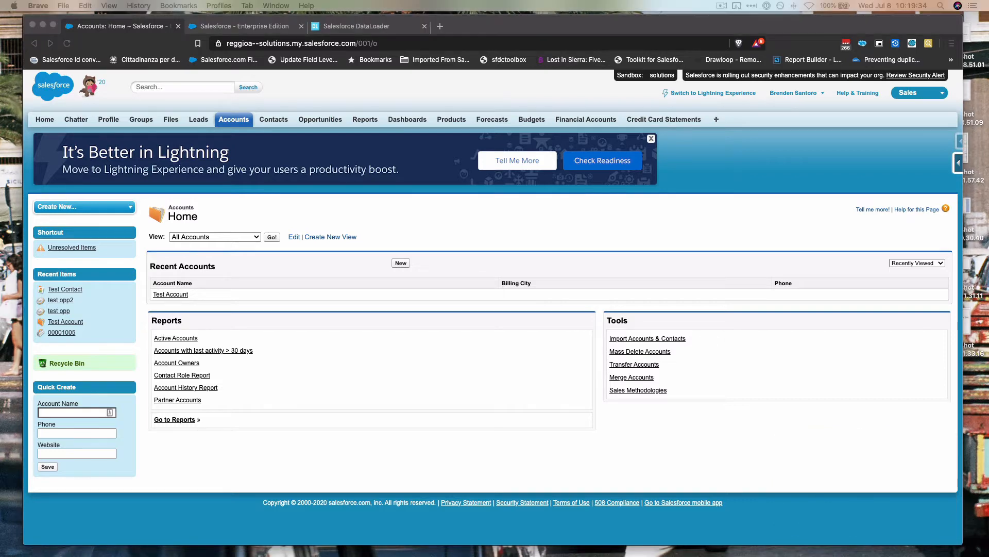
pyautogui.click(486, 221)
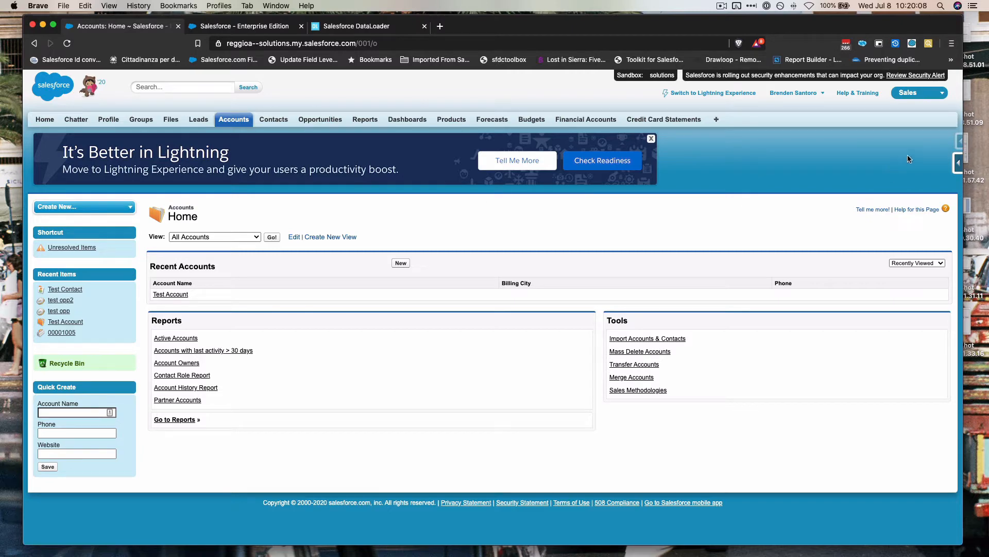
# - Open Salesforce Inspector on the Accounts home page and look through its available options
pyautogui.click(958, 140)
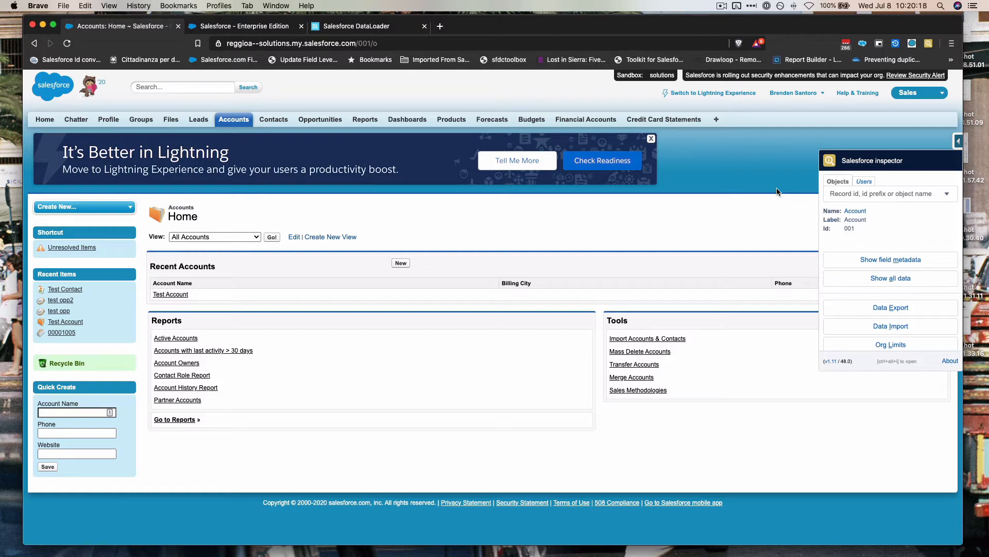
pyautogui.scroll(-3, 896, 218)
pyautogui.scroll(3, 920, 248)
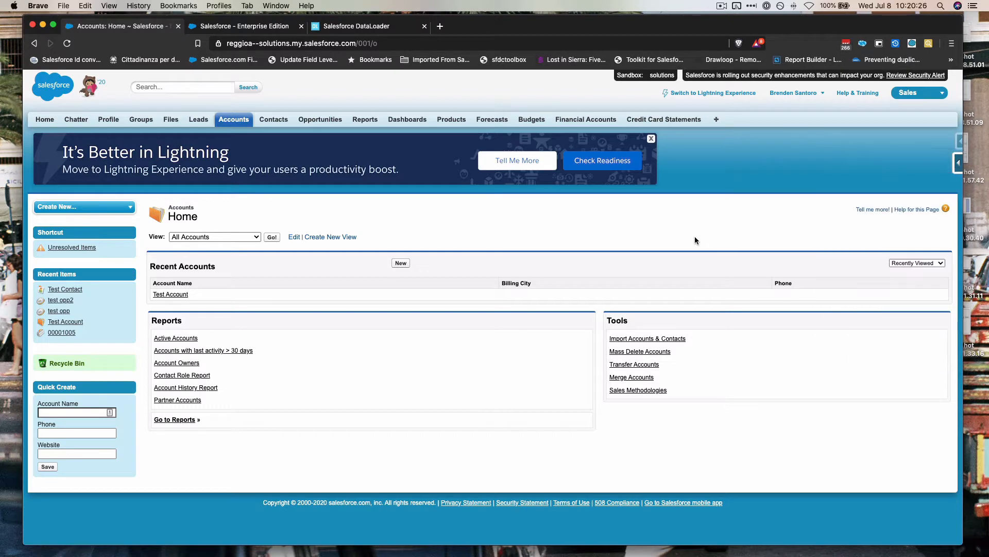
# - Go to the other open Salesforce page and open Salesforce Inspector's Data Export from it
pyautogui.click(277, 27)
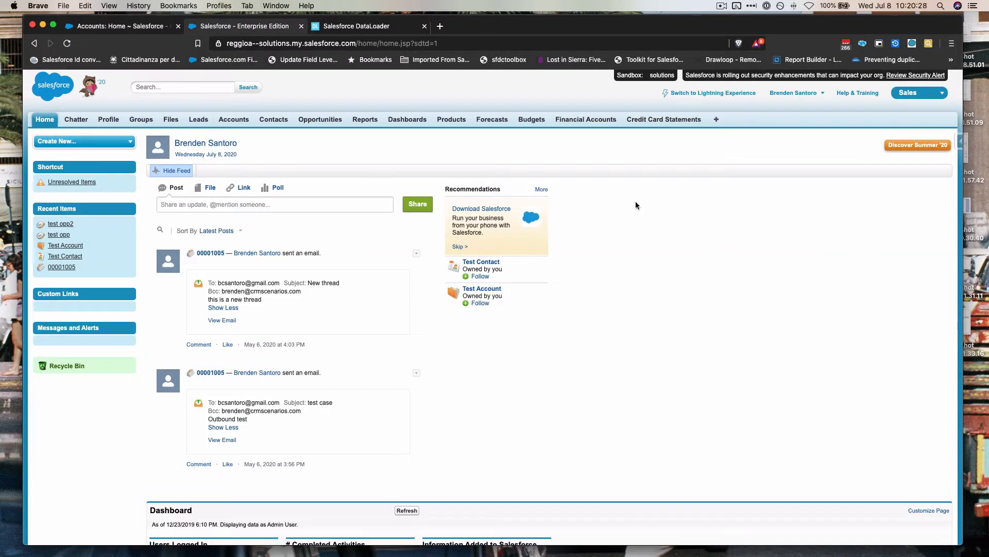
pyautogui.click(959, 146)
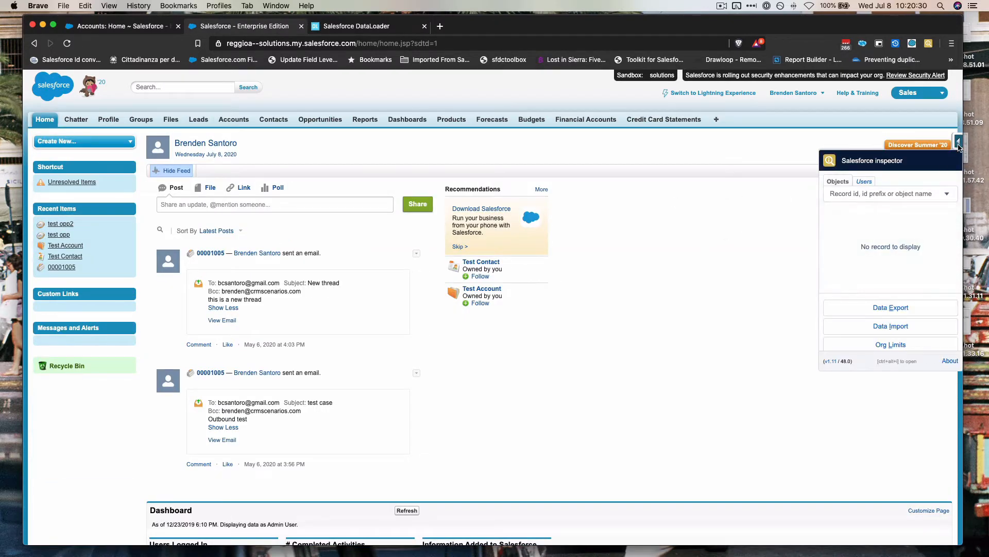
pyautogui.click(900, 307)
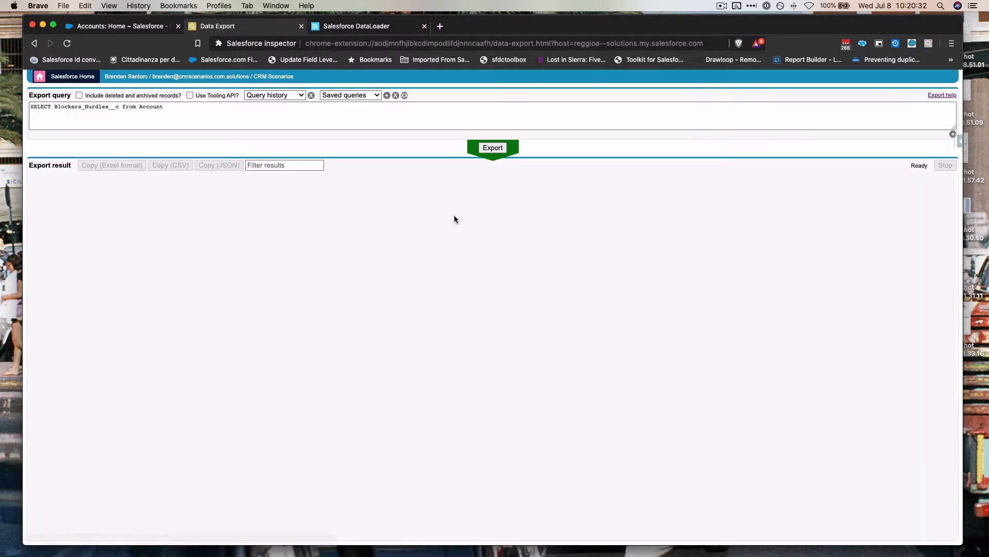
# - Replace the existing export query with the beginning of a new one, "SELECT from"
pyautogui.click(220, 109)
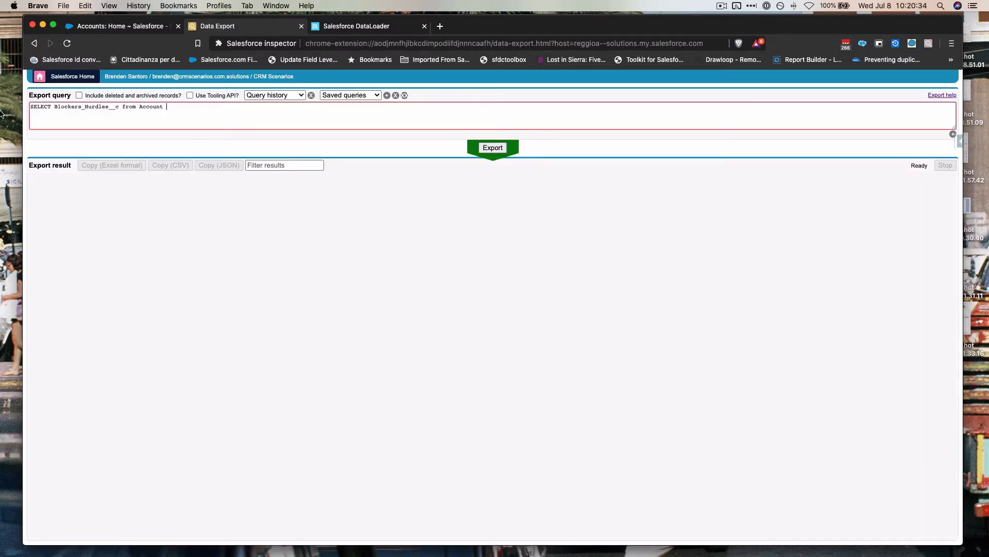
pyautogui.press('super+a')
pyautogui.press('BackSpace')
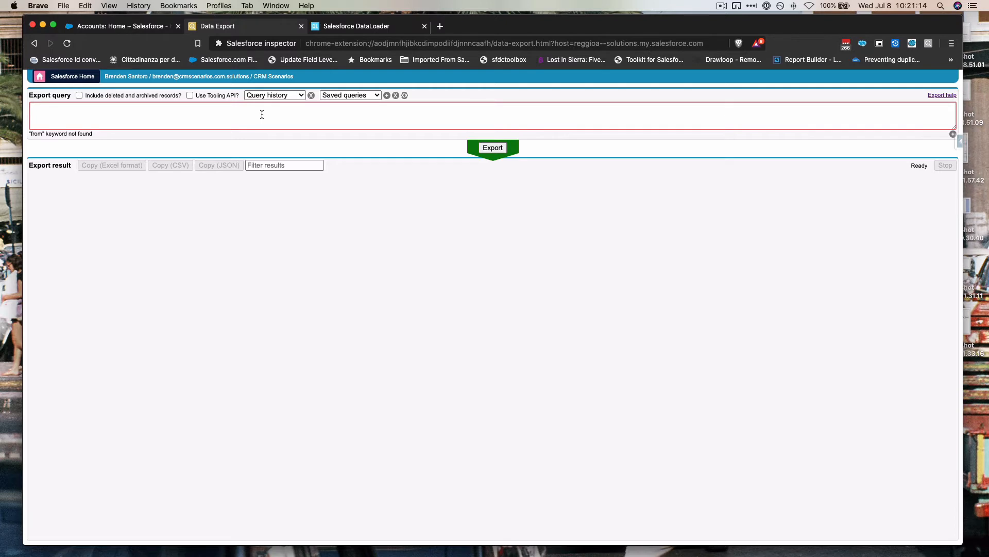
pyautogui.write('ELECT')
pyautogui.write('FROM dddfs')
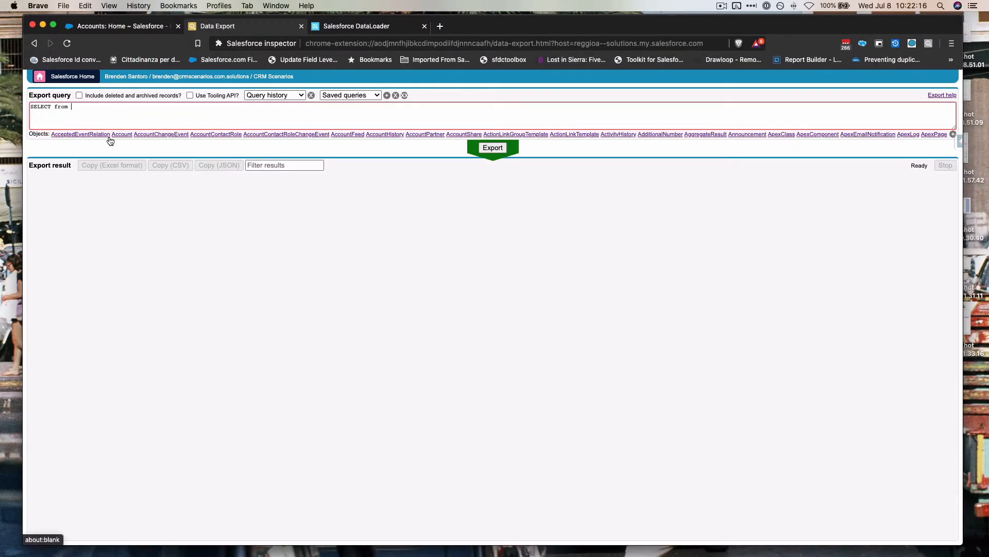
# - Show all object suggestions, complete the query with the Account object as "SELECT from Account", and run the export
pyautogui.click(954, 135)
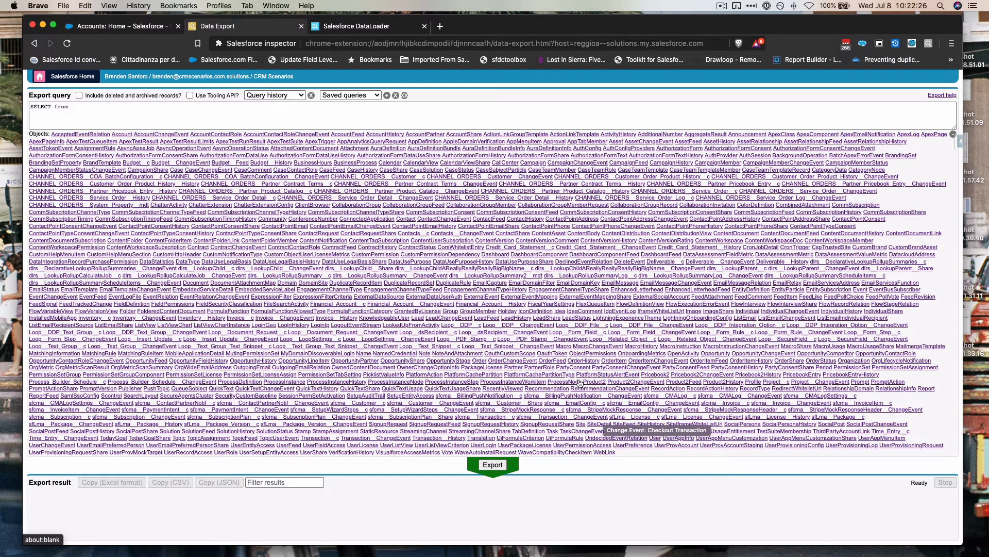
pyautogui.click(238, 108)
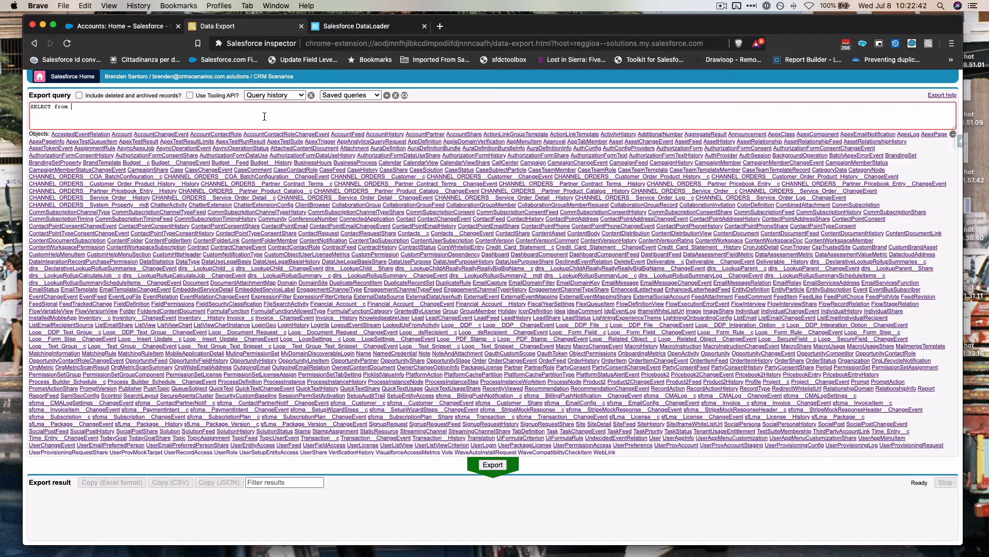
pyautogui.write('A')
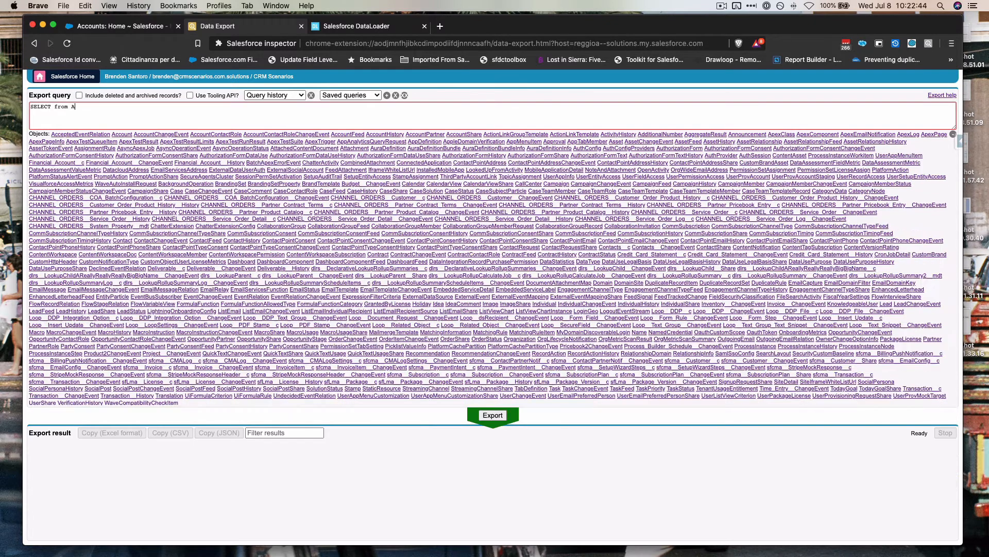
pyautogui.write('cco')
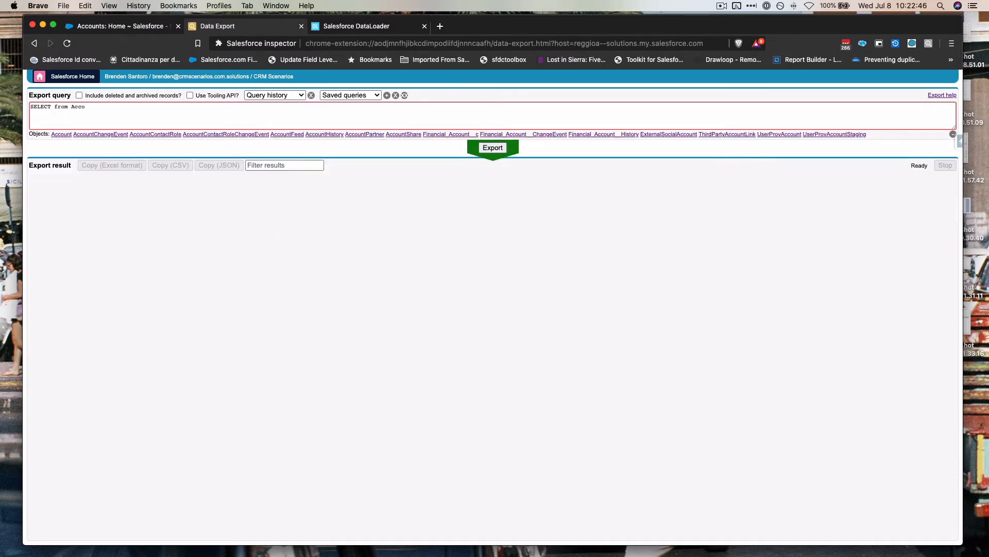
pyautogui.write('un')
pyautogui.click(61, 135)
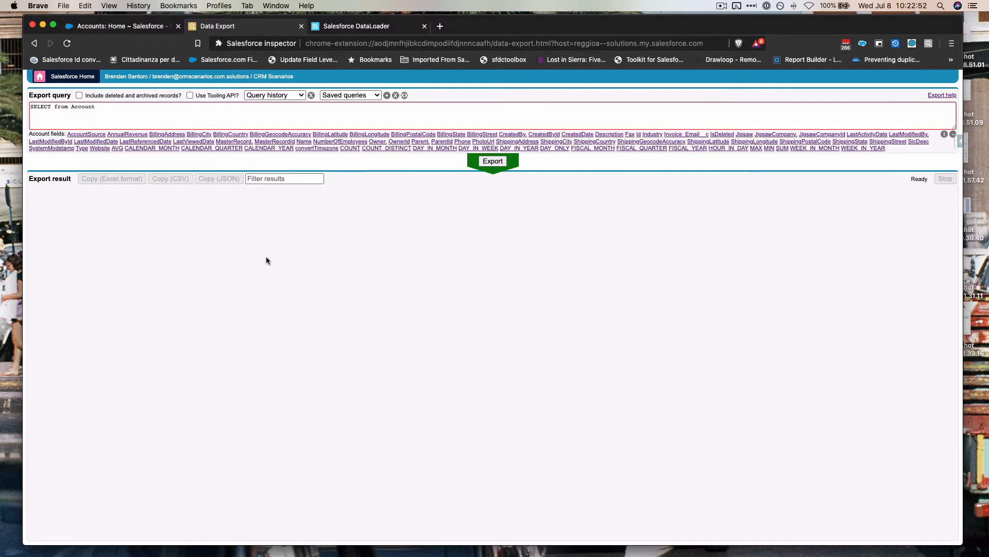
pyautogui.click(492, 160)
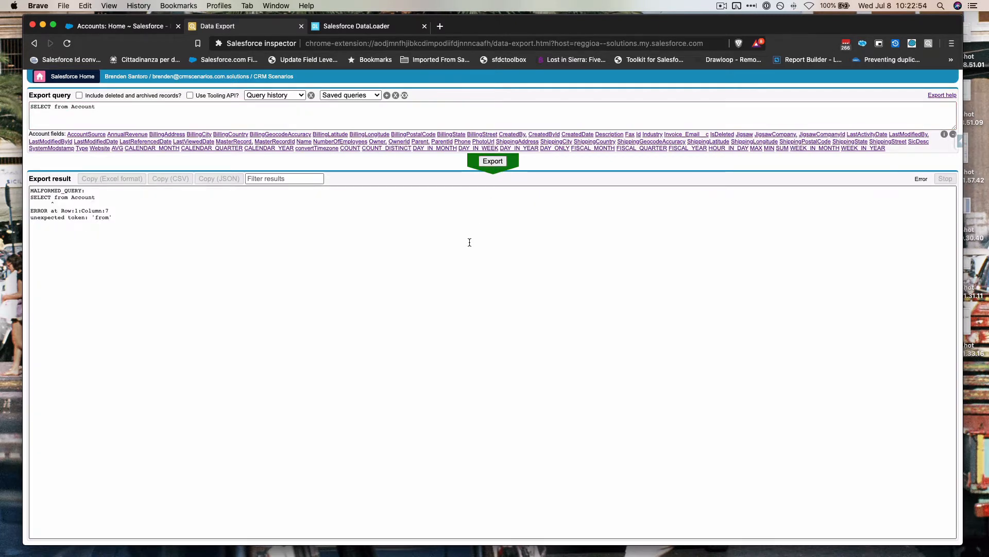
# - Add the suggested fields BillingState, CreatedById and Description between SELECT and from in the query
pyautogui.click(50, 106)
pyautogui.moveTo(52, 107); pyautogui.dragTo(31, 105)
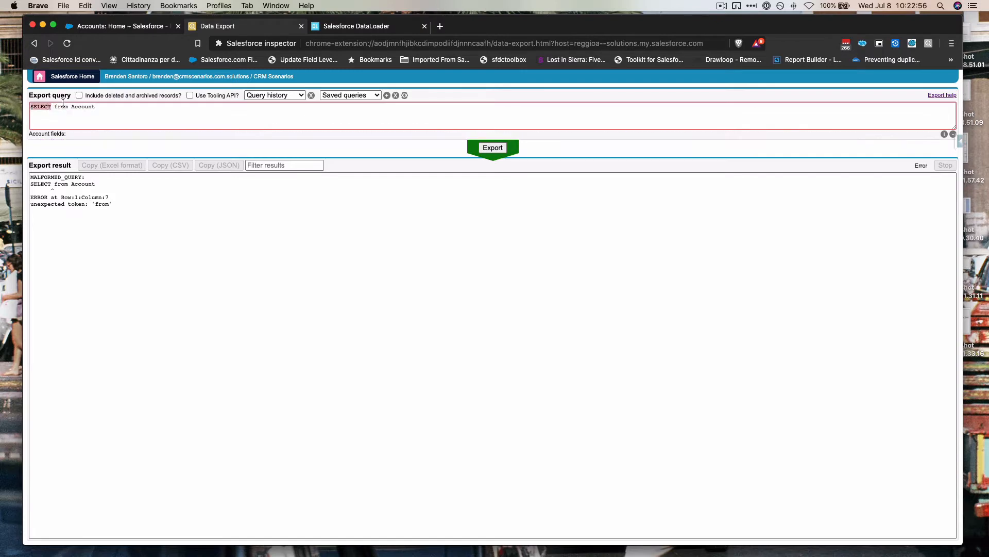
pyautogui.click(54, 106)
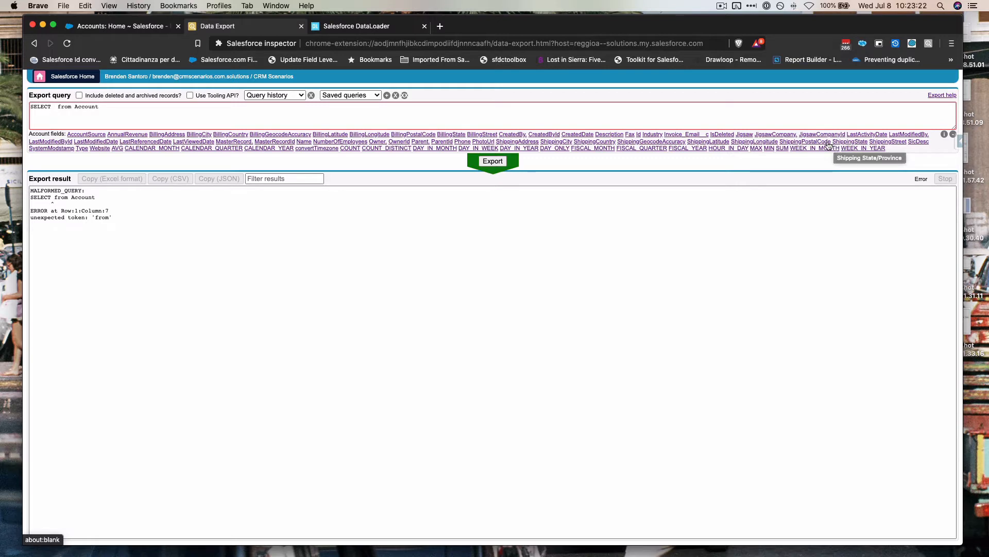
pyautogui.click(453, 134)
pyautogui.click(551, 135)
pyautogui.click(616, 134)
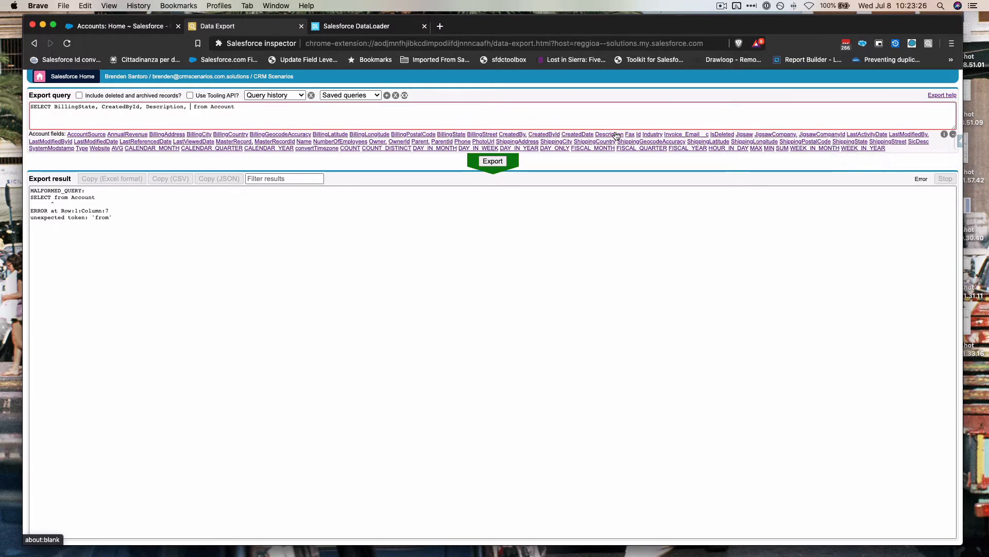
pyautogui.click(616, 134)
pyautogui.press('BackSpace')
pyautogui.press('BackSpace')
pyautogui.press('BackSpace')
pyautogui.press('BackSpace')
pyautogui.press('BackSpace')
pyautogui.press('BackSpace')
pyautogui.press('BackSpace')
pyautogui.press('BackSpace')
pyautogui.press('BackSpace')
pyautogui.press('BackSpace')
pyautogui.press('BackSpace')
pyautogui.press('BackSpace')
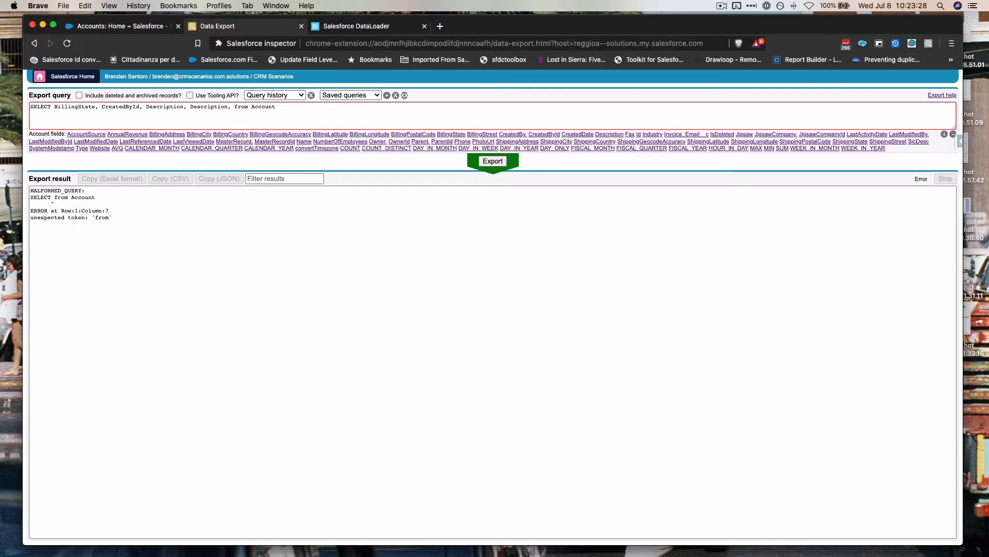
pyautogui.press('BackSpace')
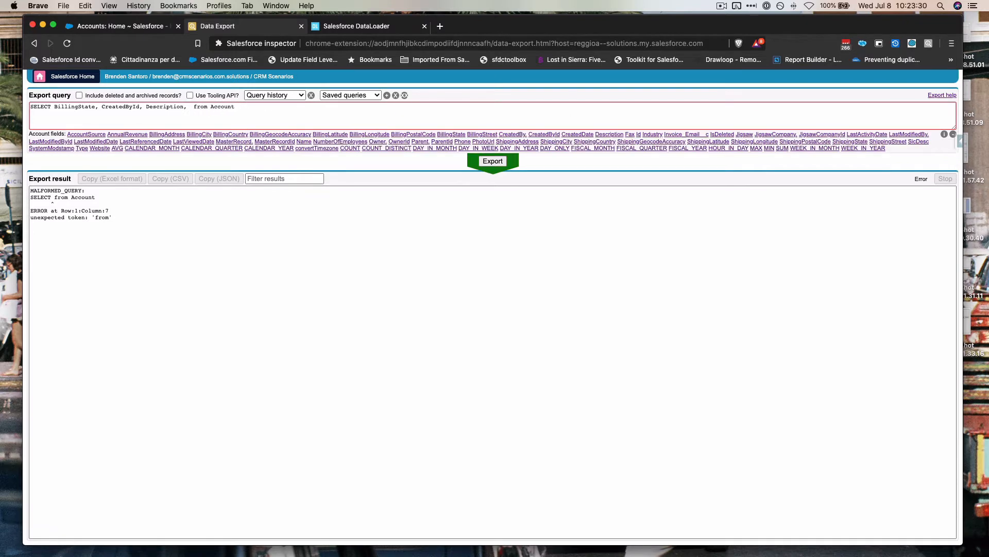
# - Add the fields ShippingPostalCode, ShippingStreet and ShippingLatitude to the query after Description, and run the export
pyautogui.click(806, 142)
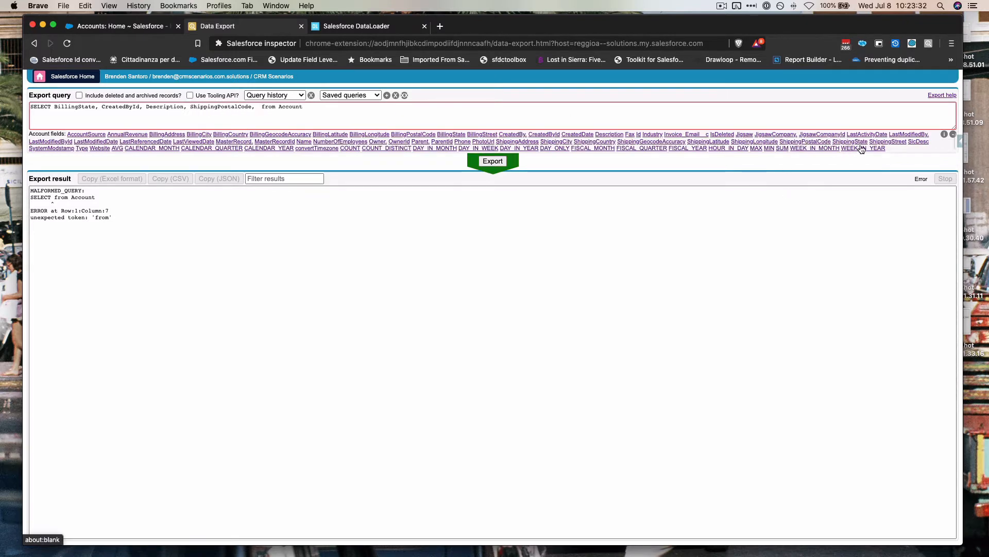
pyautogui.click(886, 141)
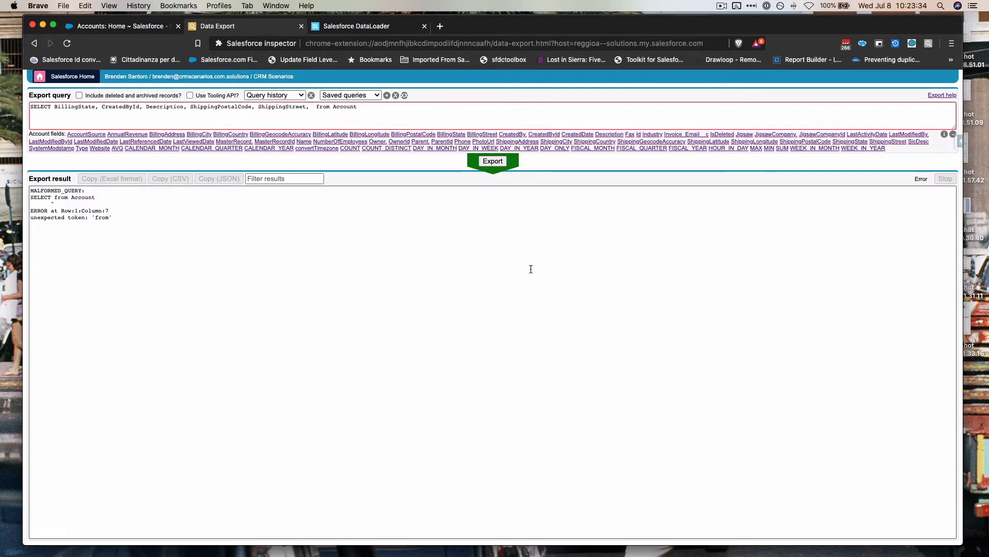
pyautogui.moveTo(256, 107); pyautogui.dragTo(311, 106)
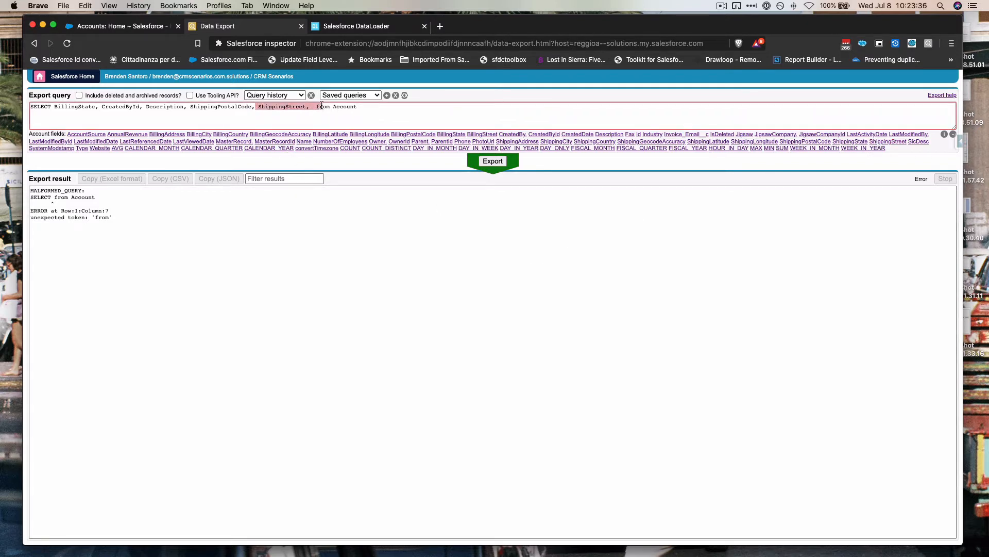
pyautogui.click(312, 107)
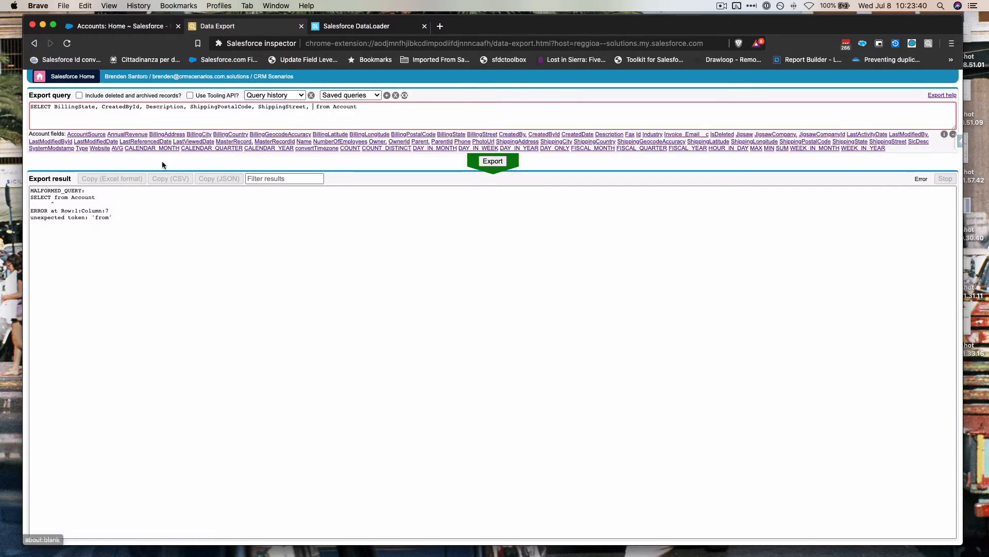
pyautogui.click(709, 141)
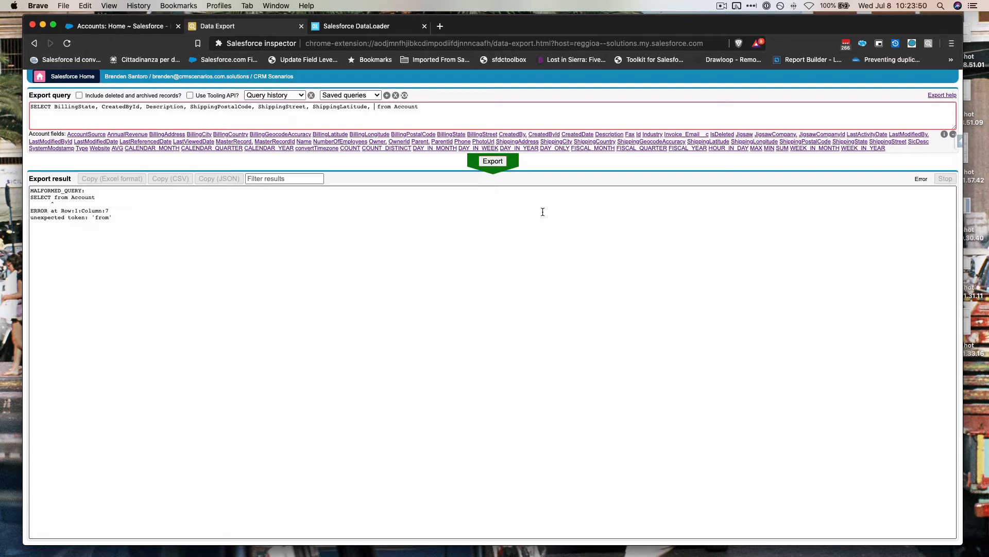
pyautogui.click(493, 161)
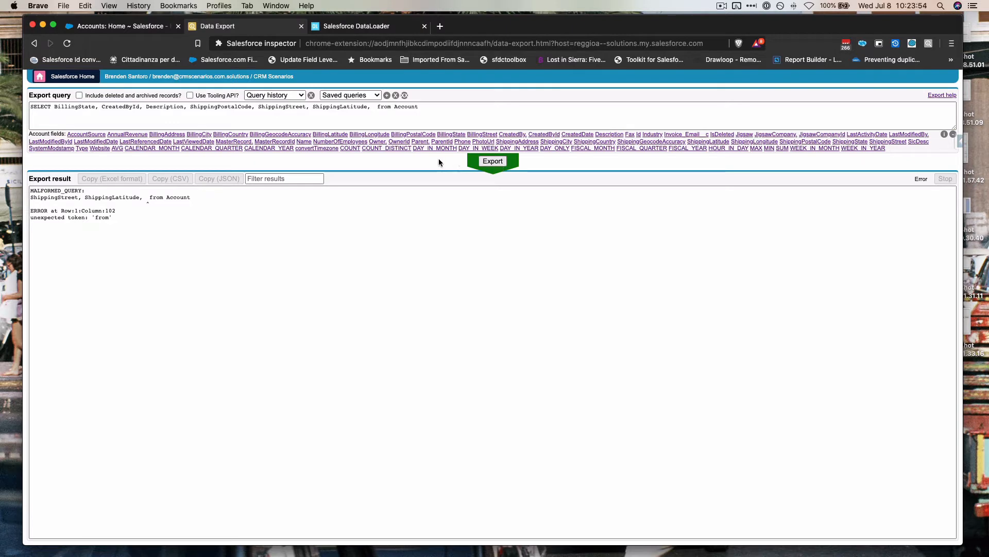
# - Remove the trailing comma and extra space after ShippingLatitude in the query, and run the export again
pyautogui.click(371, 107)
pyautogui.press('Right')
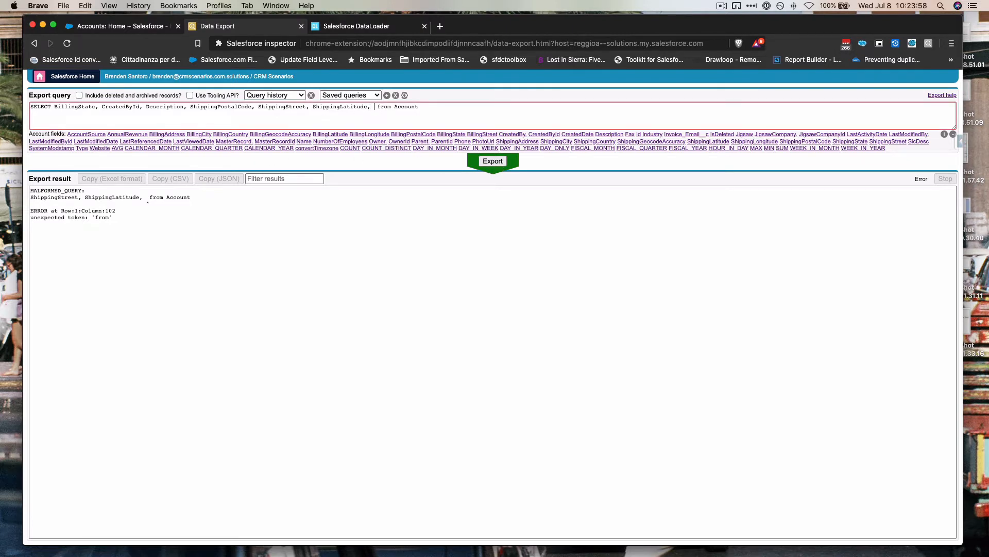
pyautogui.press('BackSpace')
pyautogui.press('BackSpace')
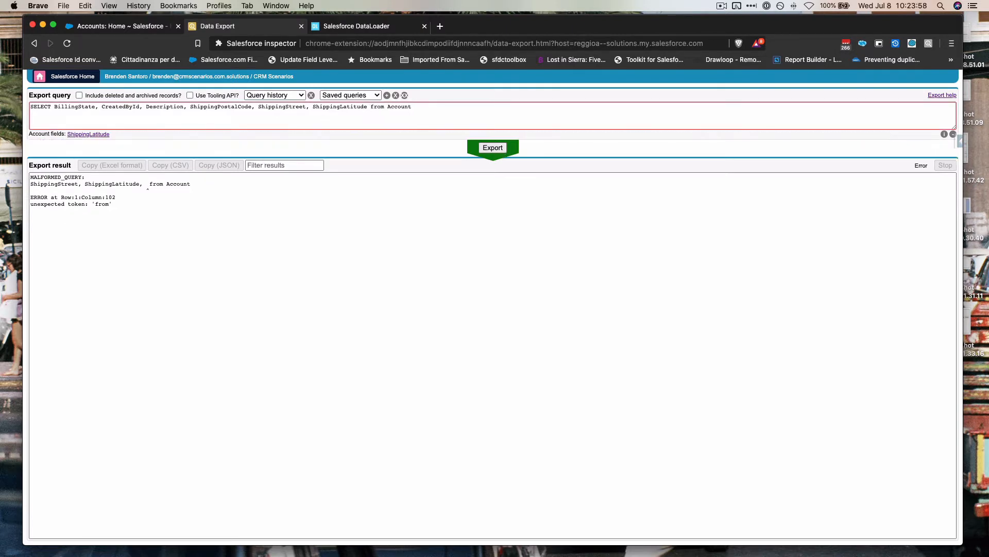
pyautogui.click(493, 149)
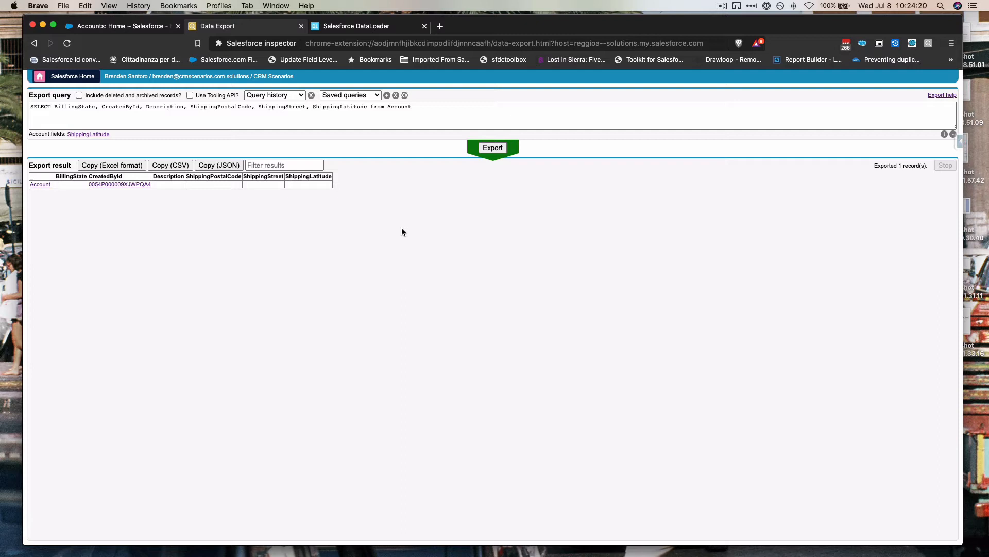
# - Insert five line breaks between from and Account in the query
pyautogui.click(389, 108)
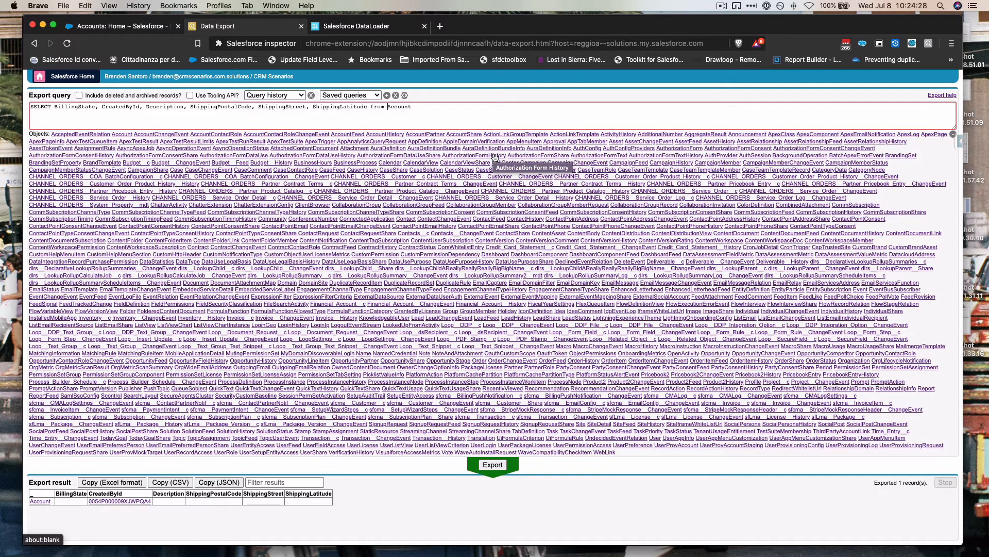
pyautogui.press('Return')
pyautogui.press('Return')
pyautogui.press('Return')
pyautogui.press('Return')
pyautogui.press('Return')
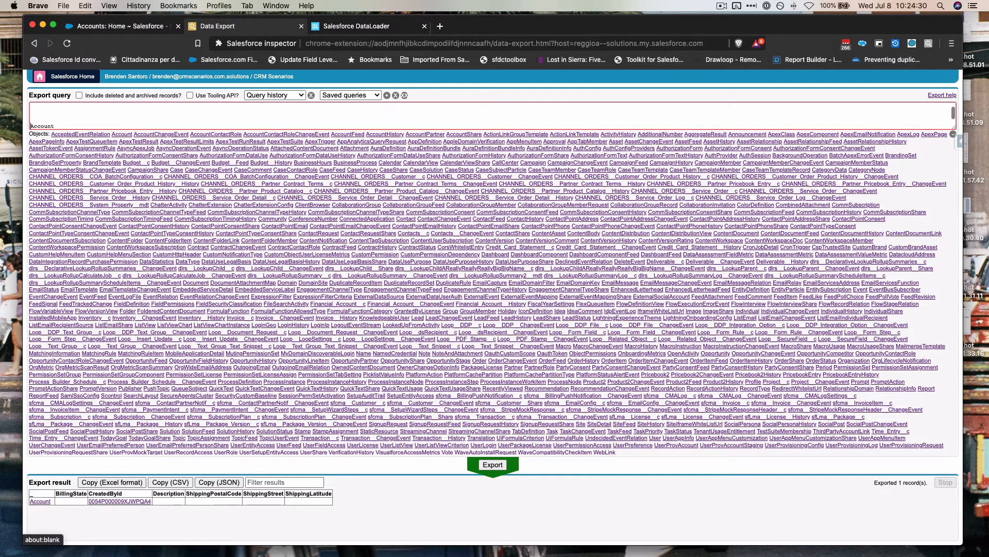
pyautogui.press('Down')
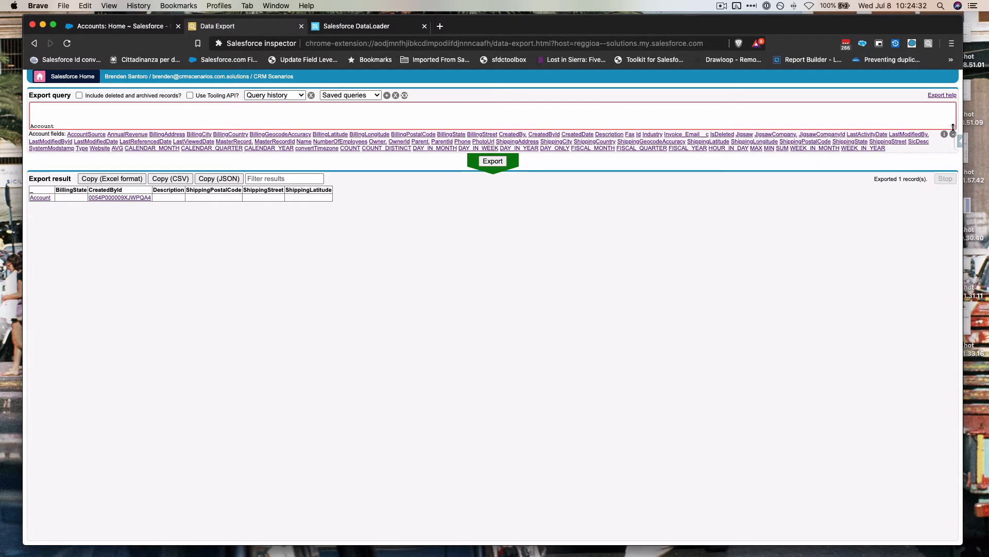
# - Make the query box taller and add two more line breaks between from and Account
pyautogui.moveTo(953, 128); pyautogui.dragTo(952, 224)
pyautogui.click(592, 119)
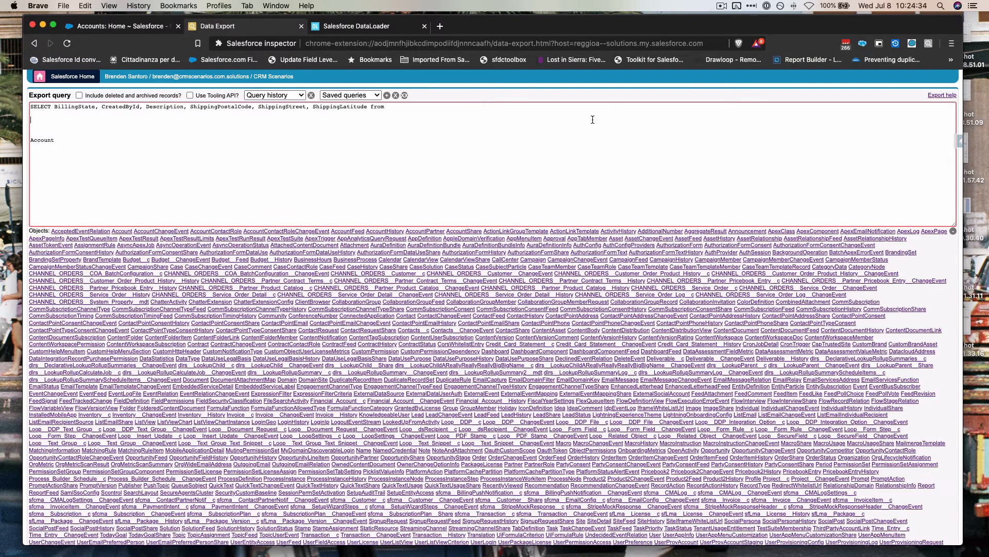
pyautogui.press('Return')
pyautogui.press('Return')
# - Delete the from keyword at the end of the query's first line and place the cursor after Account
pyautogui.doubleClick(379, 106)
pyautogui.press('BackSpace')
pyautogui.click(54, 158)
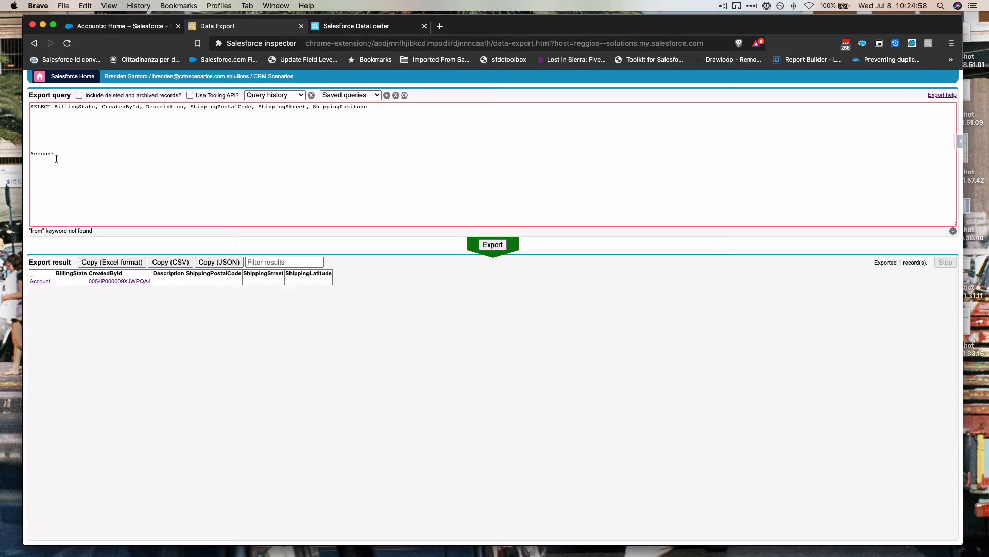
# - Insert from before Account in the query and add a comma after ShippingLatitude
pyautogui.click(31, 153)
pyautogui.write('from')
pyautogui.click(66, 120)
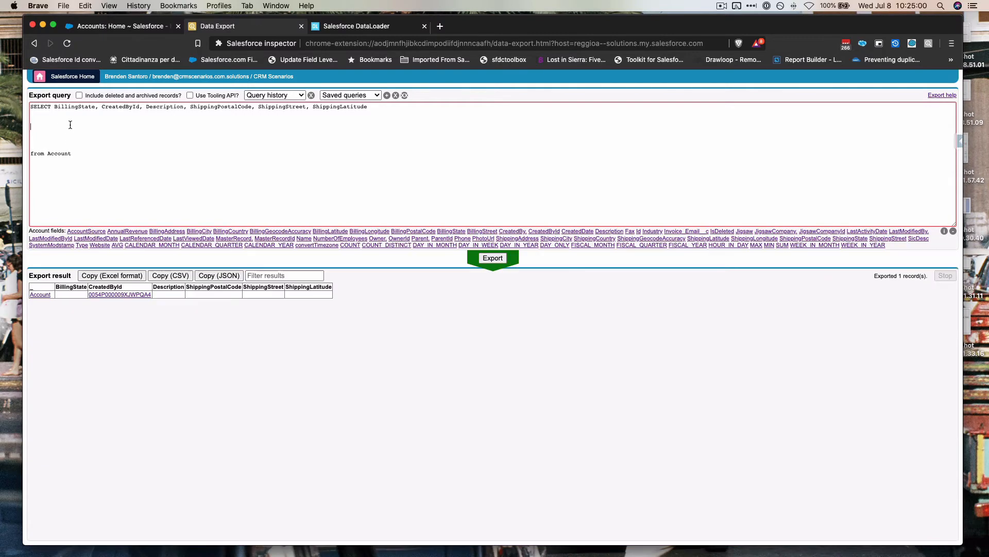
pyautogui.click(380, 106)
pyautogui.press('BackSpace')
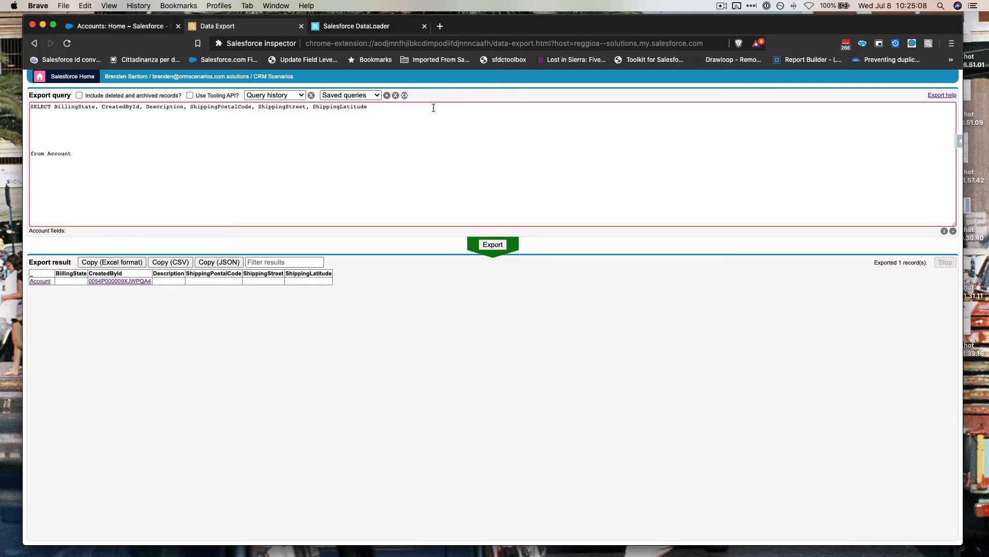
pyautogui.press('BackSpace')
pyautogui.write(',   ')
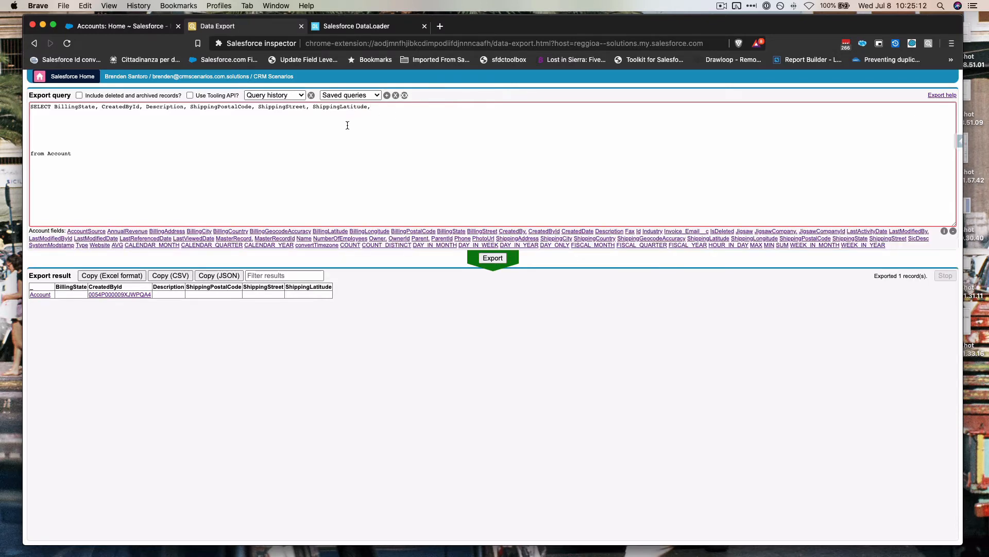
# - Begin a parenthesised SELECT subquery from the Contact object between the Account fields and the from Account line
pyautogui.write('(')
pyautogui.write('SELEC')
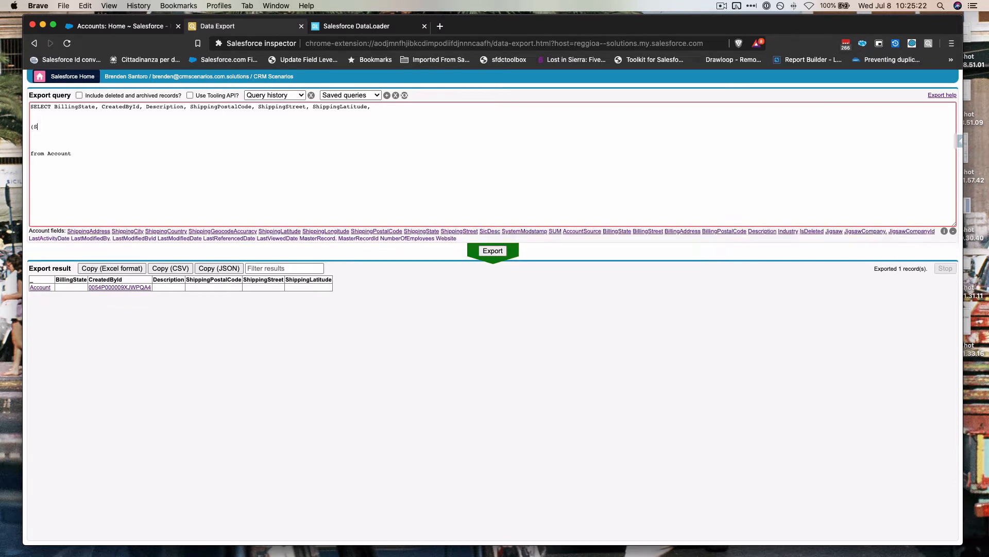
pyautogui.write('T from')
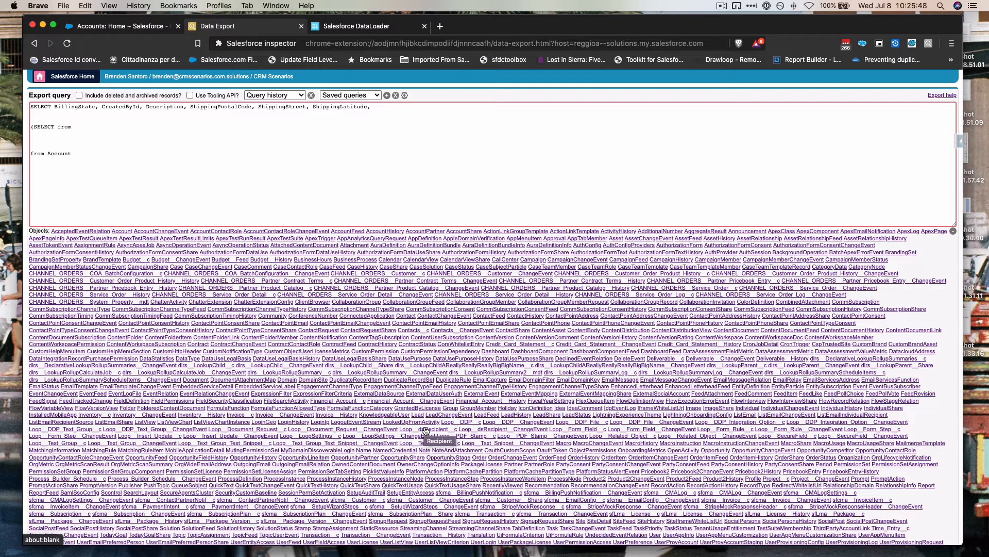
pyautogui.write('Contac')
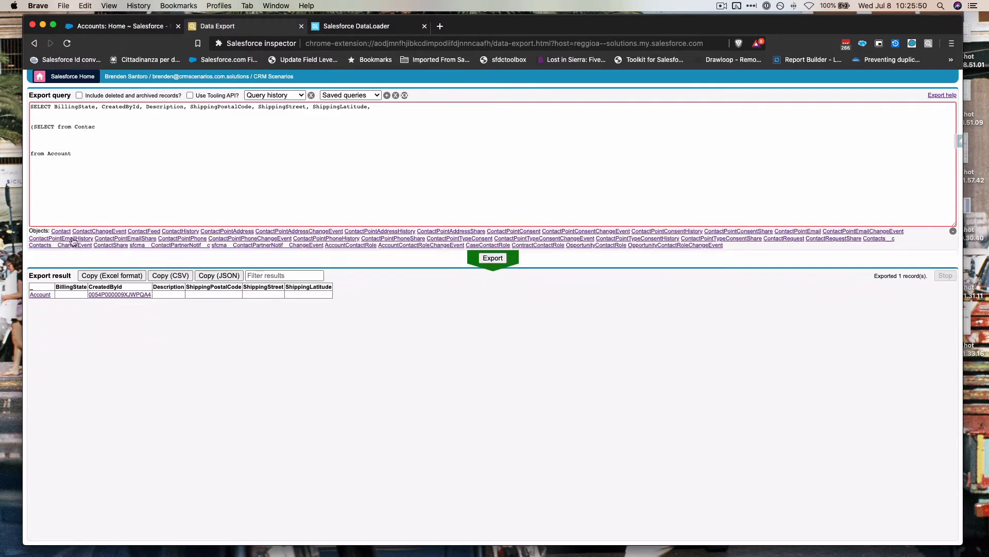
pyautogui.click(61, 231)
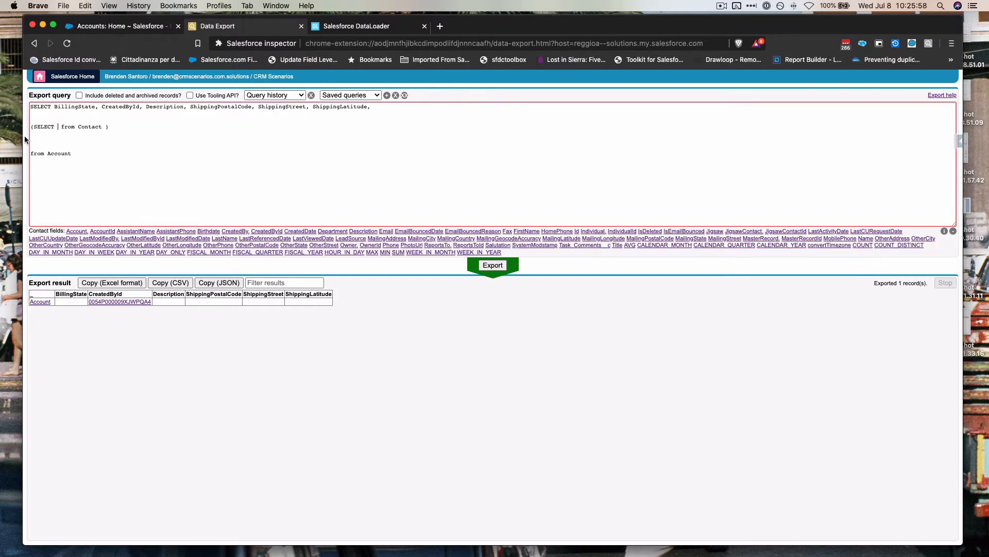
# - Add the Birthdate, Department, Email and FirstName fields to the Contact subquery, without a trailing comma
pyautogui.click(208, 233)
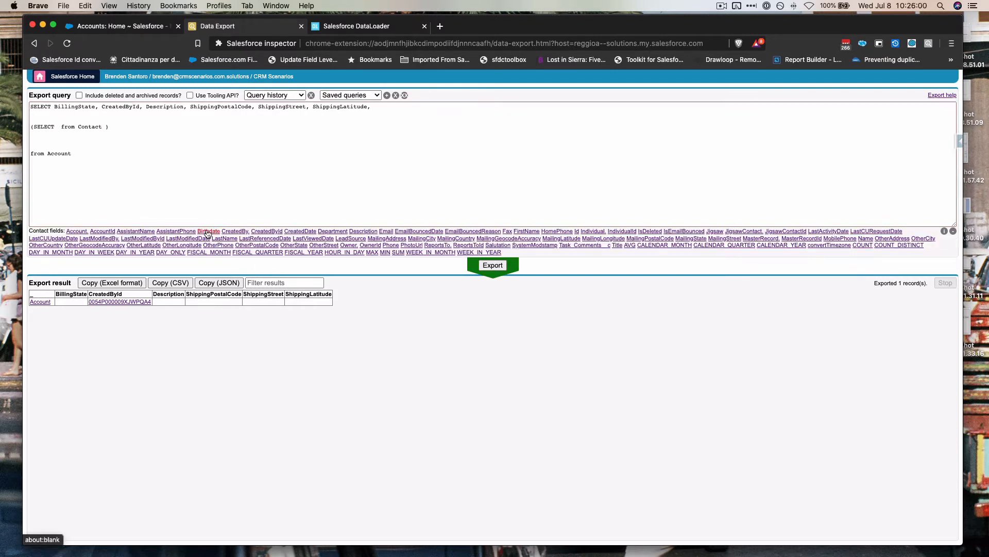
pyautogui.click(334, 232)
pyautogui.click(389, 232)
pyautogui.click(522, 232)
pyautogui.press('BackSpace')
pyautogui.press('BackSpace')
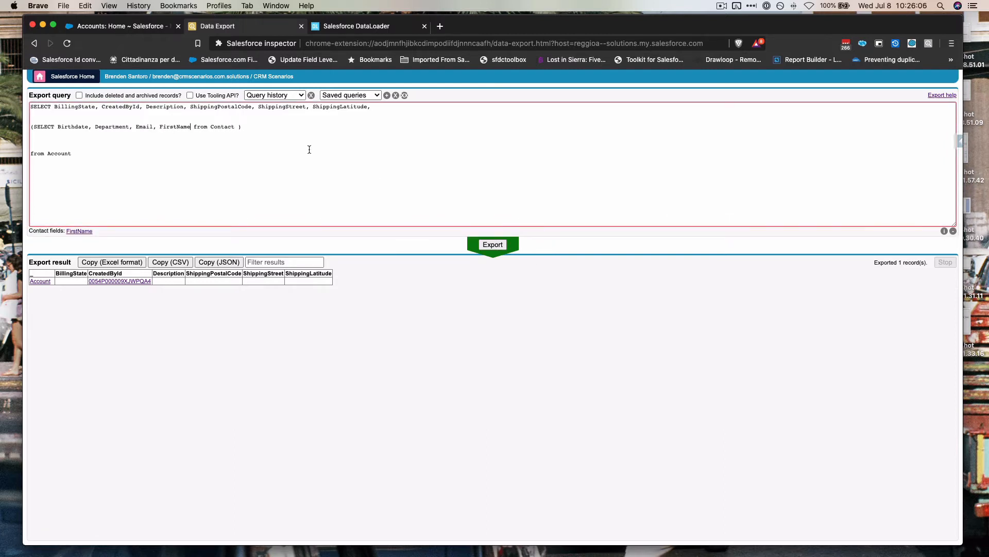
# - Try to run the export with the nested Contact subquery, and select the object name after its from keyword
pyautogui.tripleClick(312, 125)
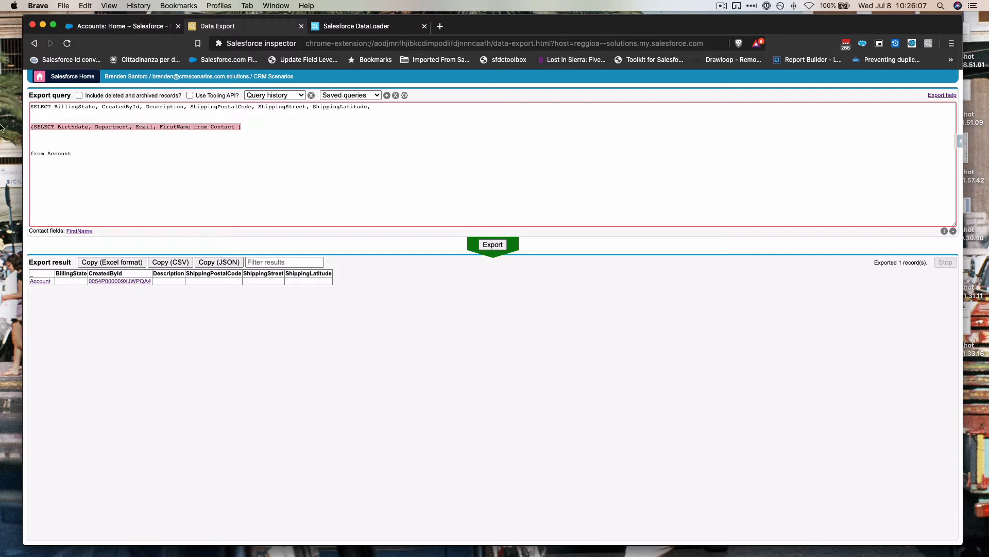
pyautogui.click(248, 120)
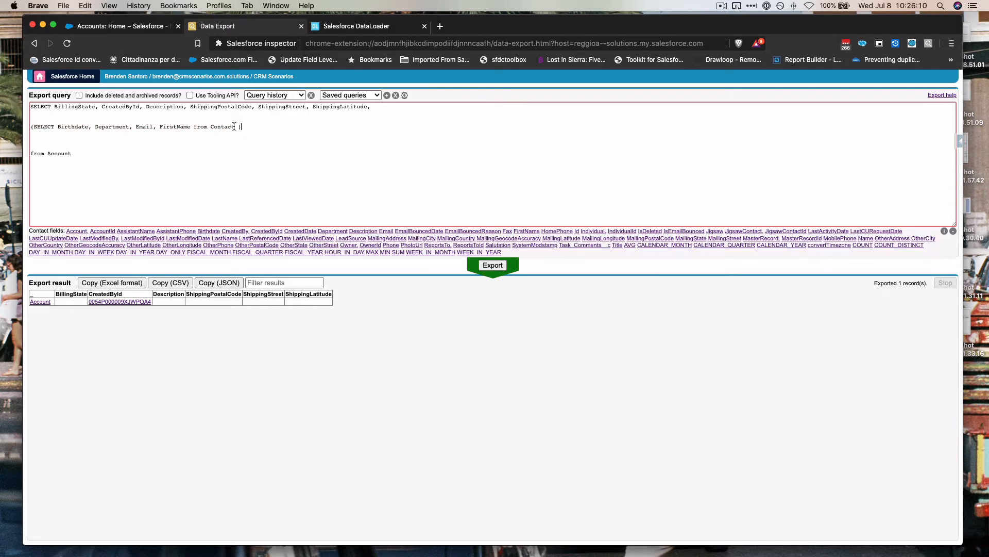
pyautogui.click(499, 268)
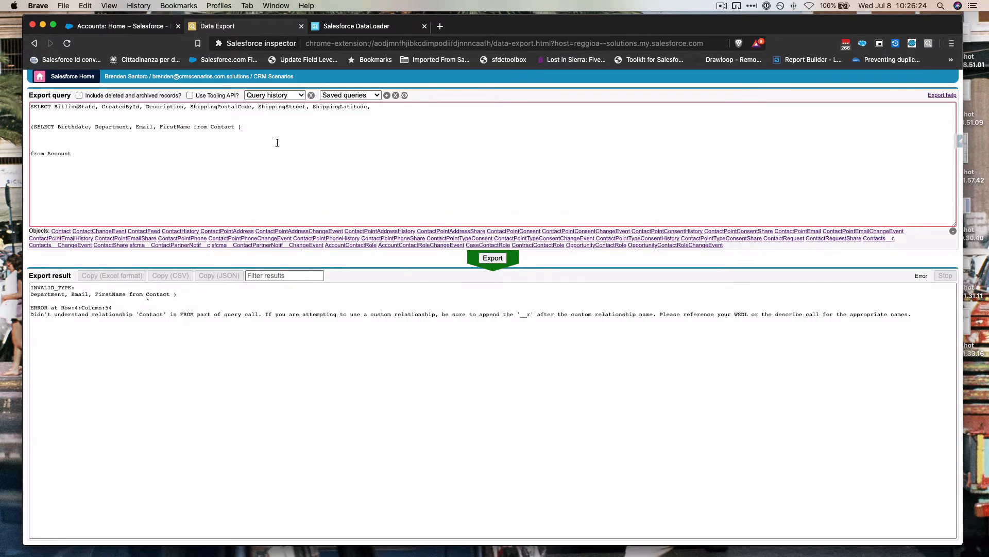
pyautogui.click(265, 135)
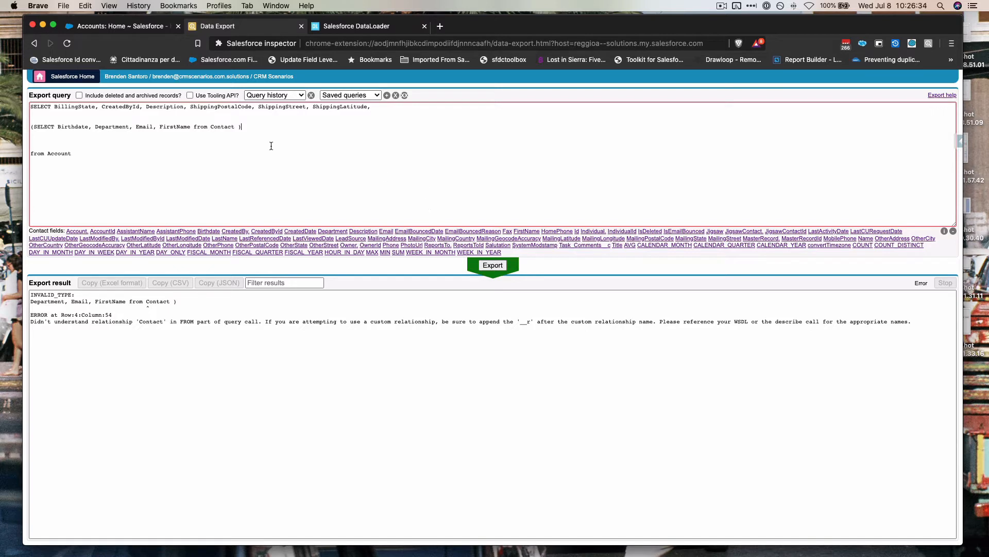
pyautogui.doubleClick(236, 126)
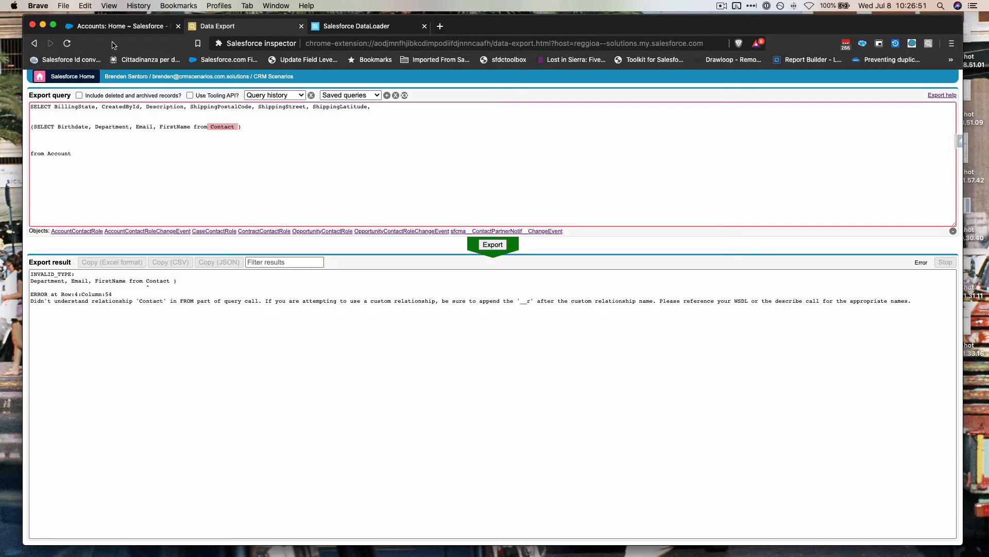
# - Switch to the Salesforce tab, open Setup, search for contact and open the Contact fields list
pyautogui.click(121, 27)
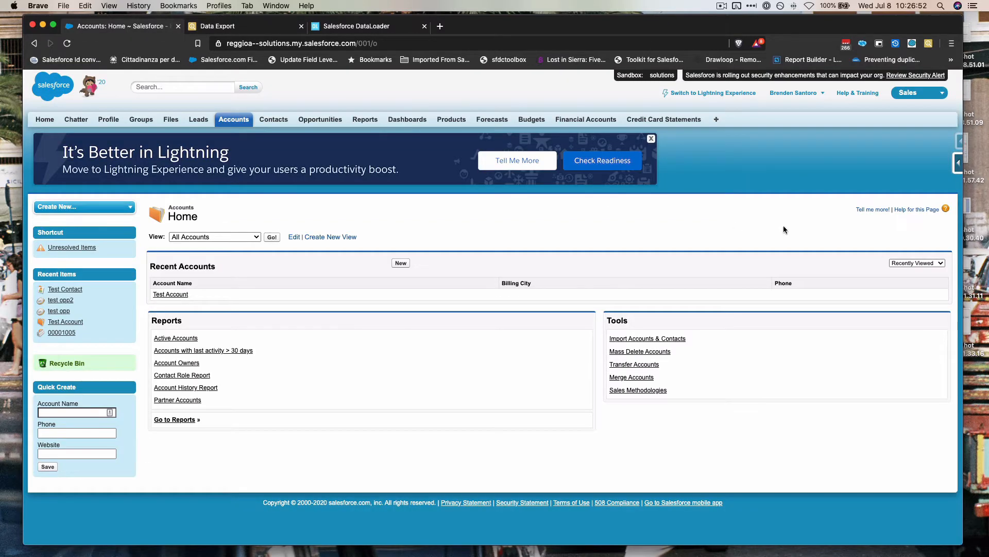
pyautogui.click(793, 93)
pyautogui.click(759, 127)
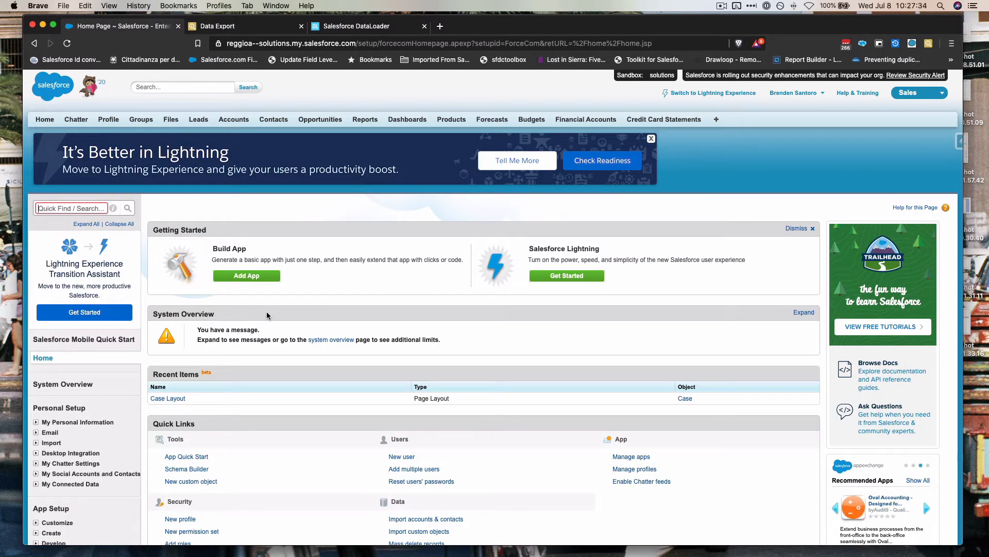
pyautogui.write('contact')
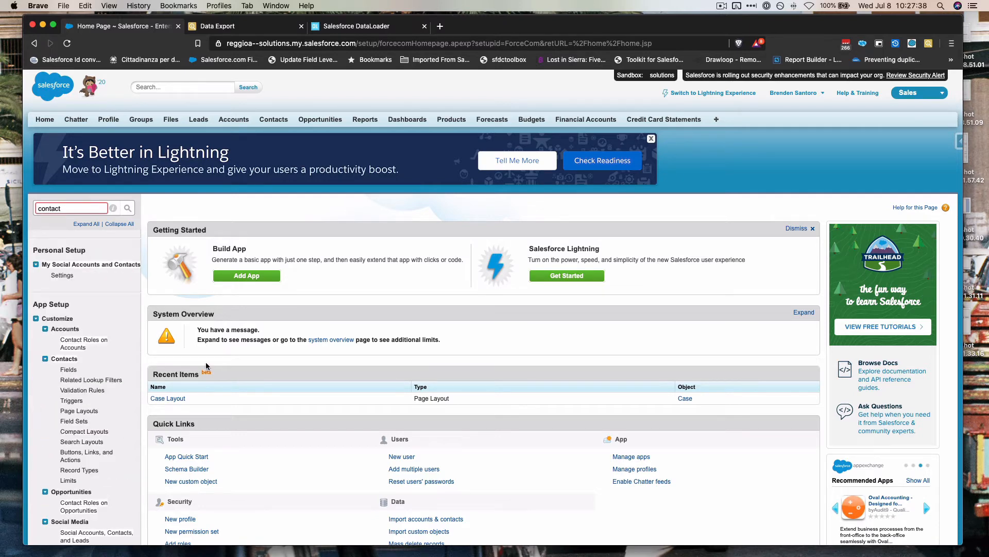
pyautogui.scroll(-2, 208, 367)
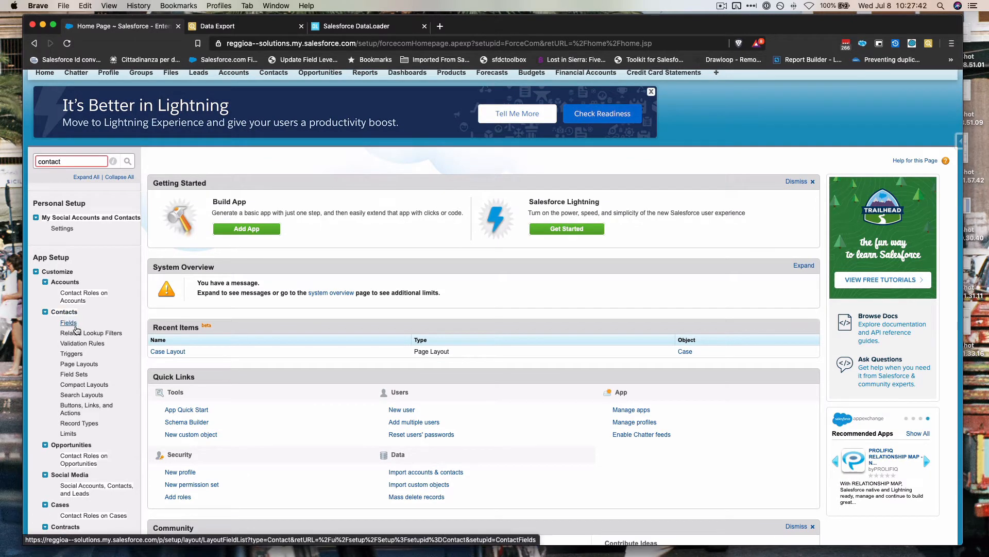
pyautogui.click(69, 324)
# - Open the Account Name field of Contact and examine its Child Relationship Name
pyautogui.scroll(-2, 399, 354)
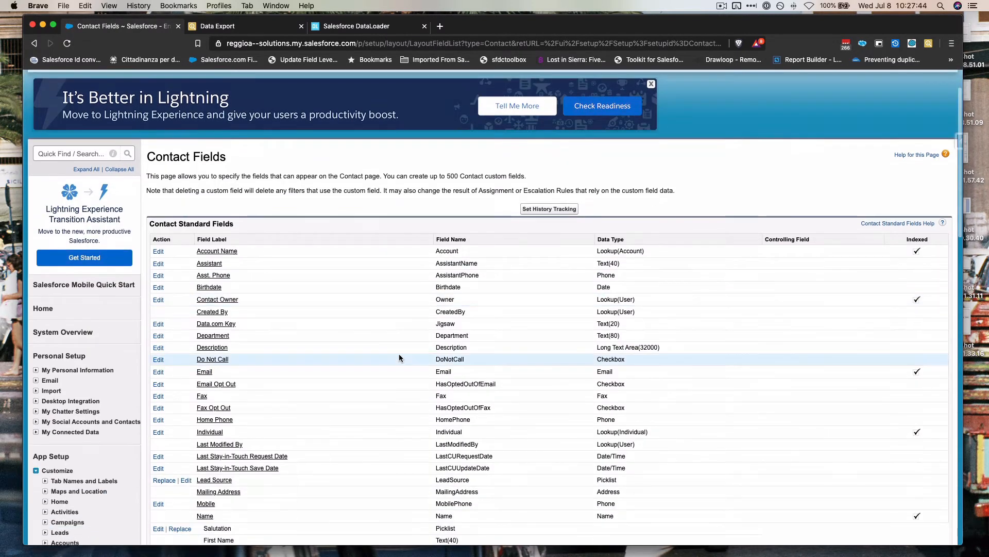
pyautogui.click(207, 252)
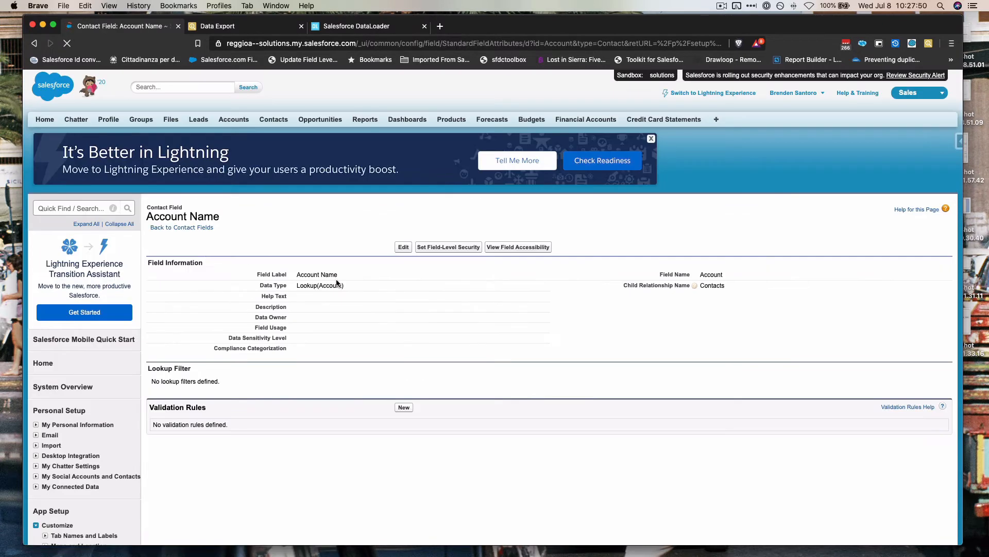
pyautogui.moveTo(622, 286); pyautogui.dragTo(740, 289)
pyautogui.click(740, 289)
pyautogui.moveTo(697, 289)
pyautogui.moveTo(700, 286); pyautogui.dragTo(751, 288)
# - Switch back to Data Export, change Contact to Contacts in the subquery, and run the export
pyautogui.click(242, 27)
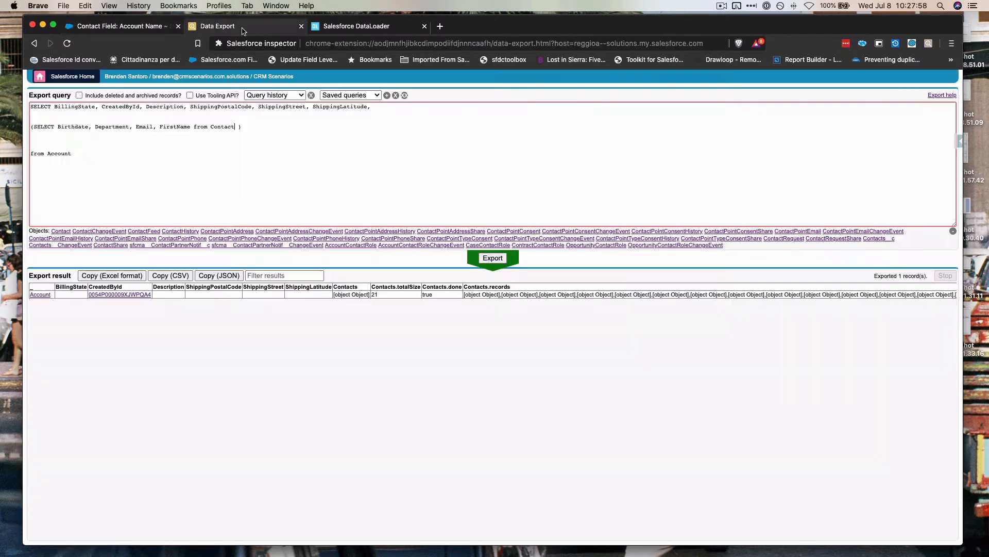
pyautogui.click(237, 126)
pyautogui.write('s')
pyautogui.click(484, 246)
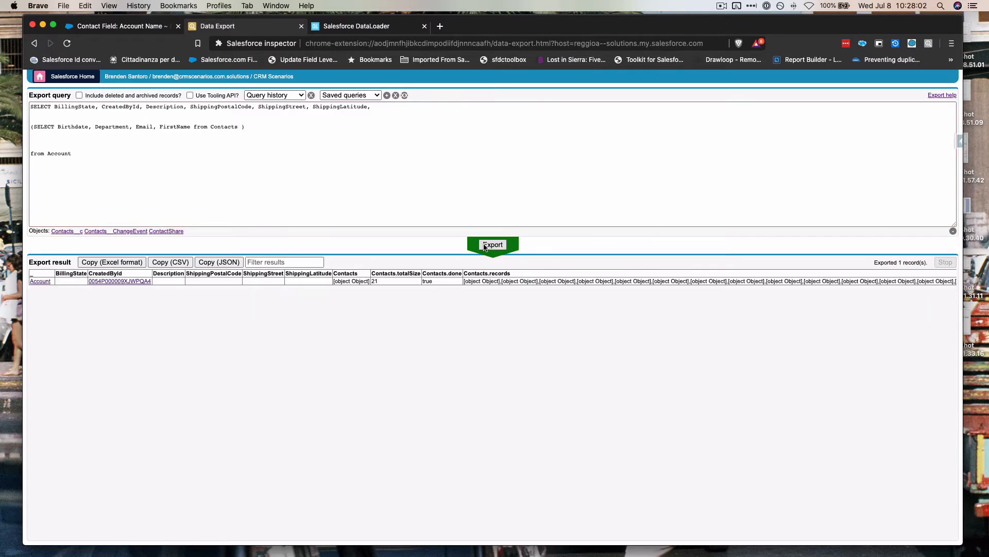
# - Begin a second parenthesised SELECT subquery from Opportunity on a new line below the Contacts subquery
pyautogui.moveTo(207, 127); pyautogui.dragTo(275, 128)
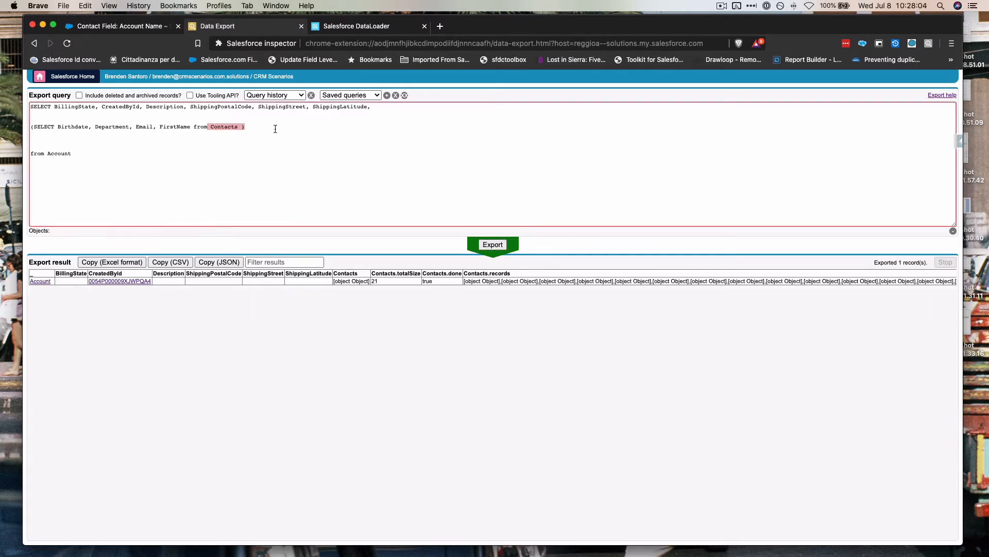
pyautogui.click(275, 129)
pyautogui.press('Return')
pyautogui.press('Return')
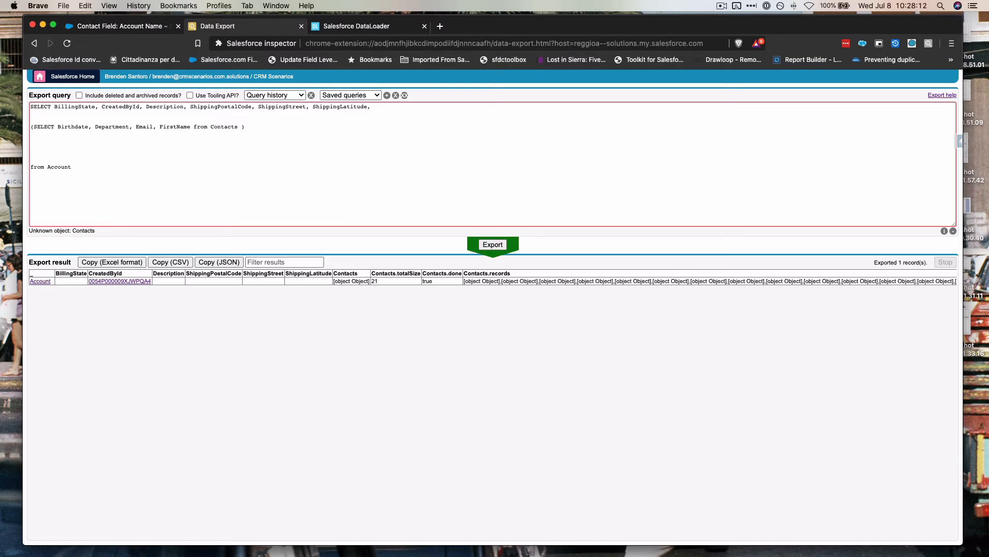
pyautogui.write('(SELECT from')
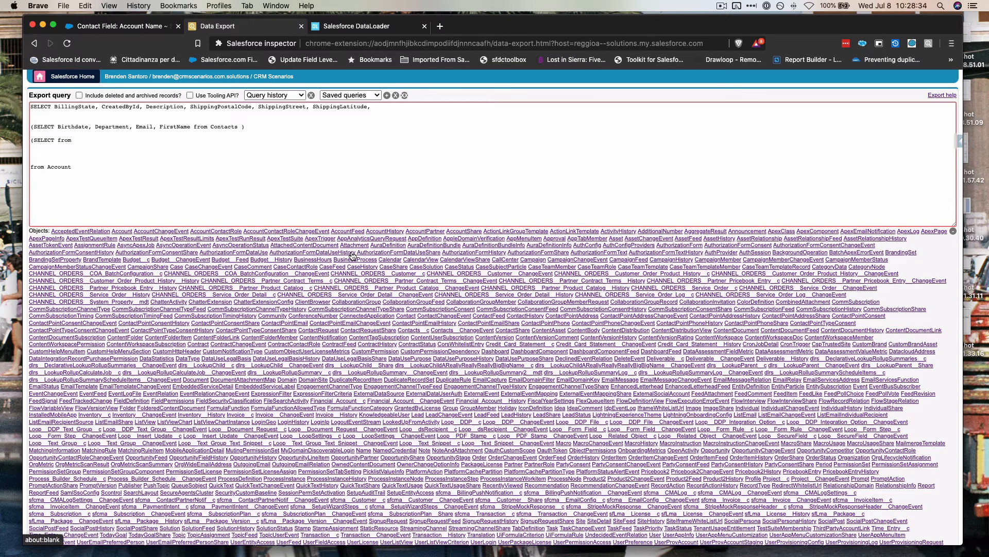
pyautogui.write(' Opport')
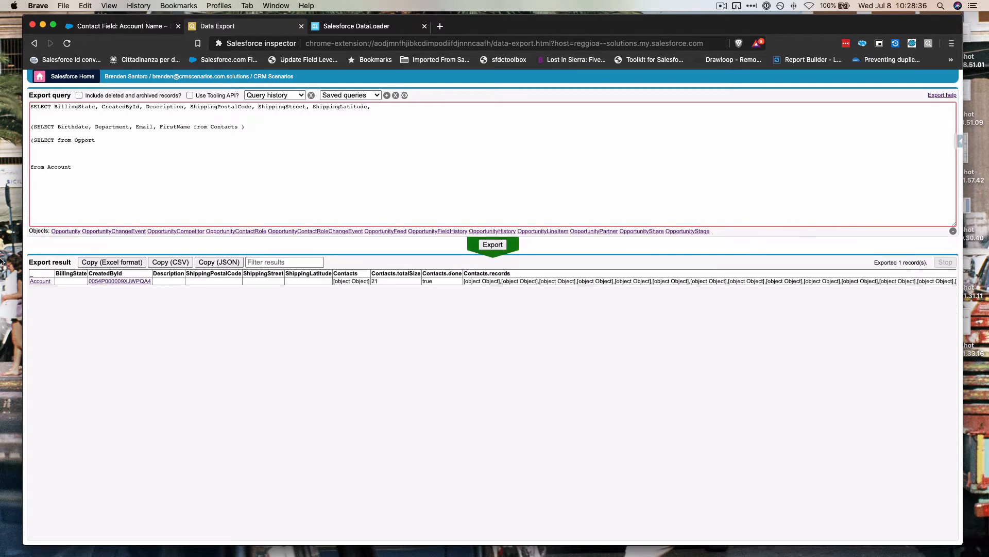
pyautogui.click(64, 231)
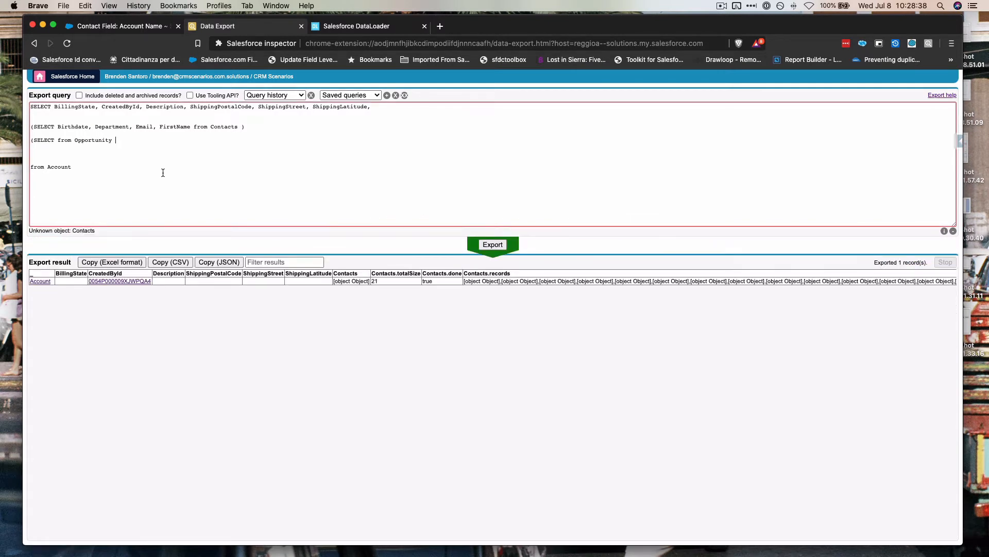
# - Complete the Opportunity subquery with the Id field and closing parenthesis, add a comma after the Contacts subquery, and run the export
pyautogui.click(58, 140)
pyautogui.click(249, 127)
pyautogui.write(',')
pyautogui.write('Id')
pyautogui.click(148, 145)
pyautogui.click(484, 244)
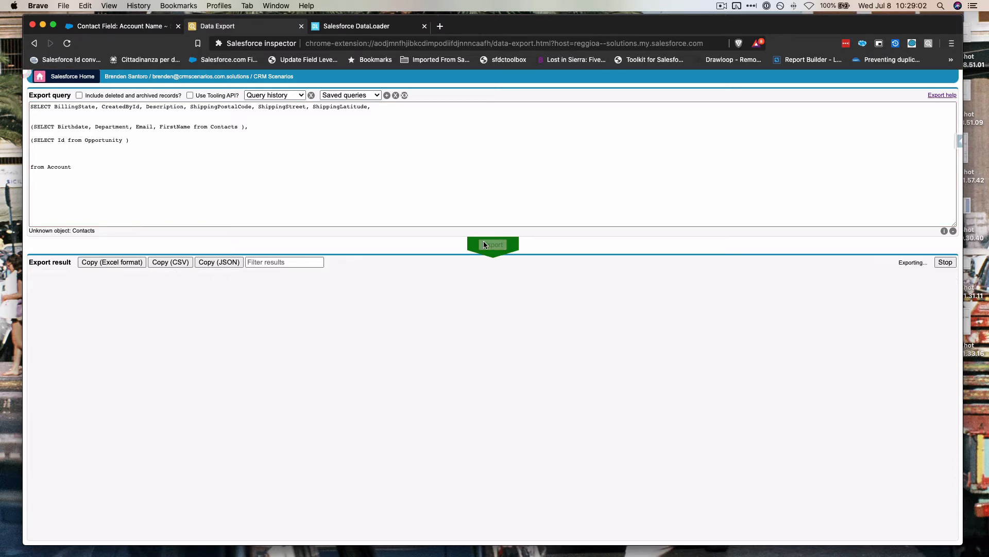
# - Add a comma after Id, change Opportunity to Opportunities in the second subquery, and run the export
pyautogui.click(68, 140)
pyautogui.write(',')
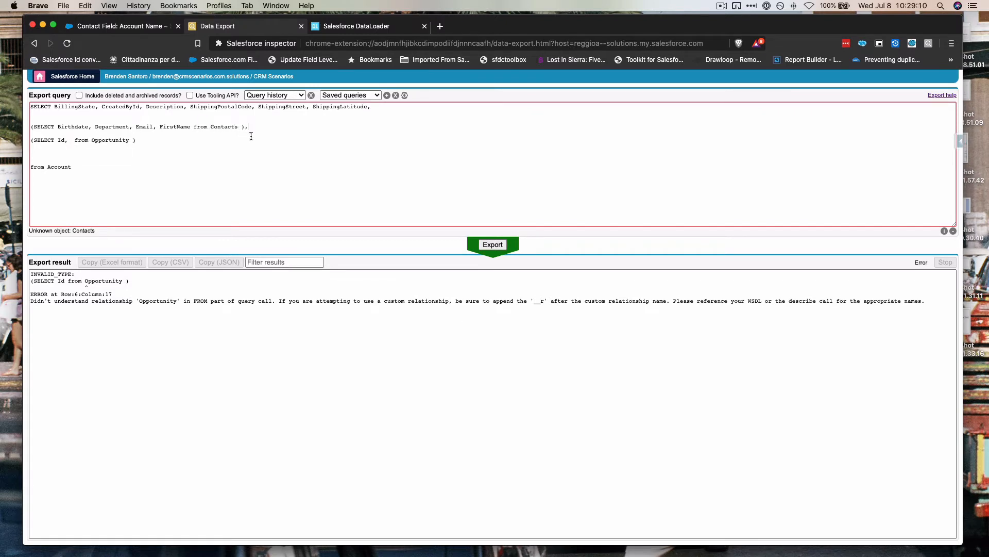
pyautogui.doubleClick(105, 139)
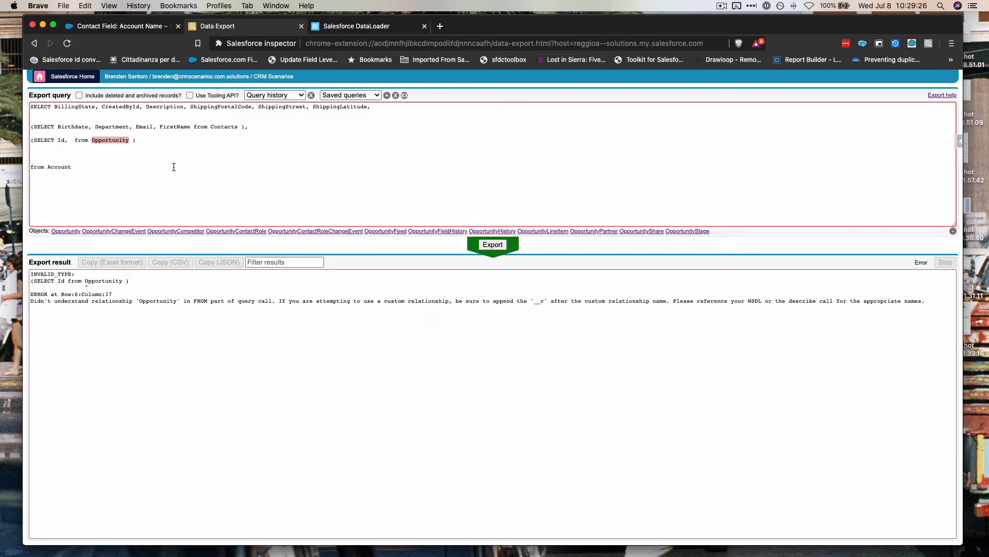
pyautogui.press('BackSpace')
pyautogui.write('Opport')
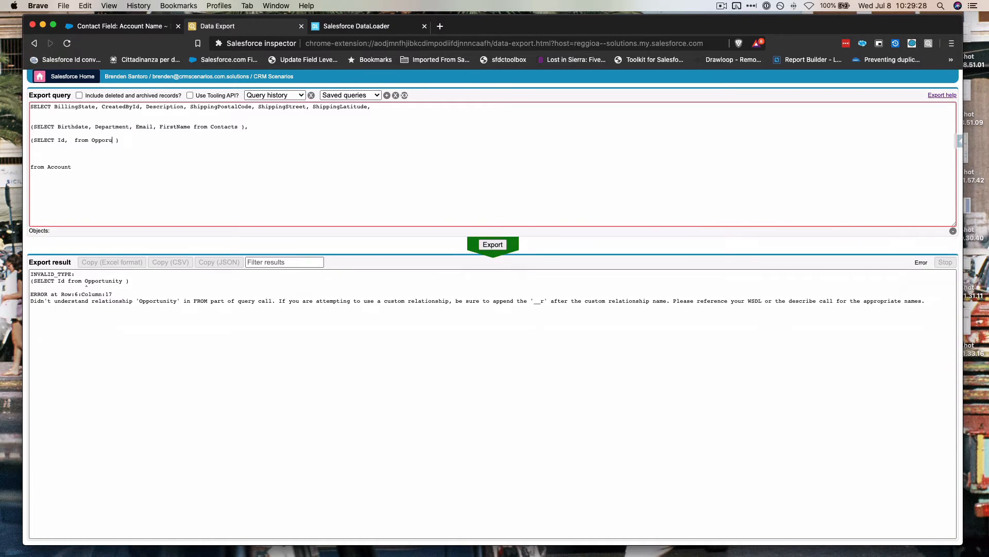
pyautogui.write('unities')
pyautogui.click(492, 244)
# - Remove the comma after Id in the Opportunities subquery and run the export again
pyautogui.click(66, 141)
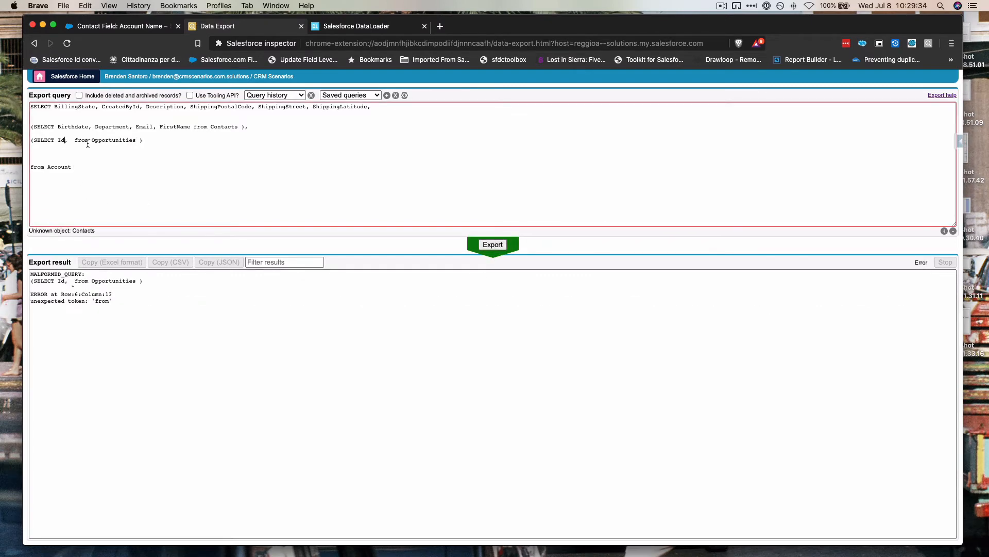
pyautogui.press('BackSpace')
pyautogui.click(488, 246)
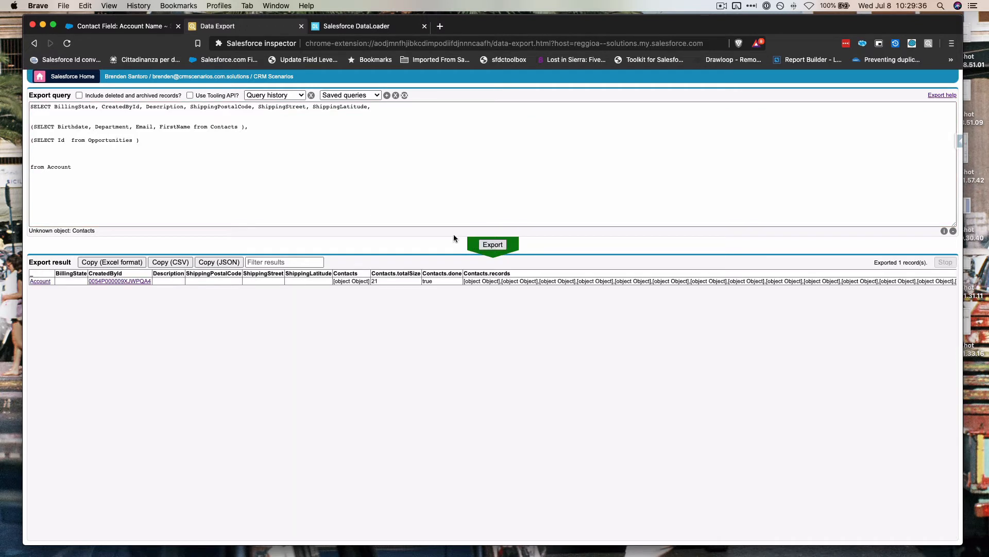
# - Add a comma after Id in the Opportunities subquery and place the cursor after Contacts in the first subquery
pyautogui.click(67, 146)
pyautogui.write(',')
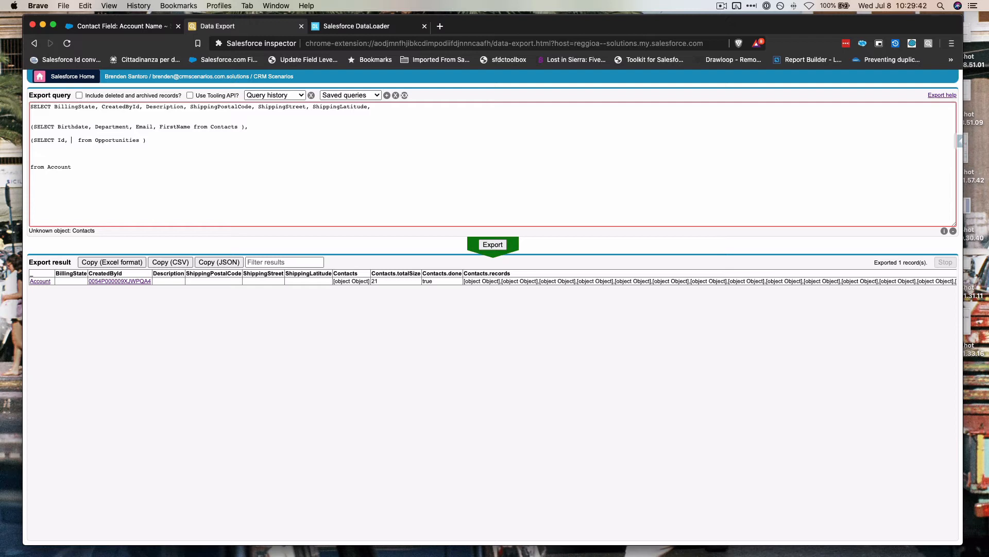
pyautogui.click(239, 126)
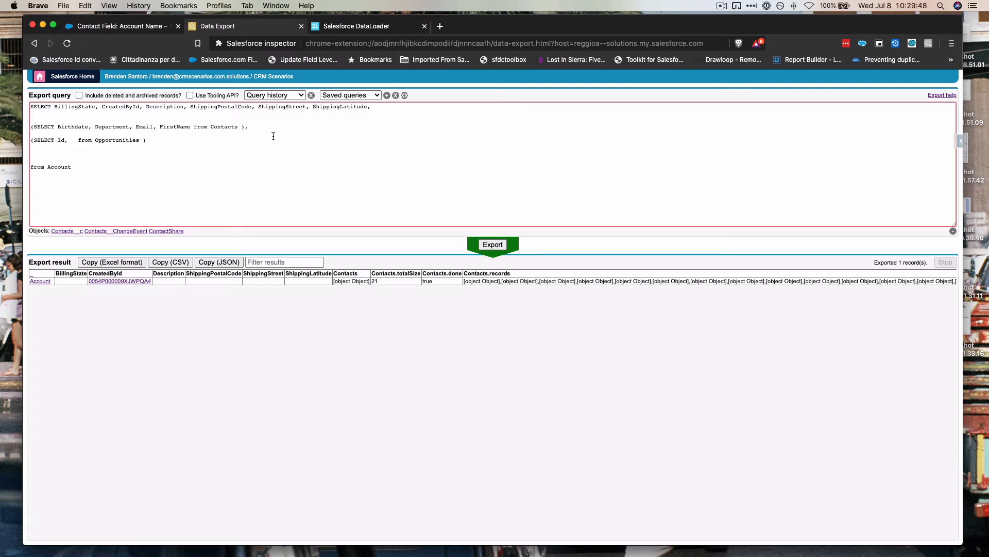
# - Change the object in the first subquery from Contacts to Contact
pyautogui.press('BackSpace')
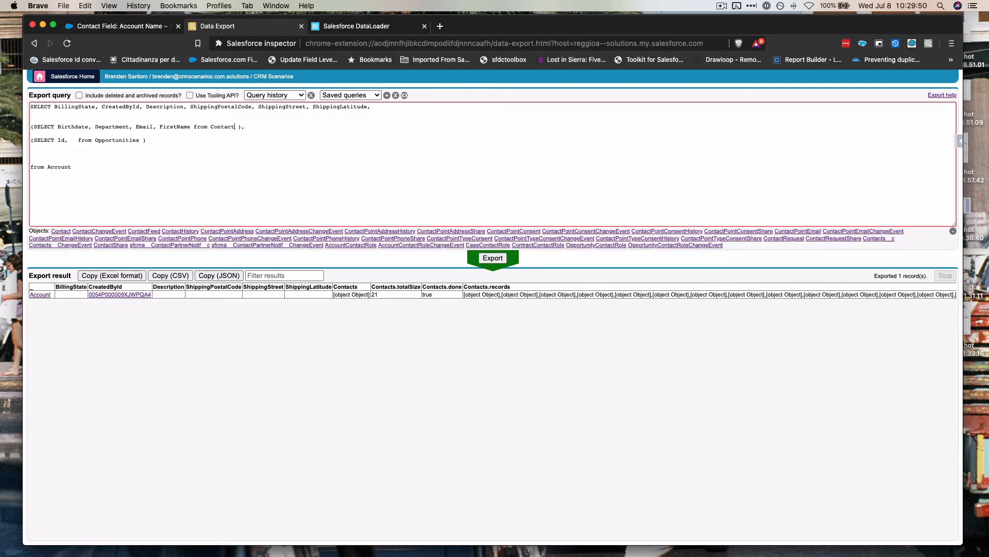
pyautogui.click(72, 140)
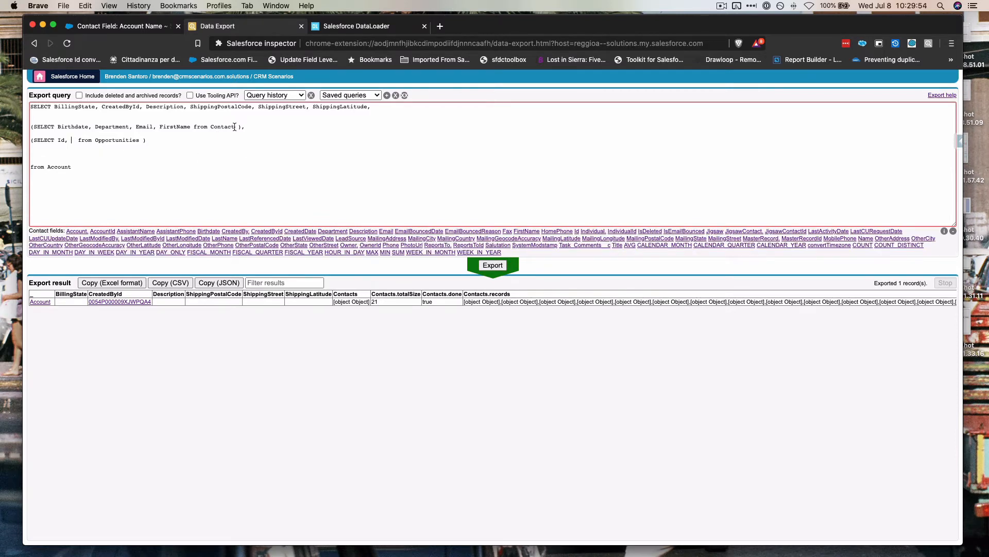
pyautogui.moveTo(239, 127); pyautogui.dragTo(202, 127)
pyautogui.click(68, 141)
pyautogui.moveTo(234, 125); pyautogui.dragTo(211, 126)
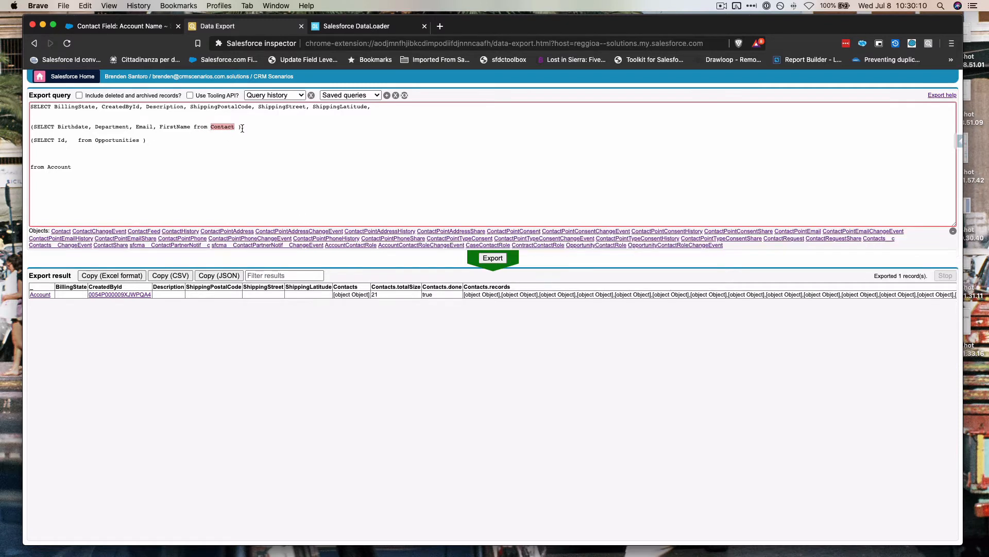
pyautogui.click(234, 127)
# - Add Account.BillingState after Id in the Opportunities subquery
pyautogui.click(69, 140)
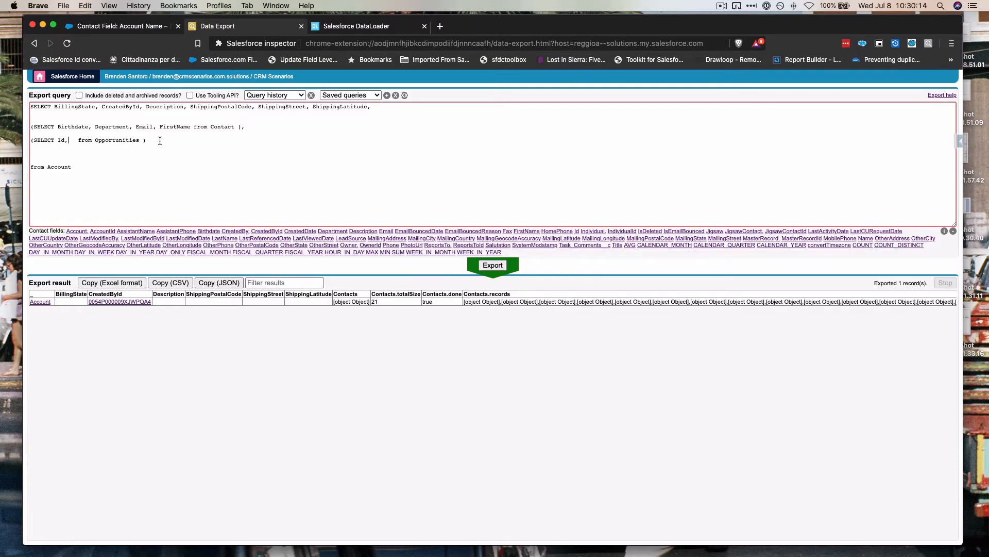
pyautogui.write('Account.')
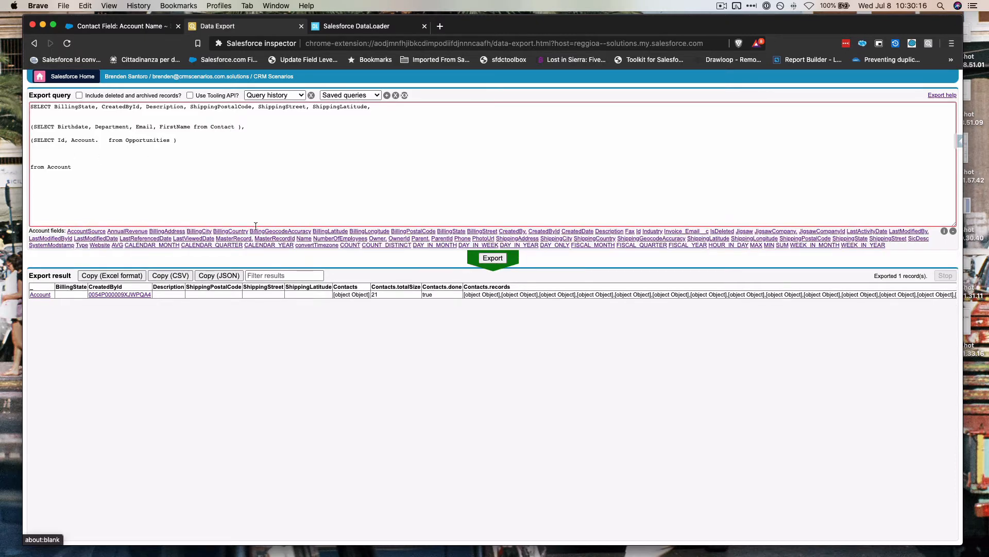
pyautogui.click(446, 231)
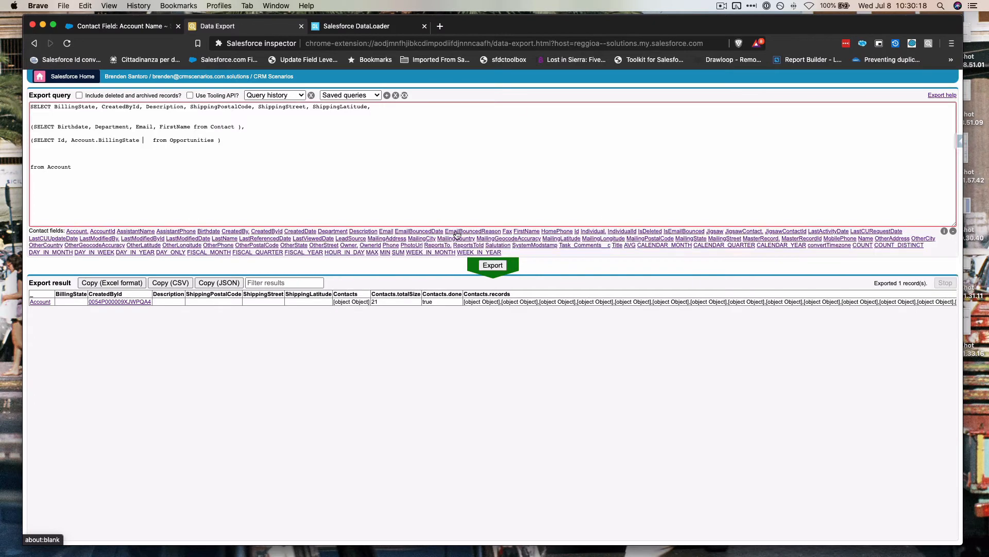
pyautogui.click(593, 231)
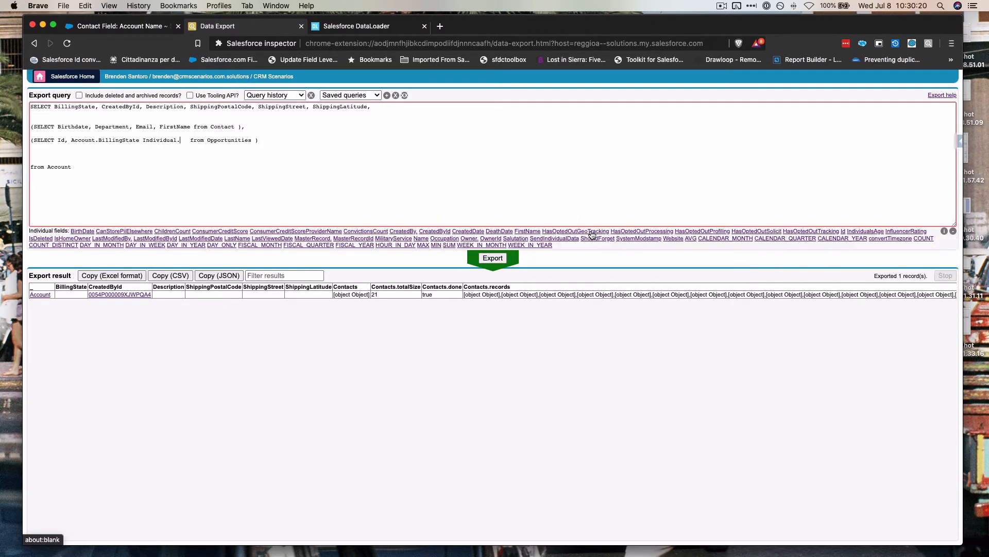
pyautogui.press('BackSpace')
pyautogui.press('BackSpace')
pyautogui.press('BackSpace')
pyautogui.press('BackSpace')
pyautogui.press('BackSpace')
pyautogui.press('BackSpace')
pyautogui.press('BackSpace')
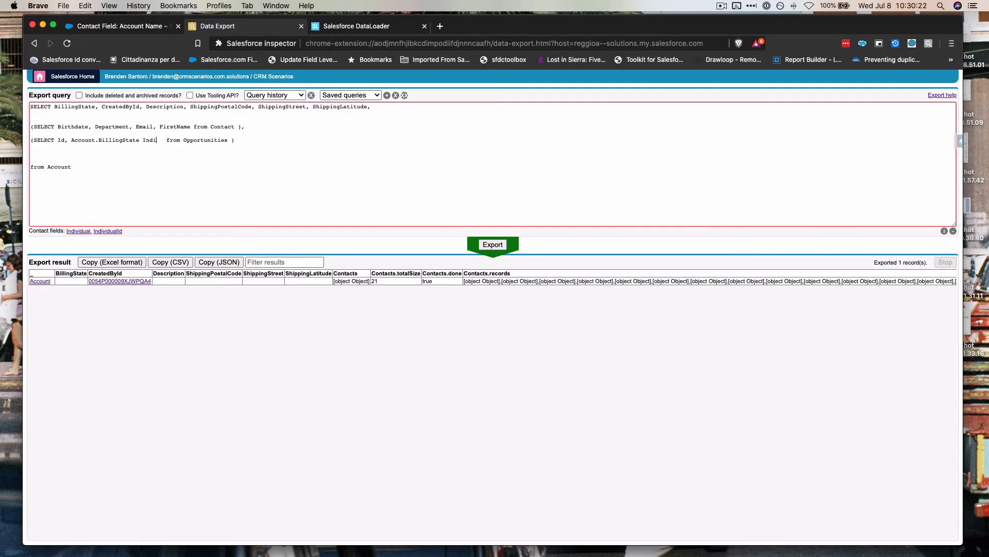
pyautogui.press('BackSpace')
pyautogui.press('BackSpace')
pyautogui.press('BackSpace')
pyautogui.press('BackSpace')
pyautogui.press('BackSpace')
# - Add a comma and the OwnerId field after Account.BillingState in the Opportunities subquery, and run the export
pyautogui.write(',')
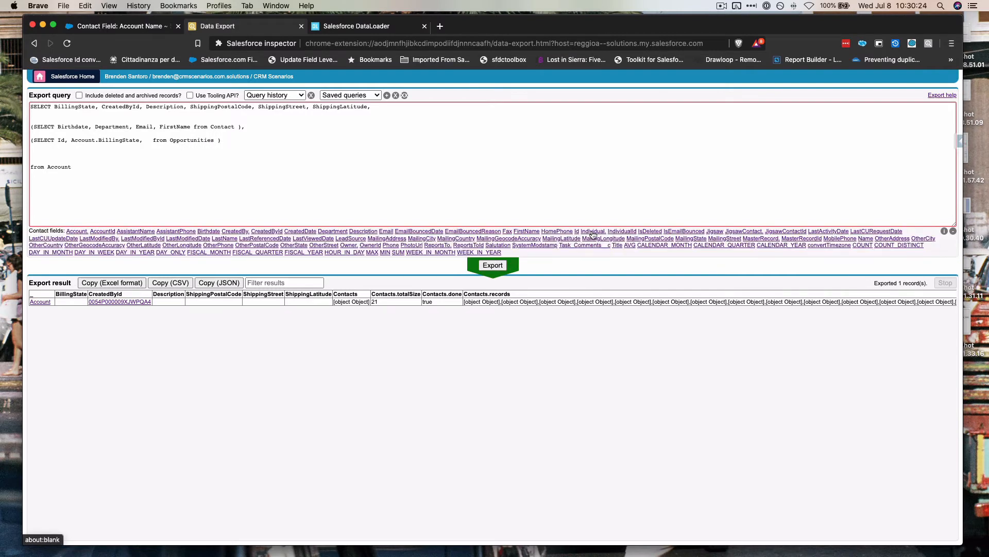
pyautogui.click(376, 245)
pyautogui.click(496, 266)
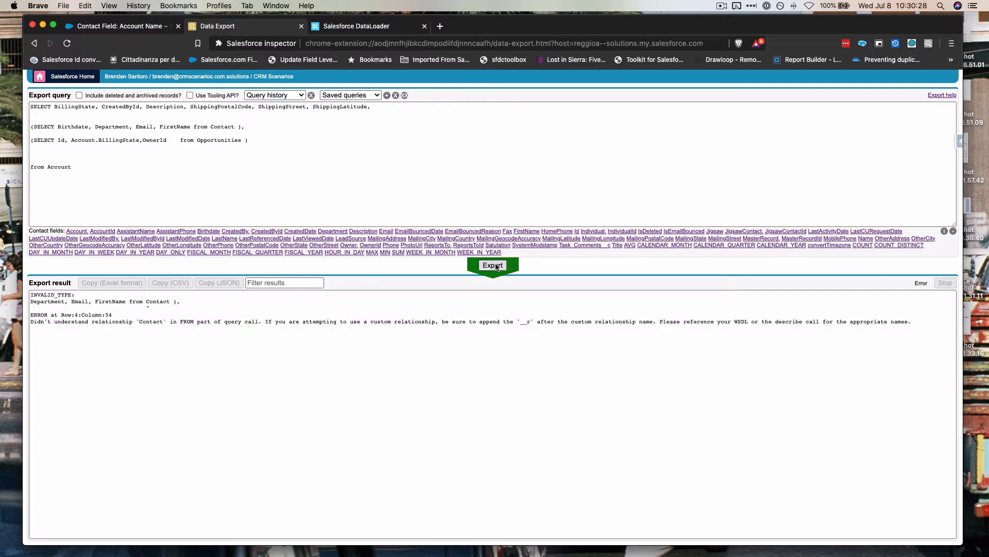
# - Change Contact to Contacts in the first subquery, then rerun the export and look through the result columns
pyautogui.click(225, 126)
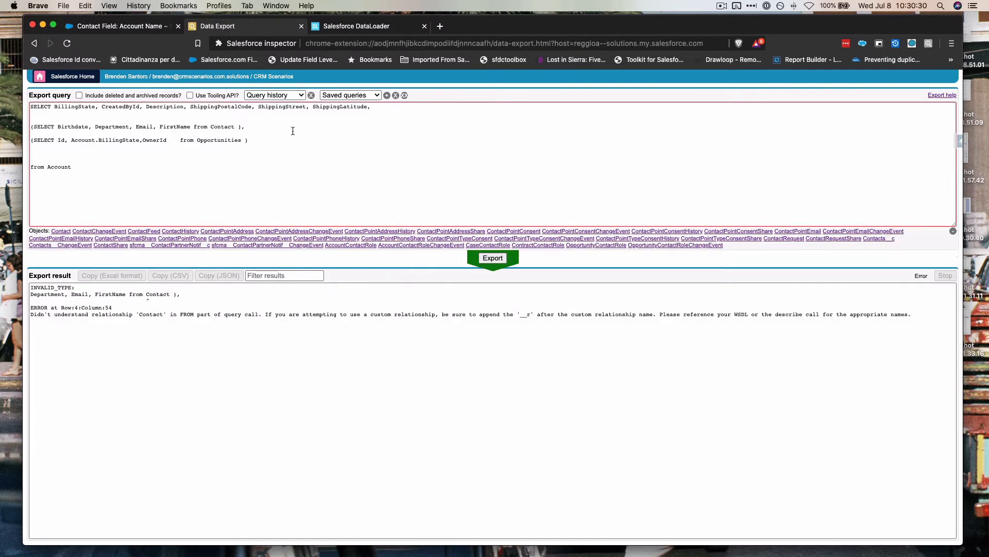
pyautogui.write('s')
pyautogui.click(491, 245)
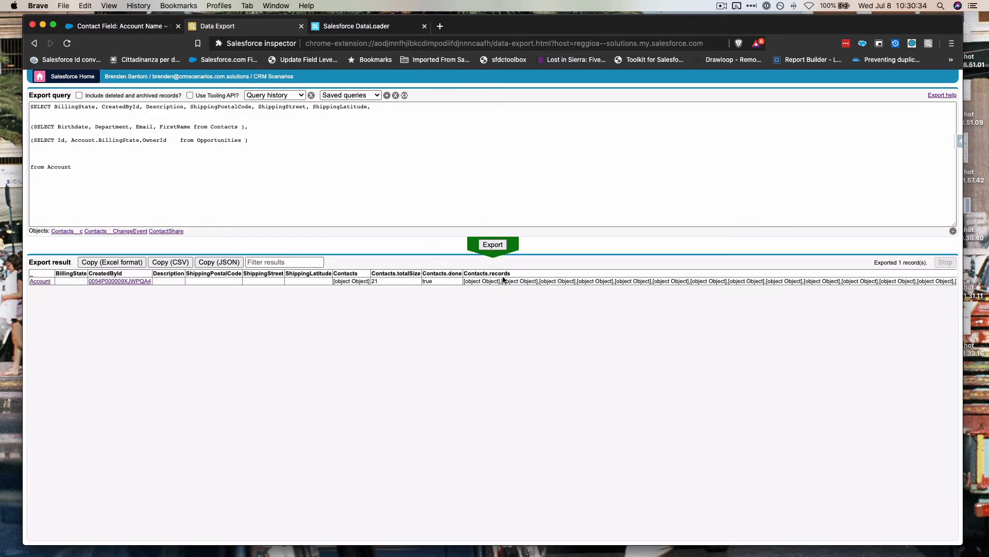
pyautogui.hscroll(15, 503, 280)
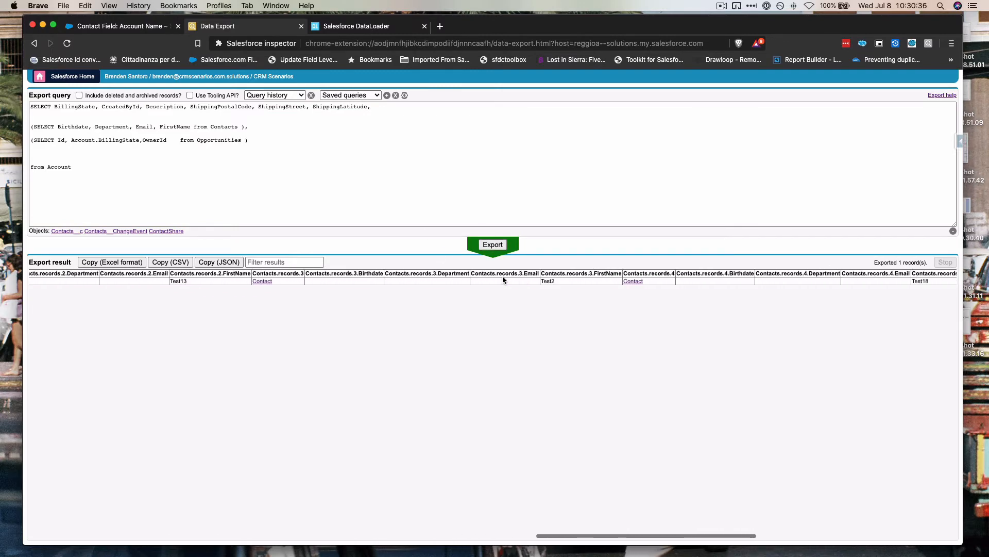
pyautogui.hscroll(-5, 503, 280)
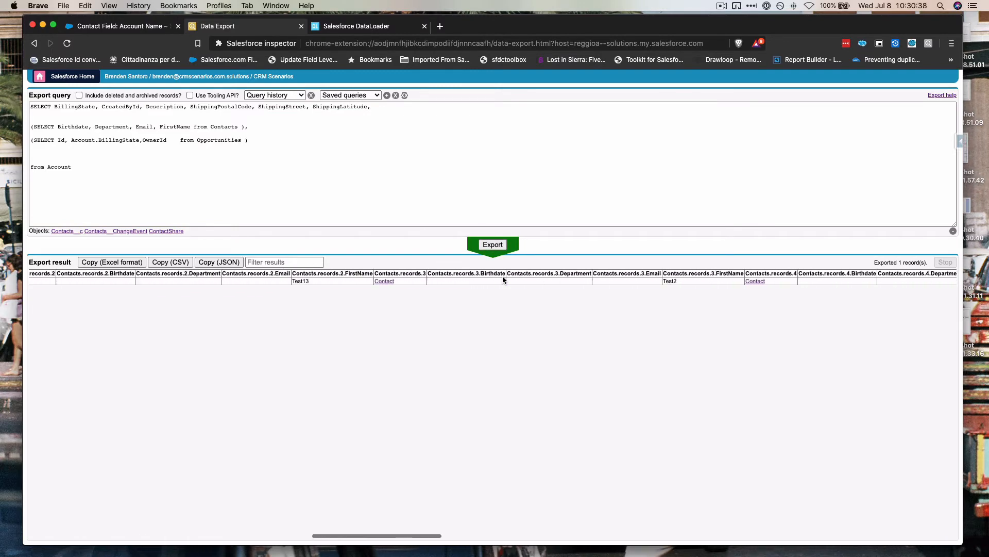
pyautogui.hscroll(-10, 502, 279)
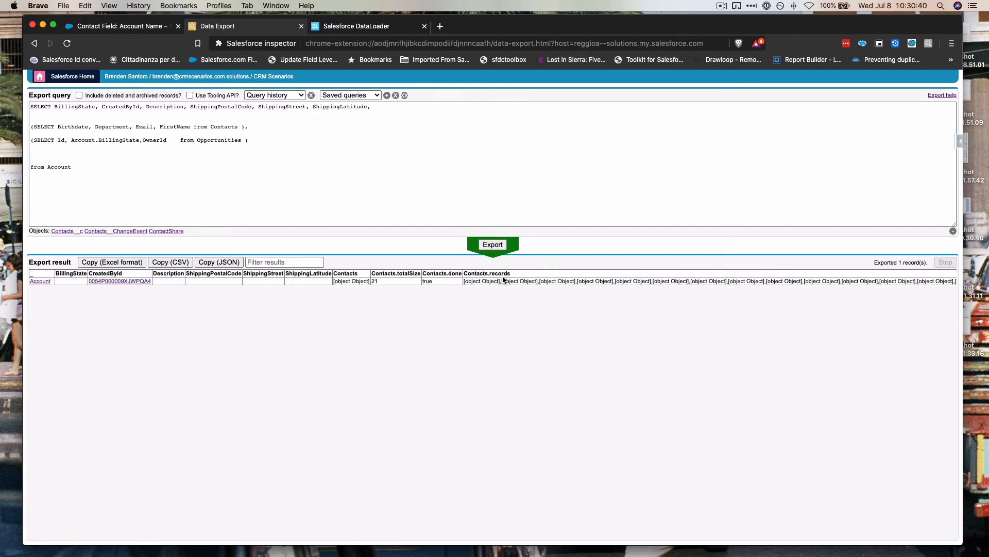
# - Start a new line below the Opportunities subquery and open the Project custom object's fields in Salesforce Setup
pyautogui.click(329, 149)
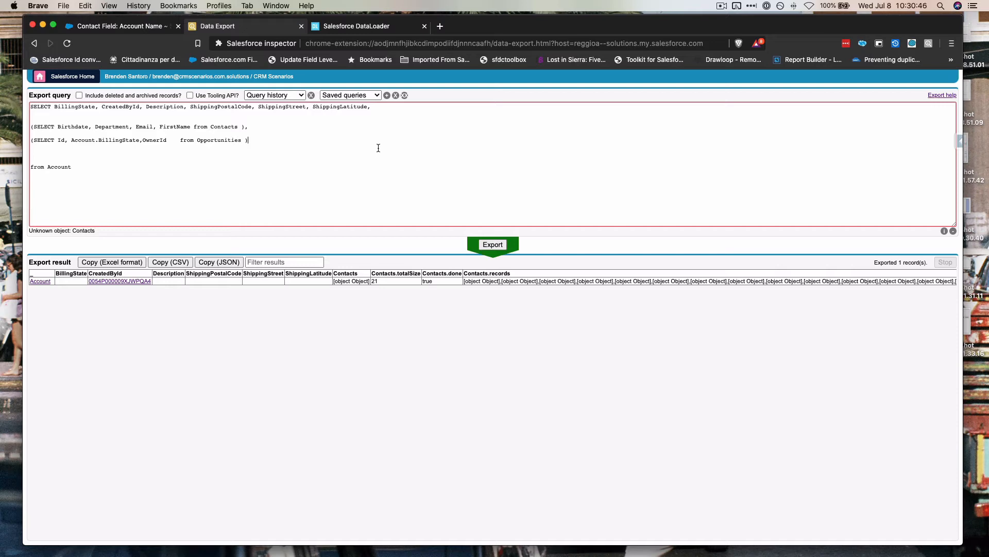
pyautogui.press('Return')
pyautogui.click(128, 26)
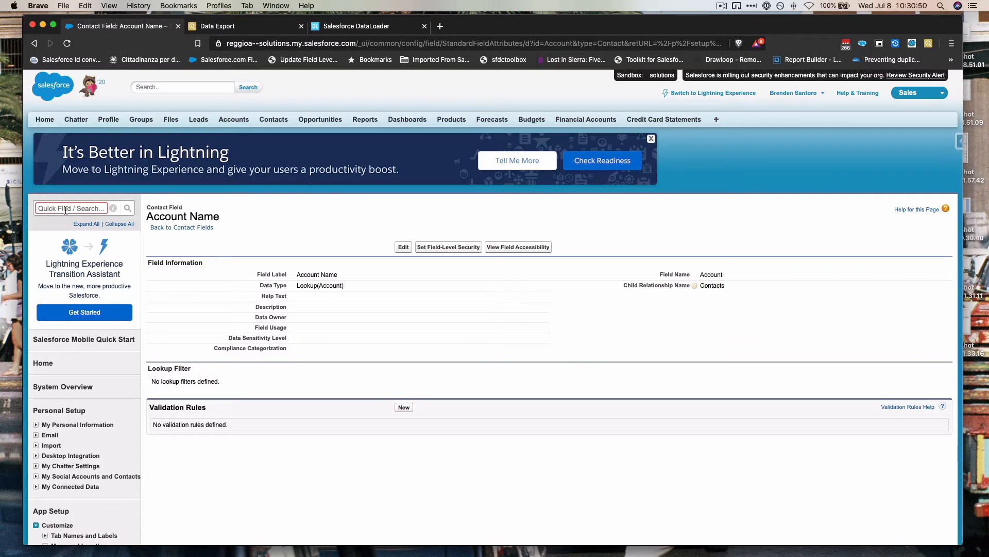
pyautogui.write('obj')
pyautogui.click(58, 313)
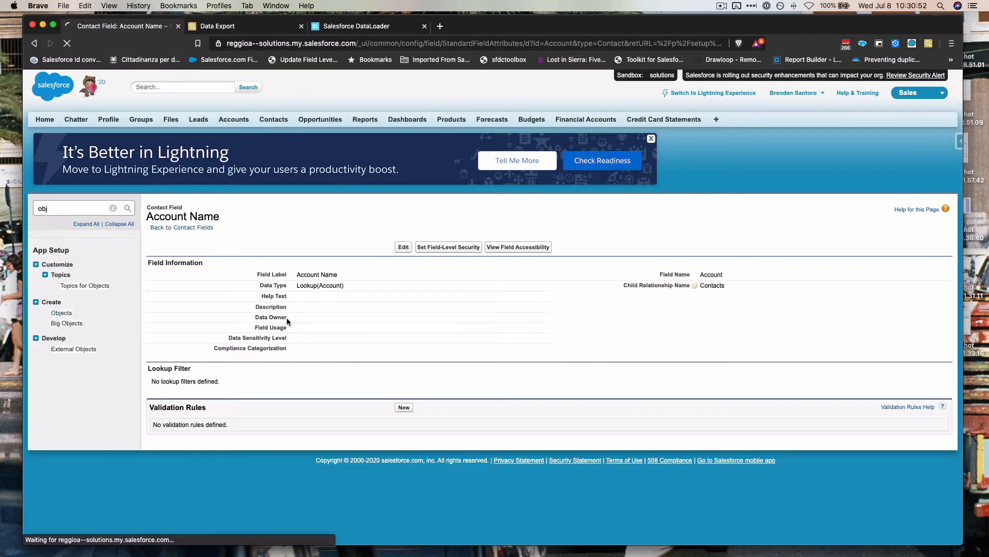
pyautogui.press('super+f')
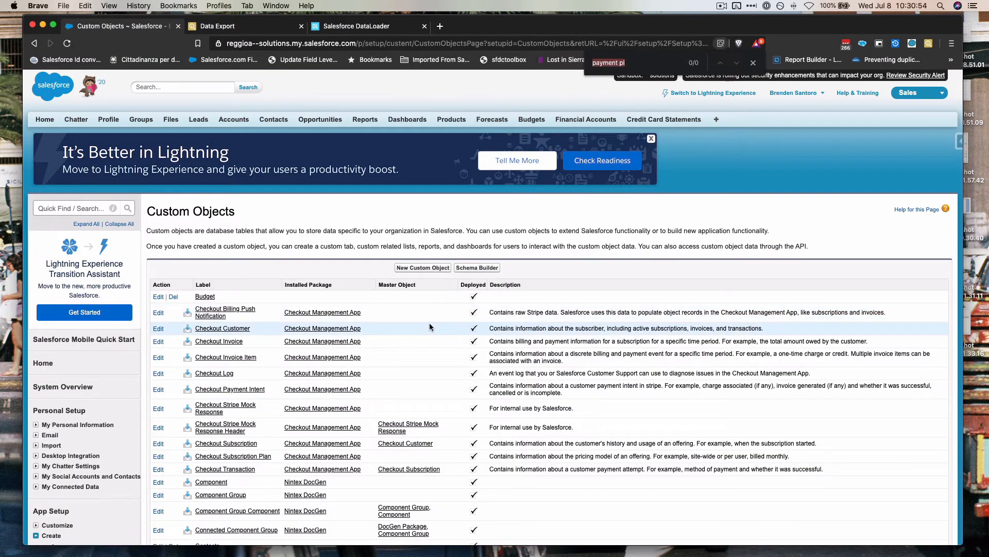
pyautogui.write('projec')
pyautogui.click(389, 308)
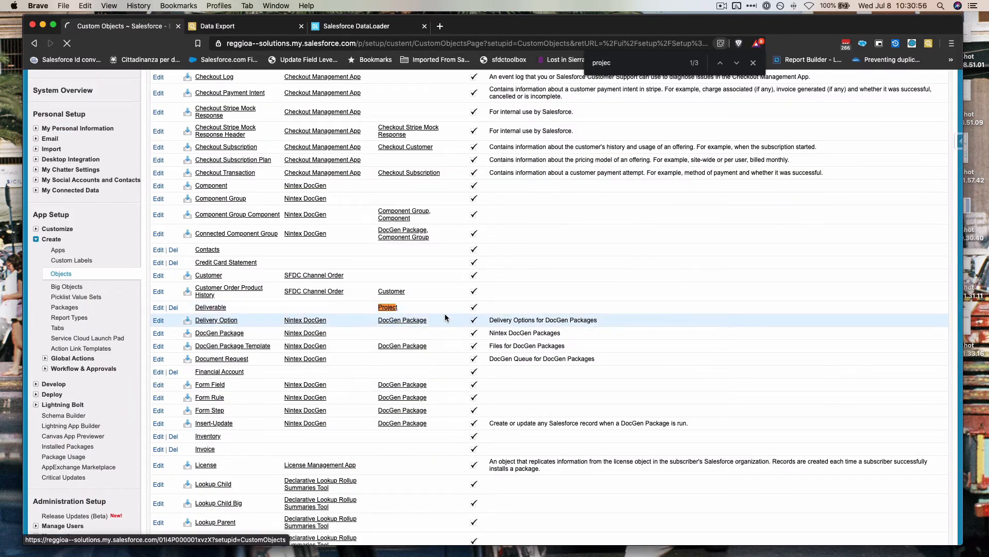
pyautogui.scroll(-7, 338, 287)
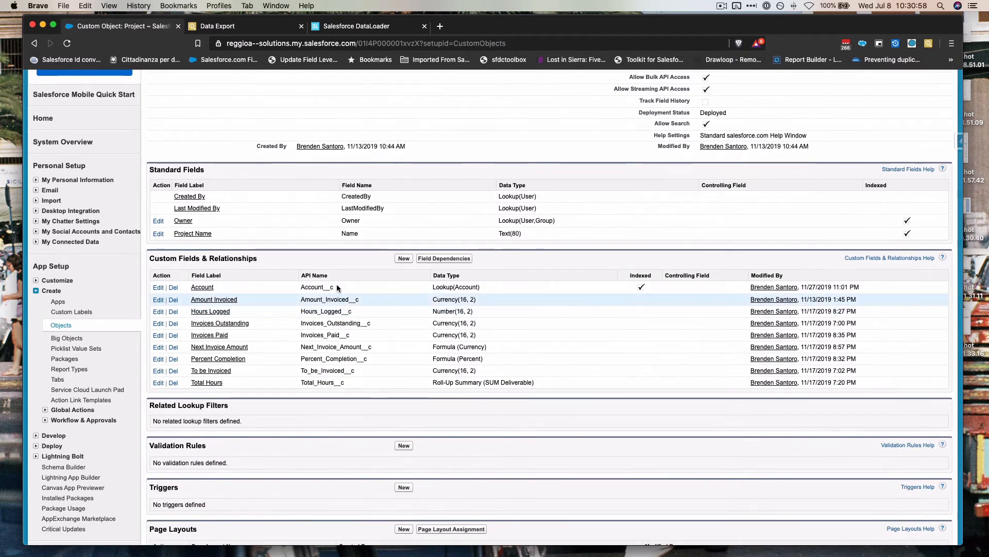
# - Back in Data Export, add the subquery (Select Id from Project__c ) on the new line and run the export
pyautogui.click(286, 27)
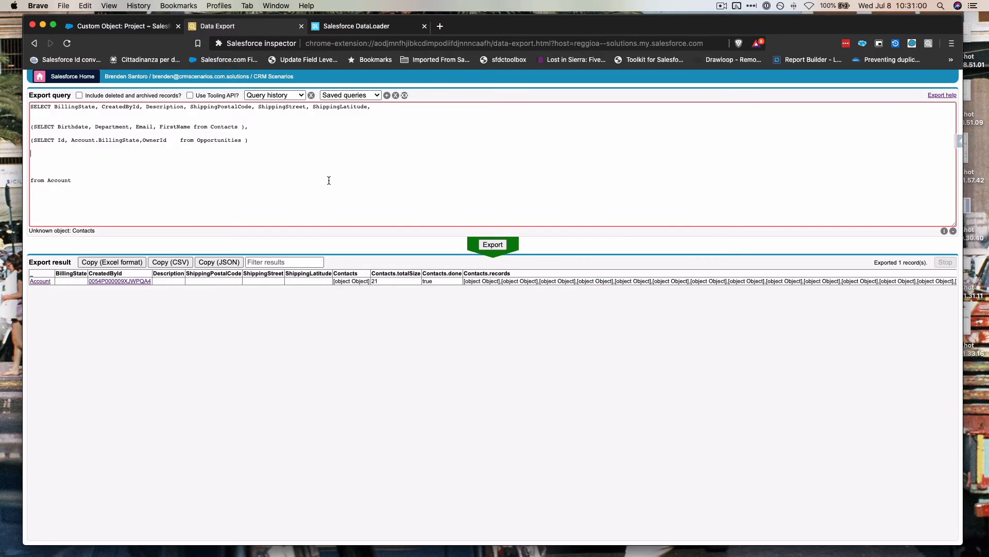
pyautogui.write('lect from Proje')
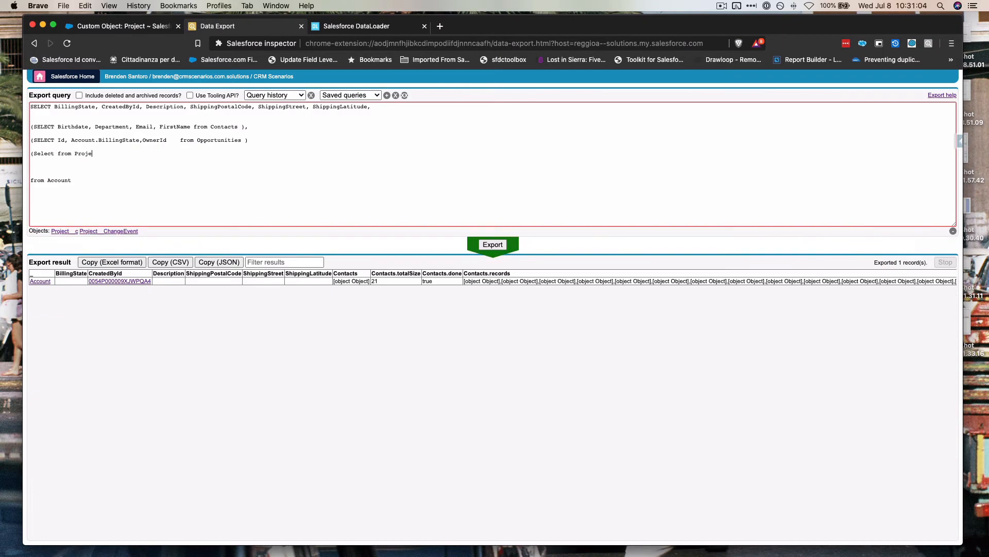
pyautogui.click(68, 231)
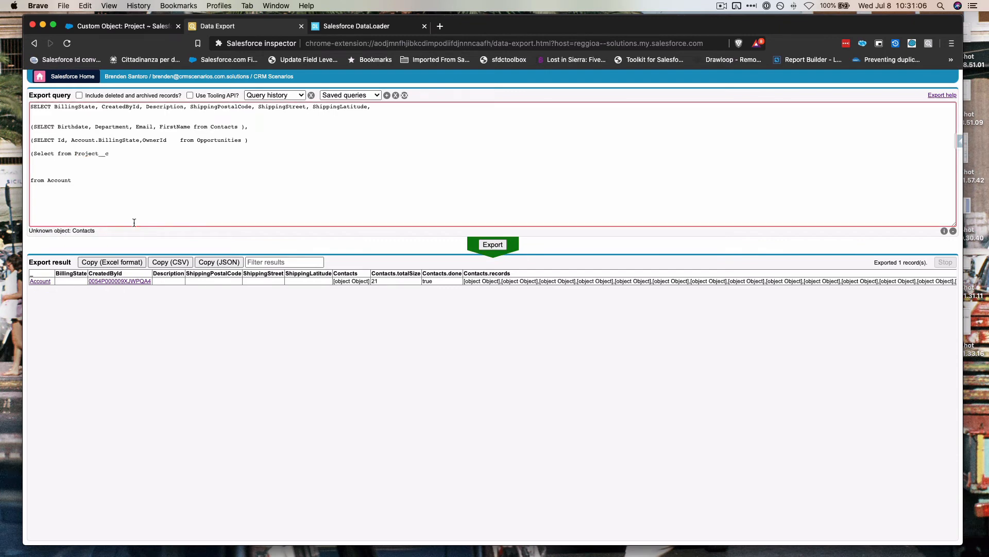
pyautogui.write('Id')
pyautogui.click(489, 244)
# - Add a comma after the Opportunities subquery and run the export again
pyautogui.click(282, 137)
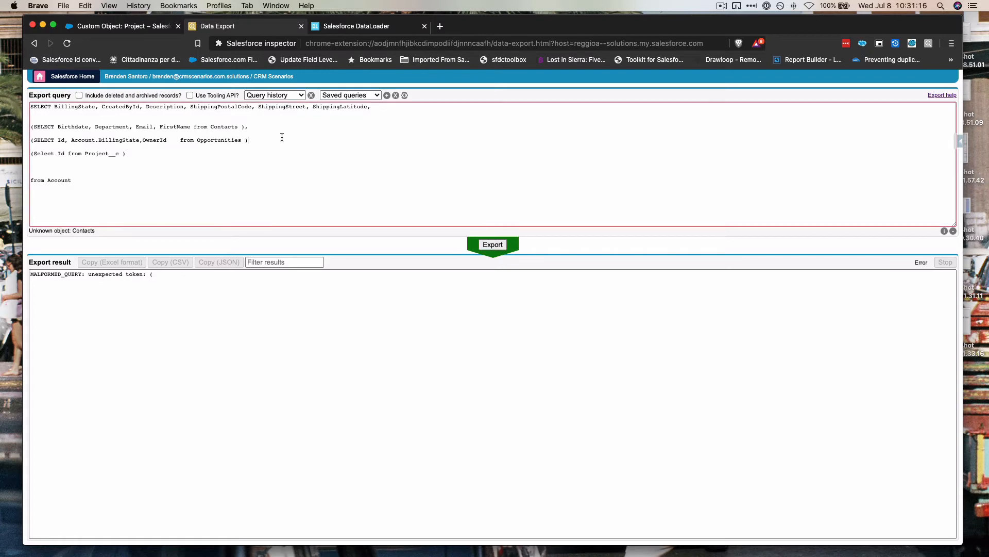
pyautogui.click(500, 243)
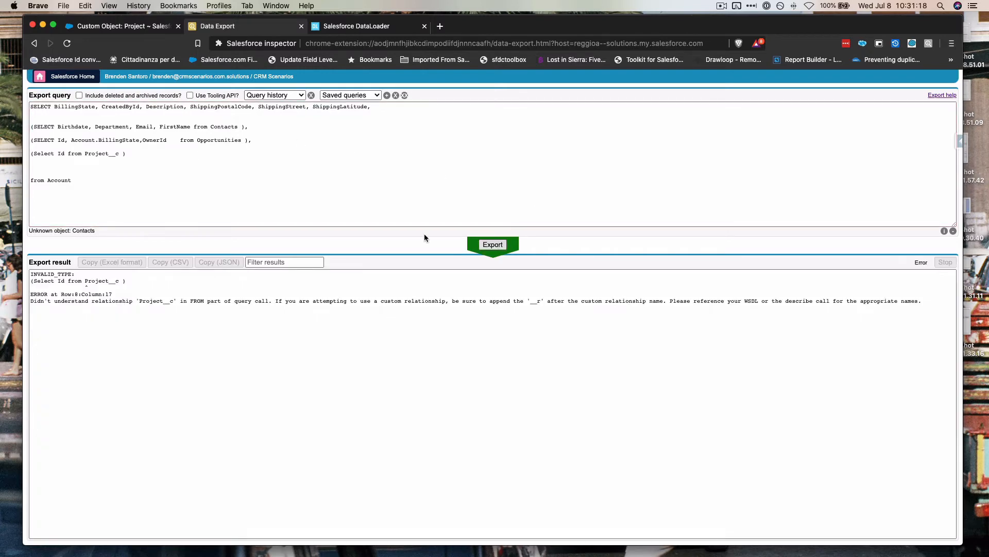
pyautogui.moveTo(79, 155); pyautogui.dragTo(161, 153)
pyautogui.click(163, 154)
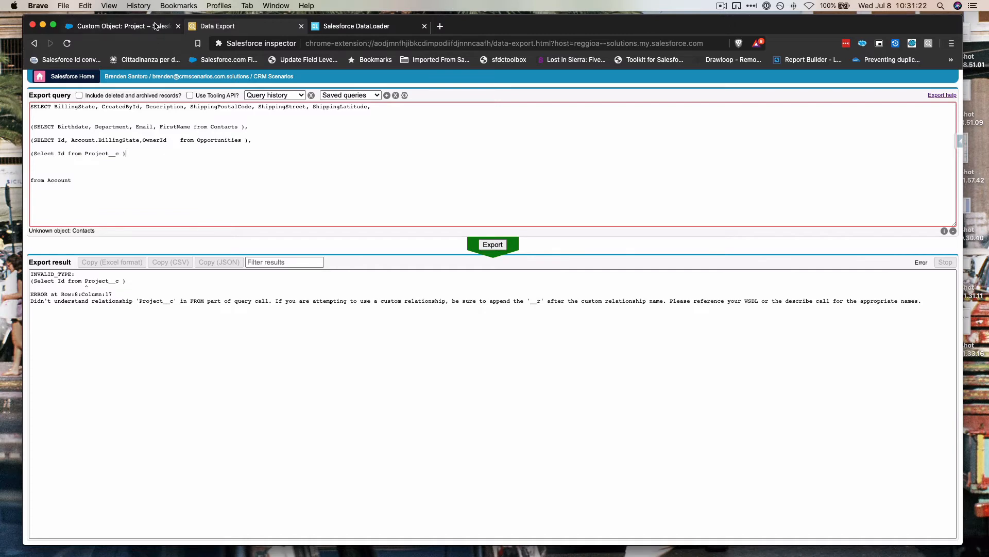
# - Open the Project object's Account lookup field in Salesforce Setup and copy its Child Relationship Name, Projects
pyautogui.click(156, 26)
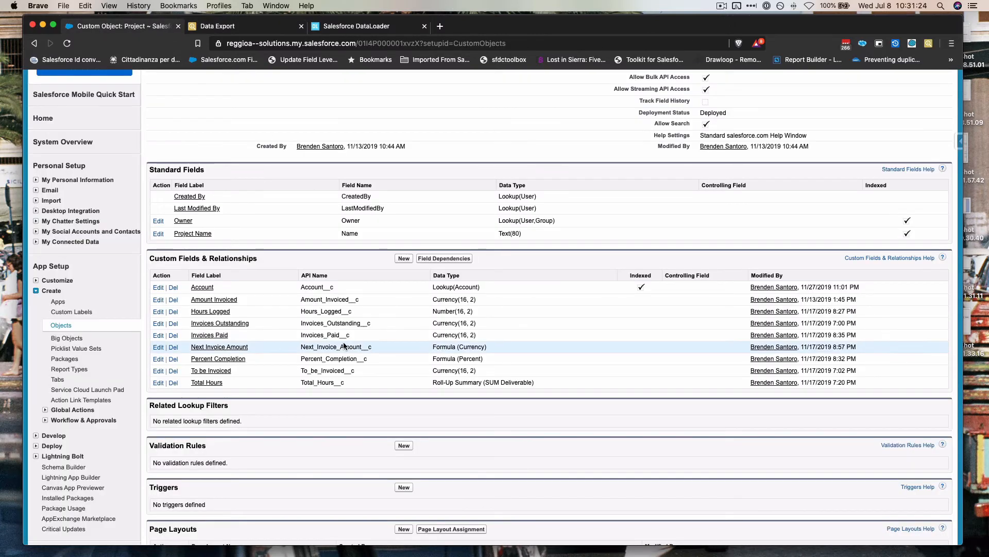
pyautogui.click(206, 288)
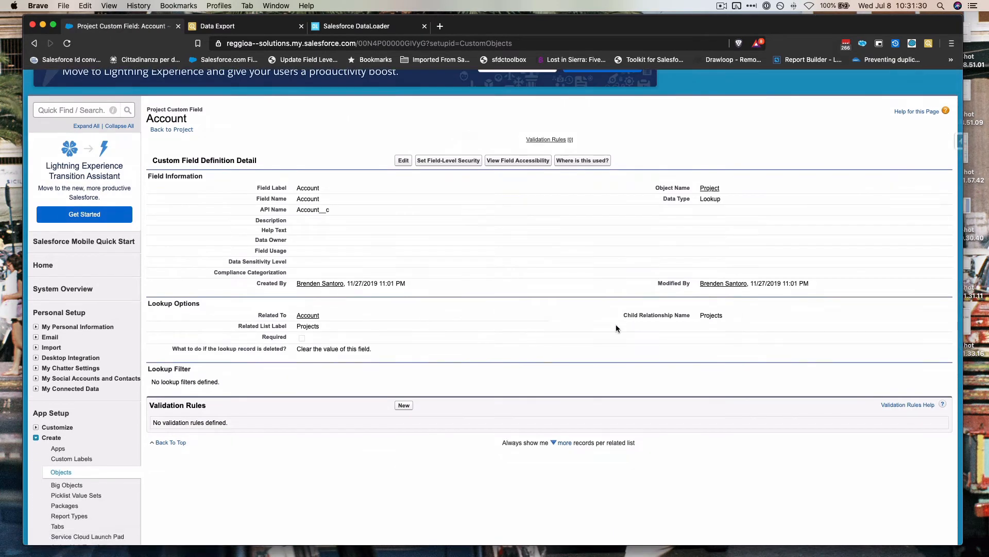
pyautogui.moveTo(617, 317); pyautogui.dragTo(746, 314)
pyautogui.click(747, 314)
pyautogui.doubleClick(718, 317)
pyautogui.press('super+c')
# - Replace Project__c with Projects in the third subquery of the export query and run the export
pyautogui.click(247, 28)
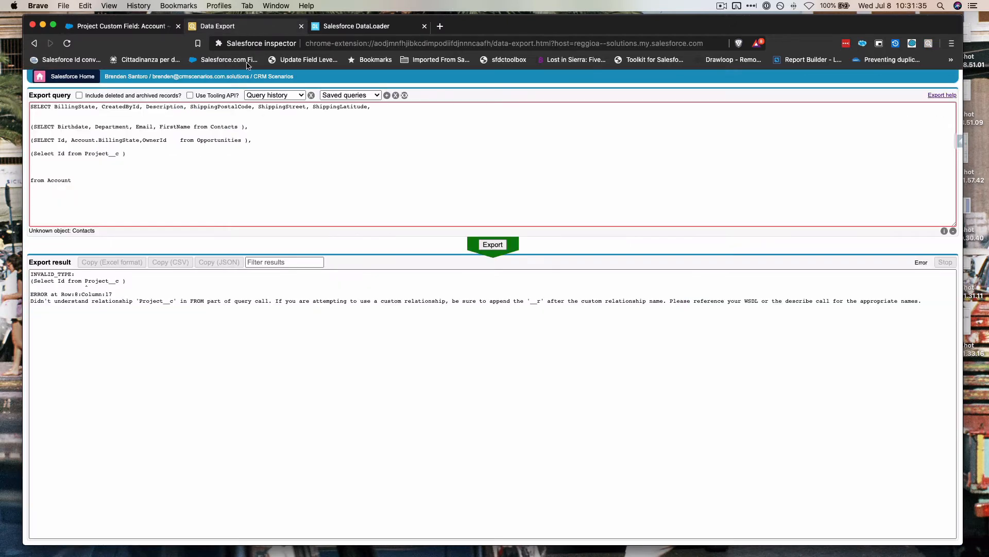
pyautogui.doubleClick(110, 154)
pyautogui.press('super+v')
pyautogui.click(493, 246)
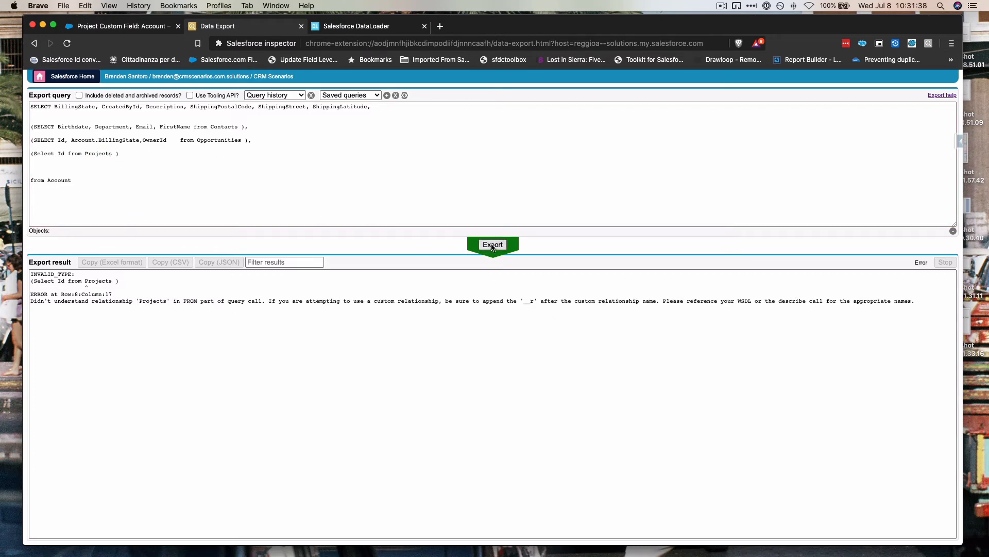
# - Recheck the Account field's Child Relationship Name in Setup, append __r to Projects in the third subquery, and run the export
pyautogui.click(112, 154)
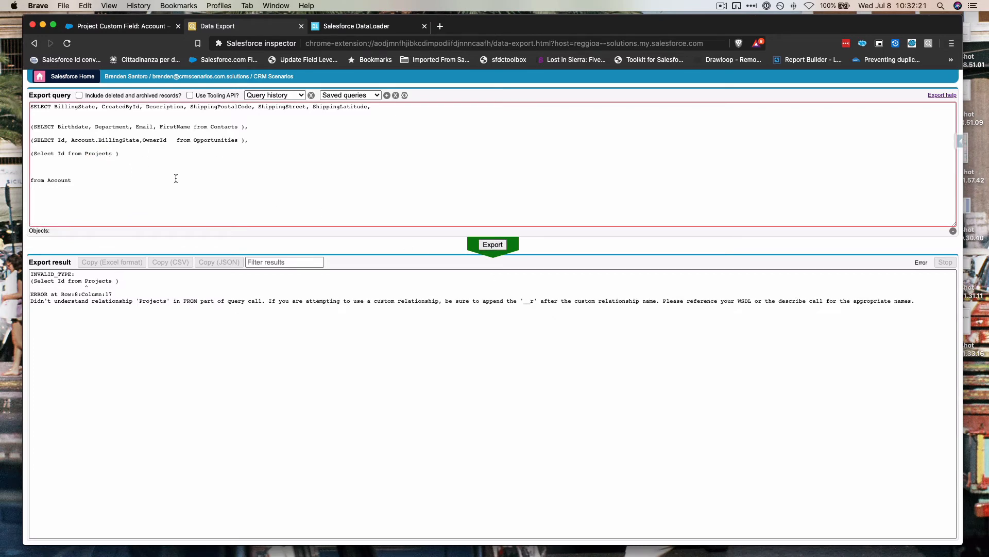
pyautogui.click(110, 26)
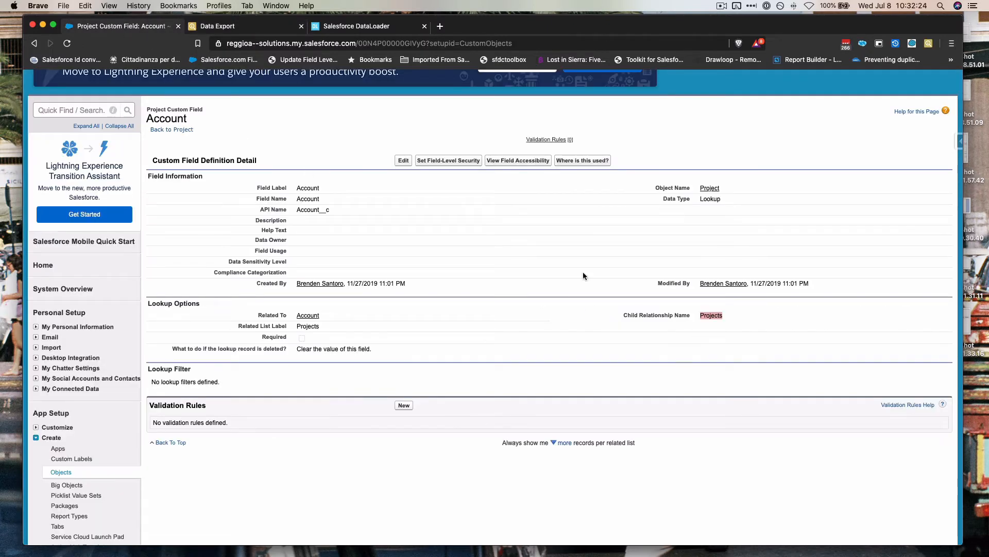
pyautogui.click(248, 27)
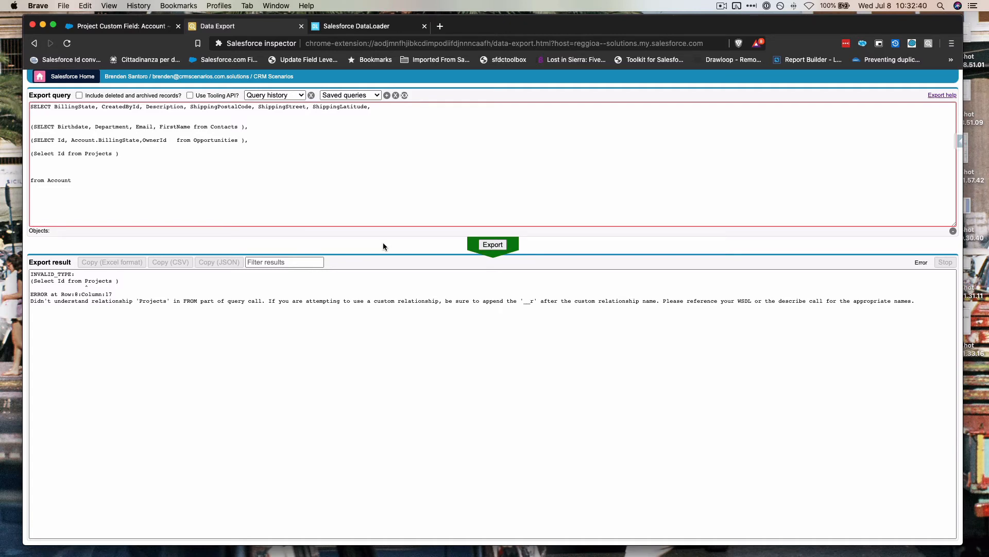
pyautogui.write('__r')
pyautogui.click(491, 244)
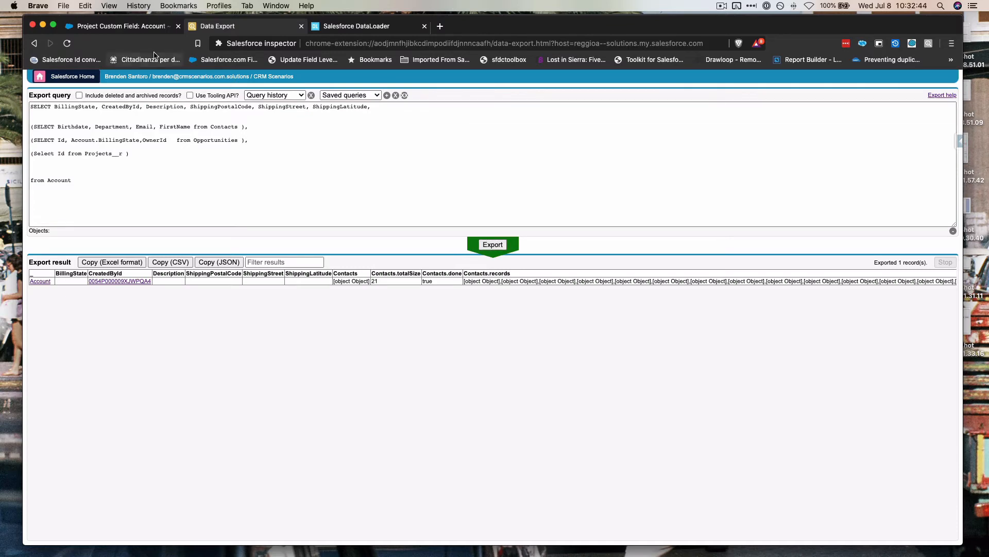
# - Compare the Account field's Child Relationship Name in Salesforce Setup with the Projects__r subquery in the export query
pyautogui.click(121, 26)
pyautogui.click(679, 335)
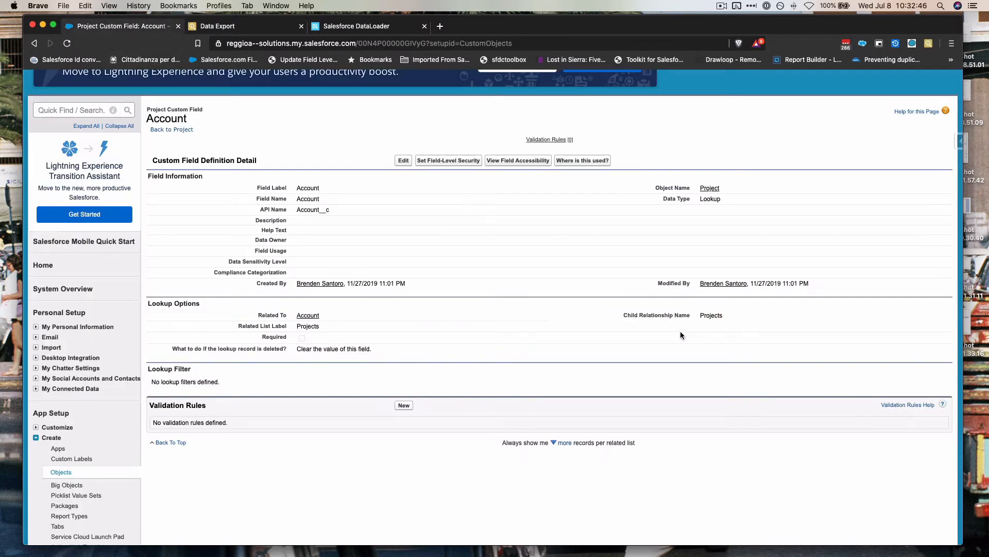
pyautogui.click(259, 30)
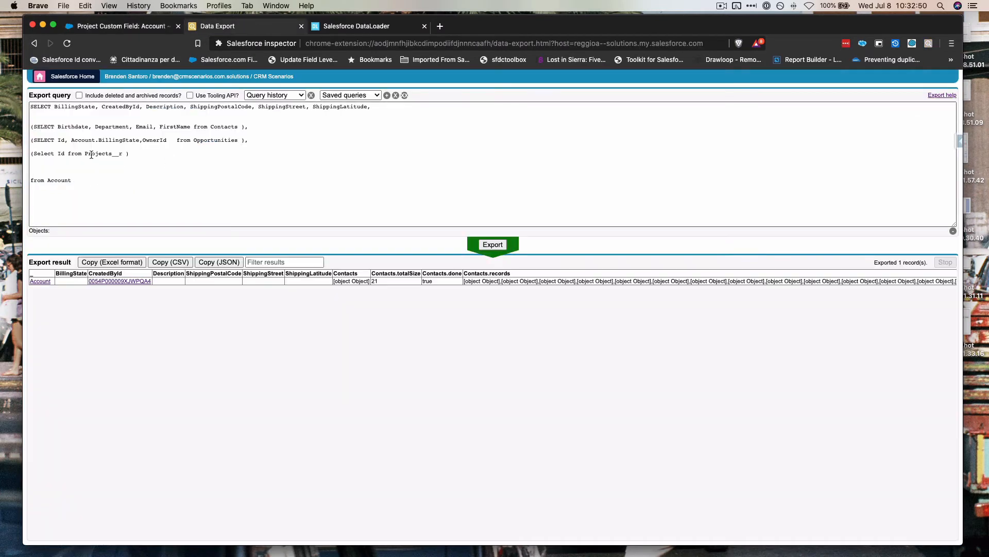
pyautogui.moveTo(88, 153); pyautogui.dragTo(130, 152)
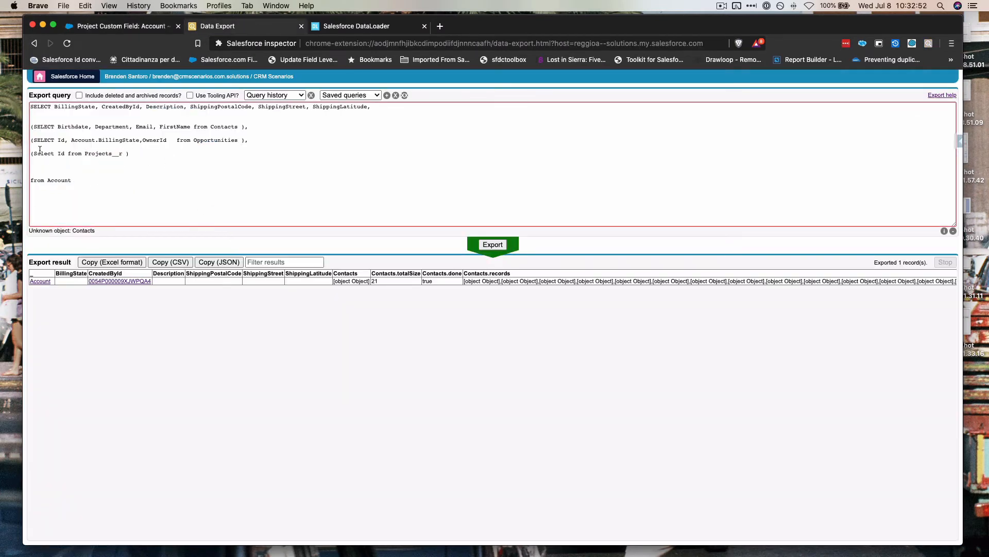
pyautogui.moveTo(30, 153); pyautogui.dragTo(158, 156)
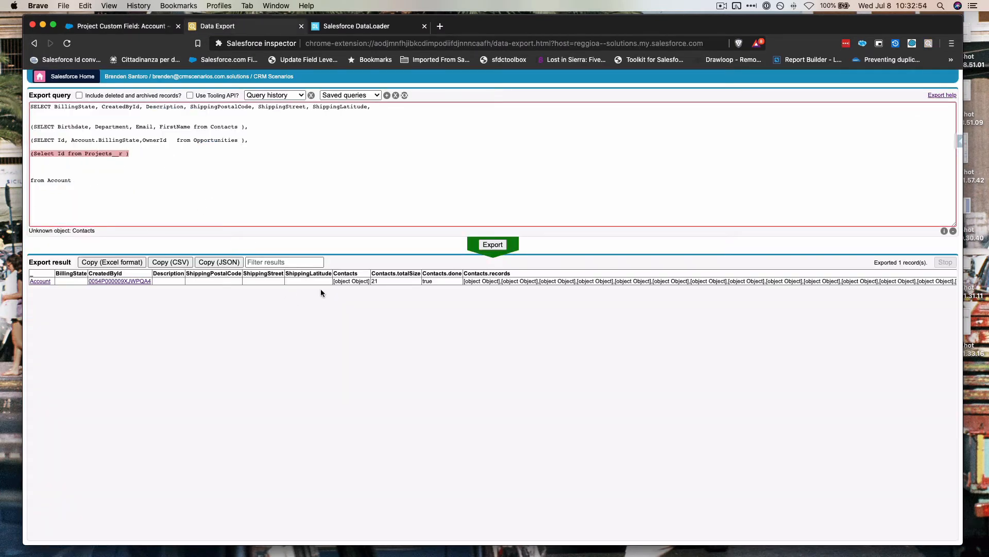
pyautogui.click(293, 162)
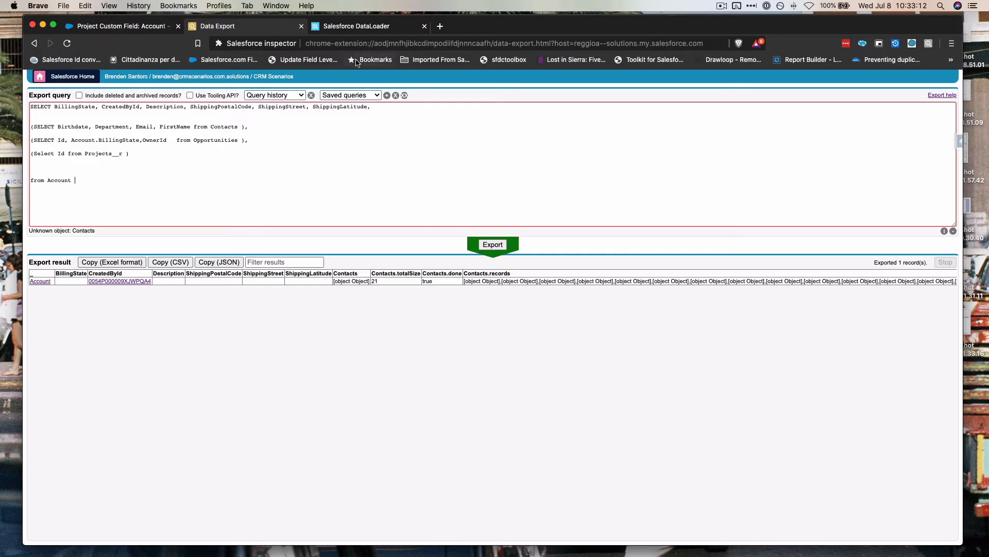
# - Switch to dataloader.io, close the open Opportunity export and start a new export task
pyautogui.click(375, 27)
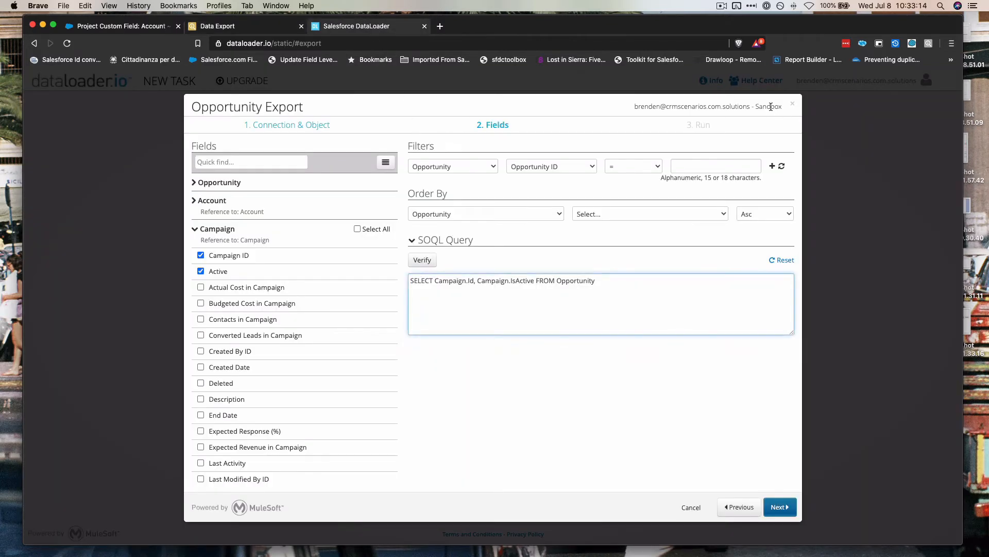
pyautogui.click(793, 104)
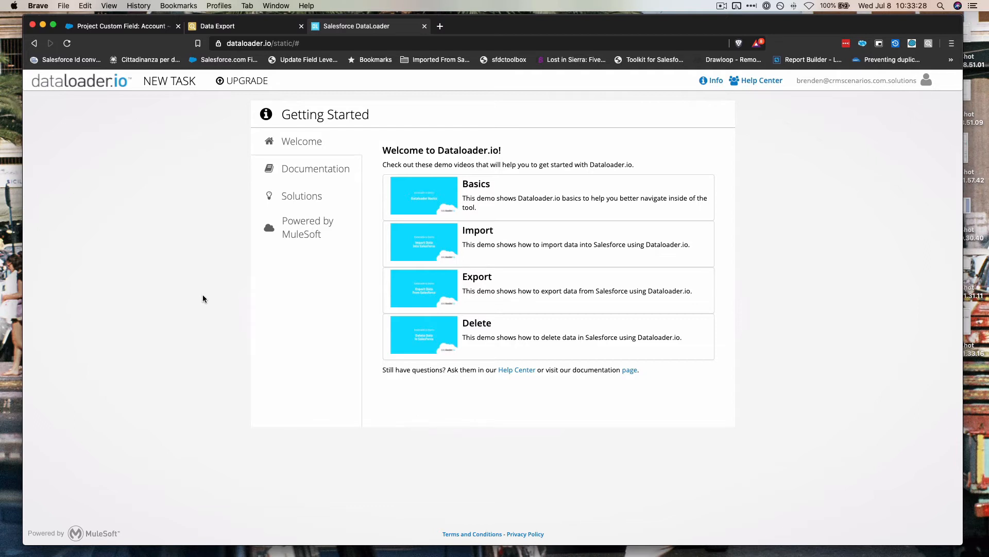
pyautogui.click(170, 81)
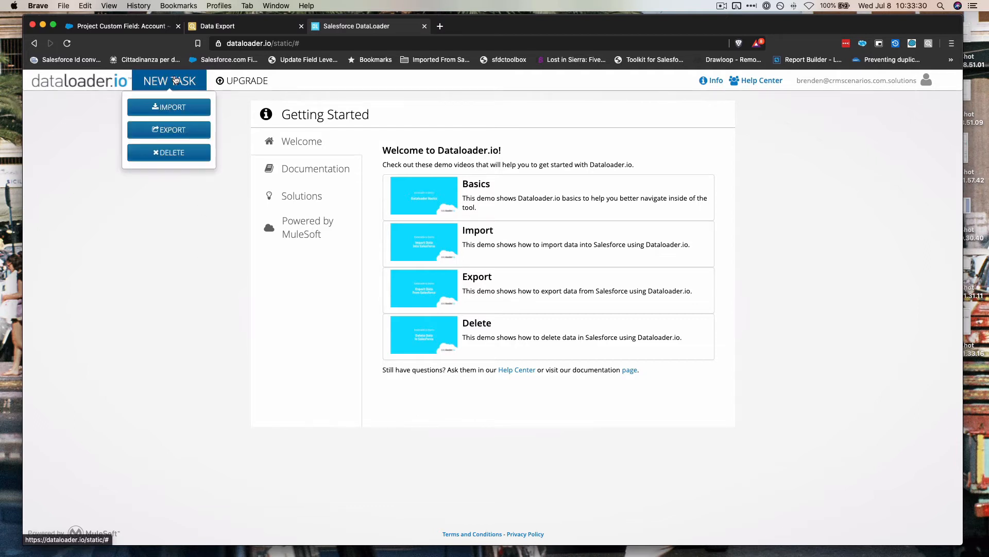
pyautogui.click(140, 134)
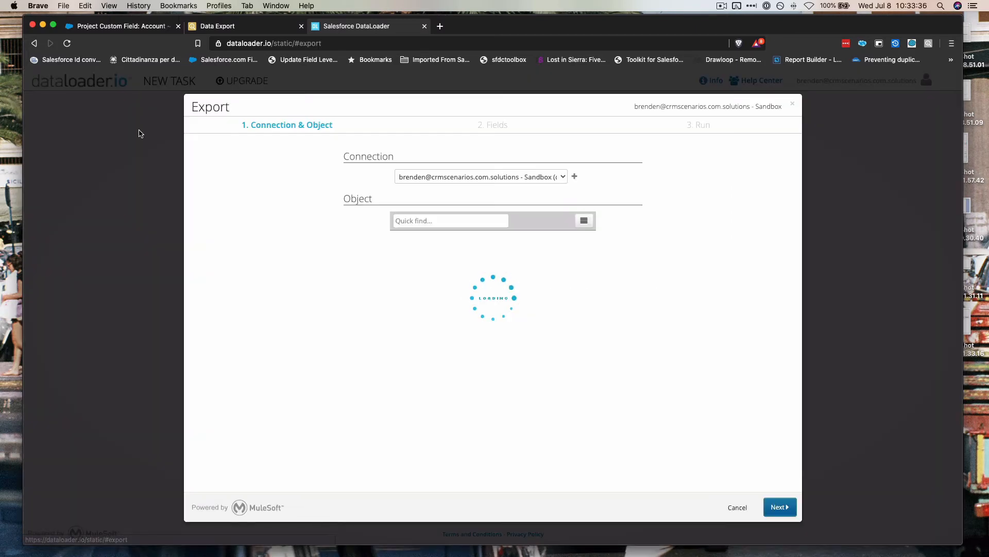
# - Search the object list for "opp" and choose Opportunity as the object to export
pyautogui.scroll(-20, 552, 295)
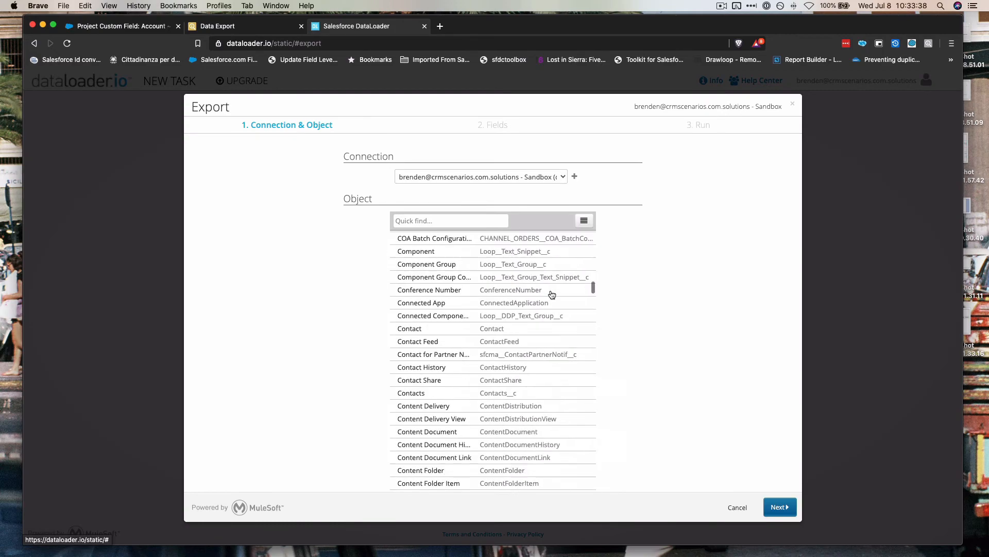
pyautogui.scroll(20, 552, 294)
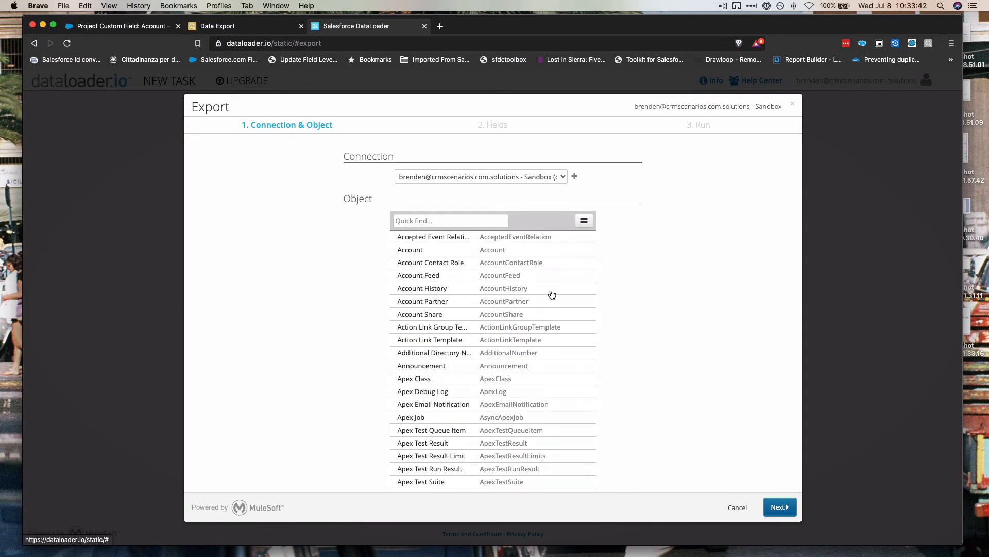
pyautogui.click(486, 222)
pyautogui.write('o')
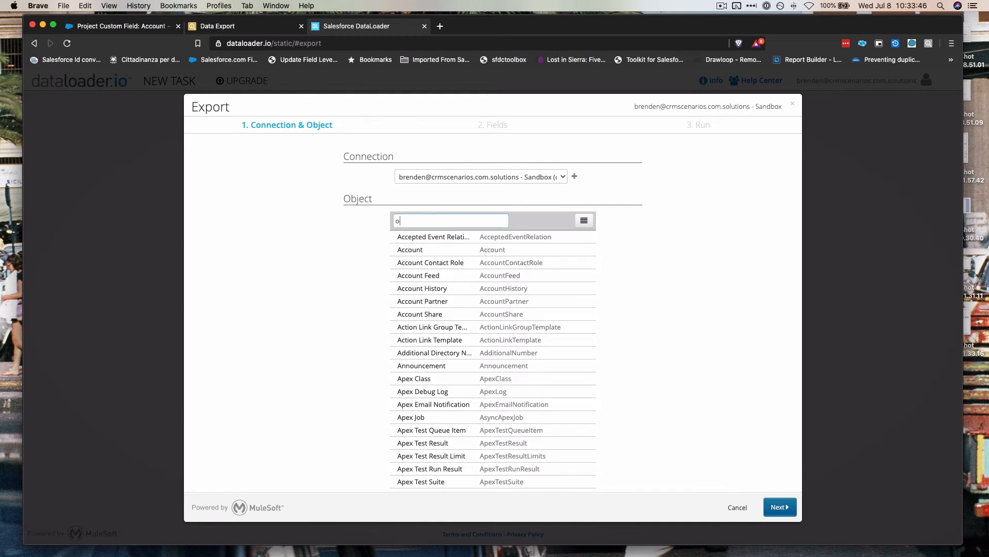
pyautogui.write('pp')
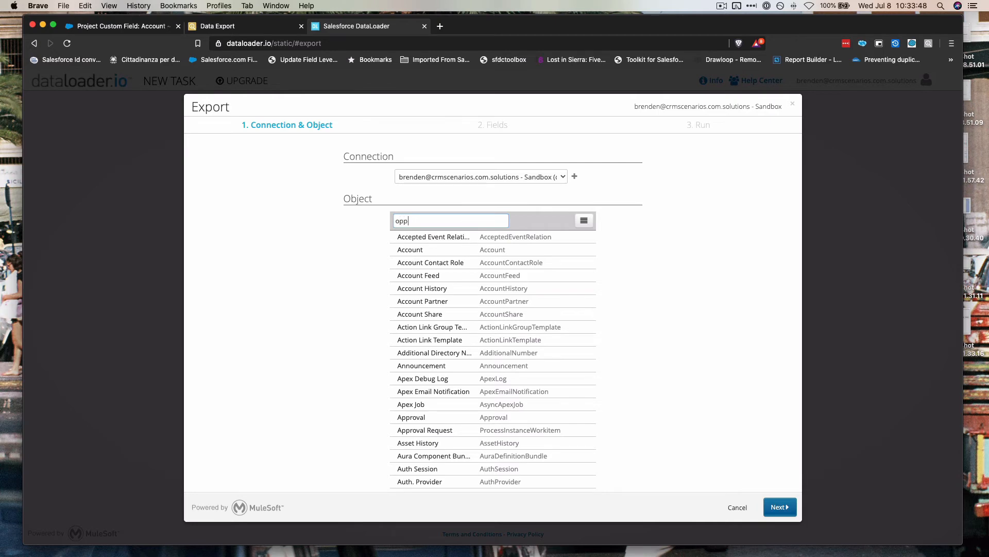
pyautogui.doubleClick(499, 237)
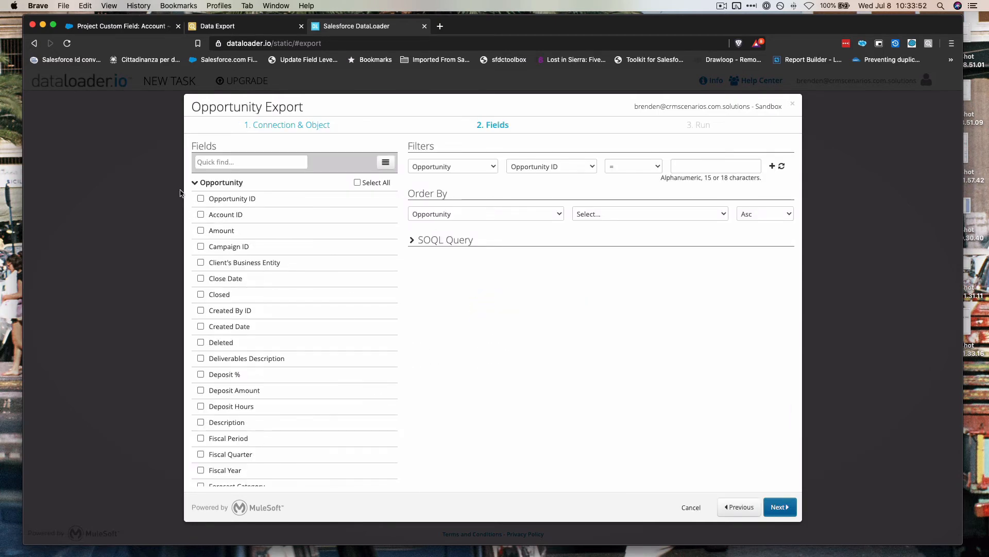
# - Collapse the Opportunity fields and include Account ID and Account Type from the related Account
pyautogui.click(194, 182)
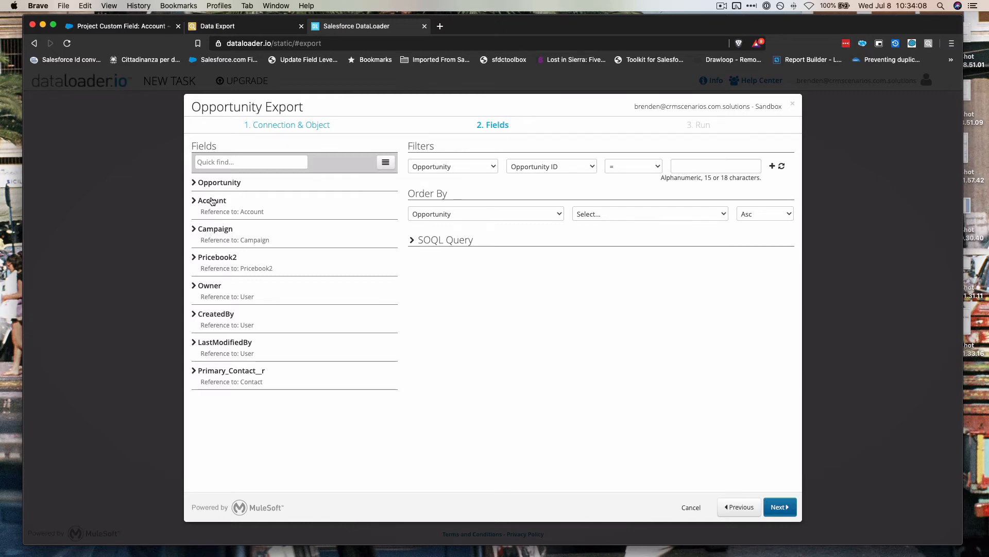
pyautogui.click(194, 202)
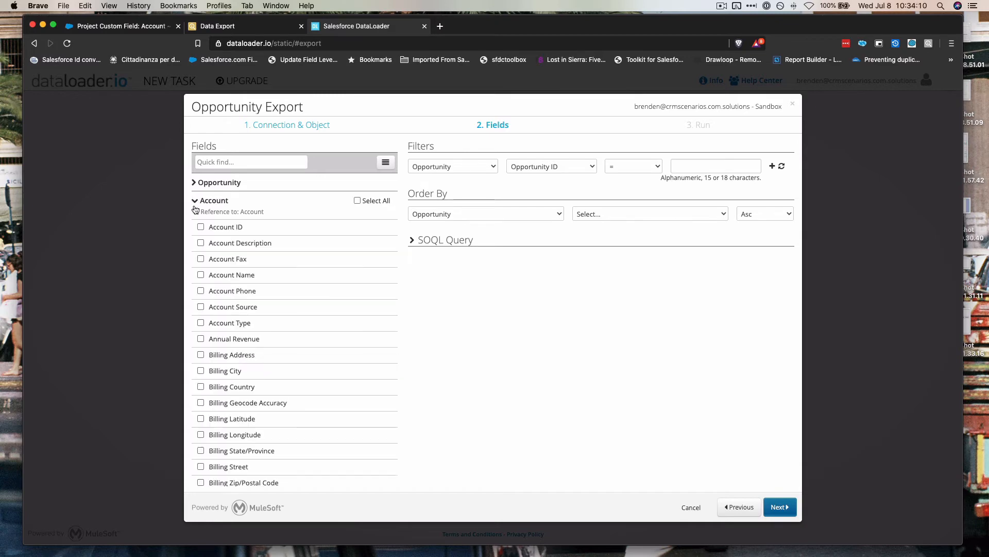
pyautogui.click(200, 227)
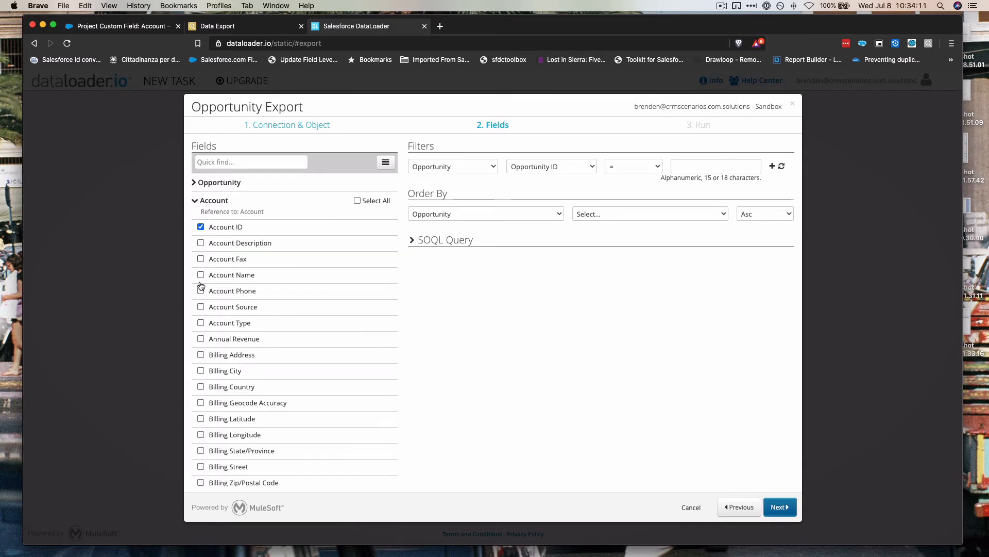
pyautogui.scroll(-15, 201, 320)
pyautogui.click(202, 320)
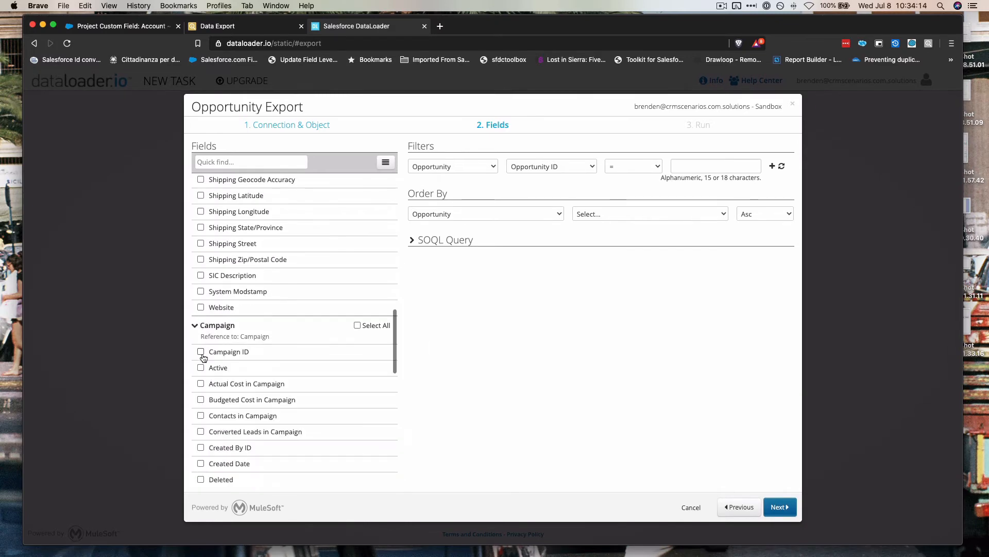
# - Include Budgeted Cost in Campaign, Deleted and Record Type ID from the related Campaign
pyautogui.scroll(-2, 201, 355)
pyautogui.click(201, 358)
pyautogui.scroll(-10, 202, 439)
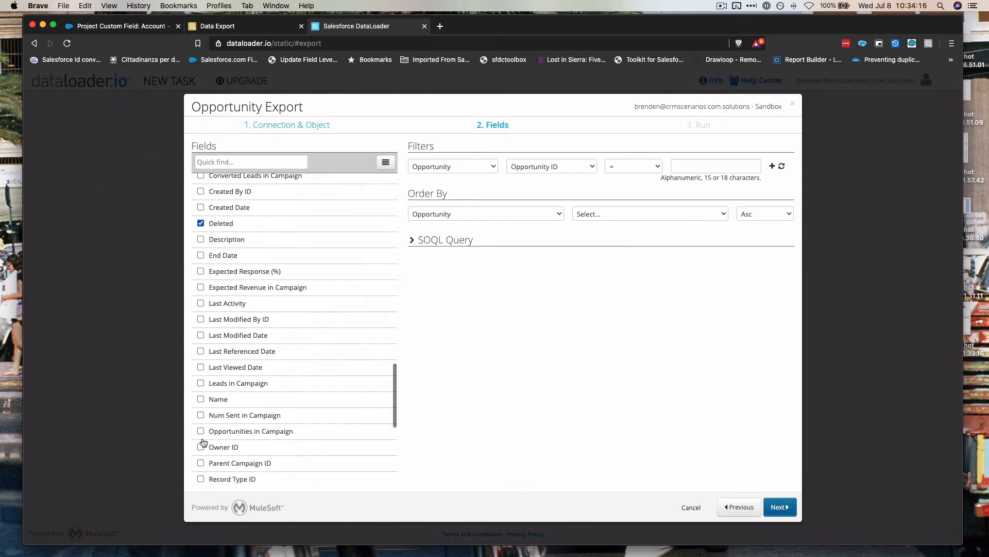
pyautogui.click(200, 412)
# - Expand the related Pricebook2 fields and include Active and Deleted
pyautogui.scroll(-4, 200, 415)
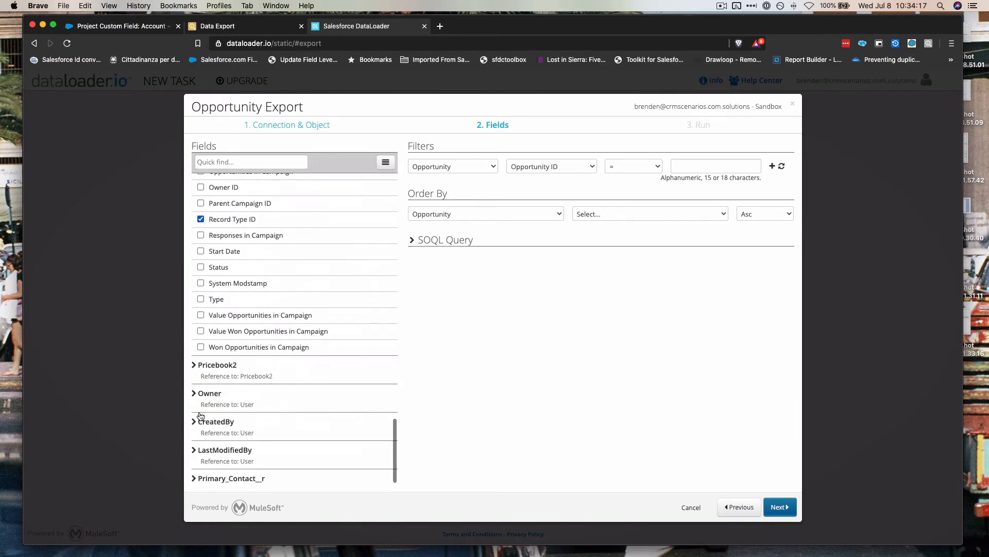
pyautogui.click(193, 365)
pyautogui.click(201, 407)
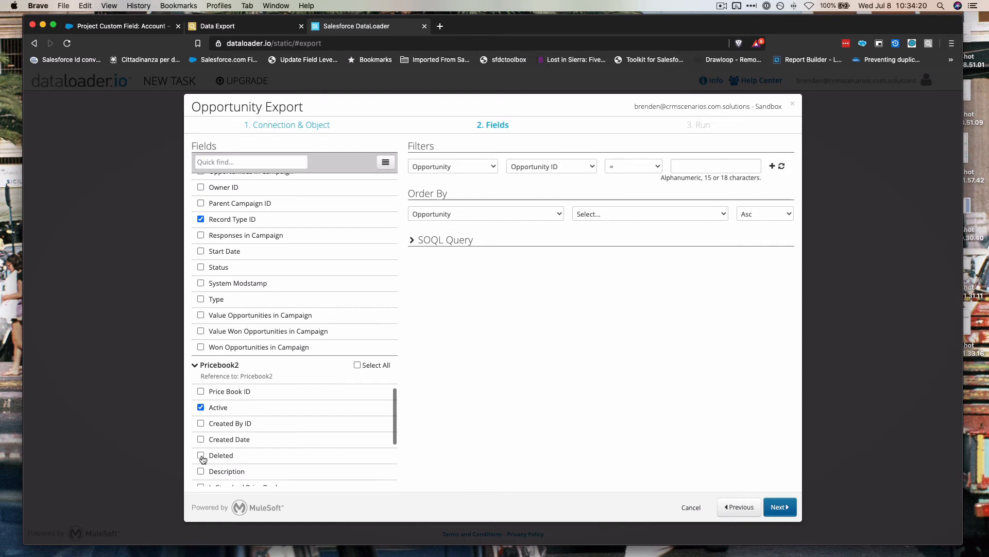
pyautogui.click(200, 455)
# - Show the generated SOQL query, highlight its full text and compare it with the chosen fields
pyautogui.click(408, 242)
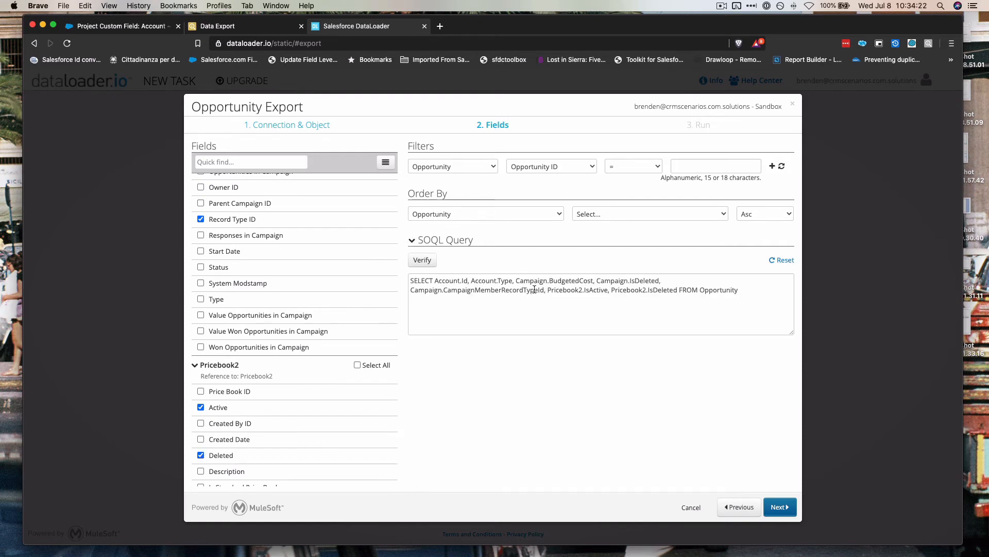
pyautogui.click(718, 306)
pyautogui.press('super+a')
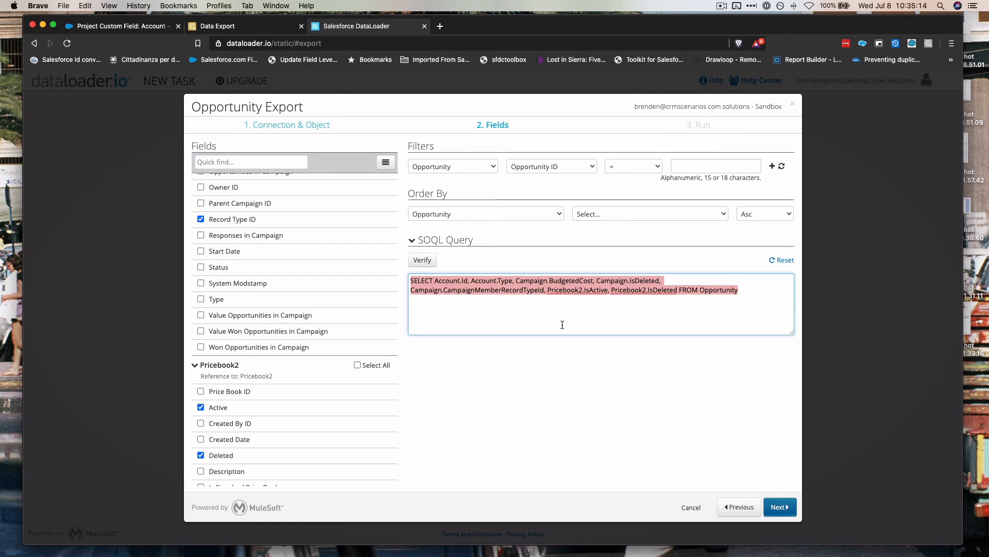
pyautogui.scroll(15, 366, 349)
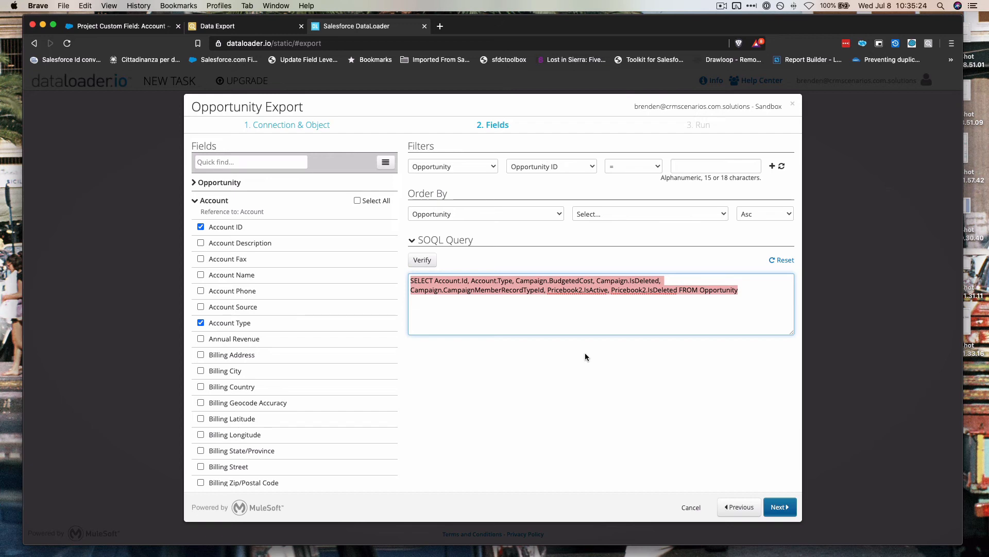
# - Return to the Data Export page and review the Projects__r subquery in the Account query
pyautogui.click(288, 28)
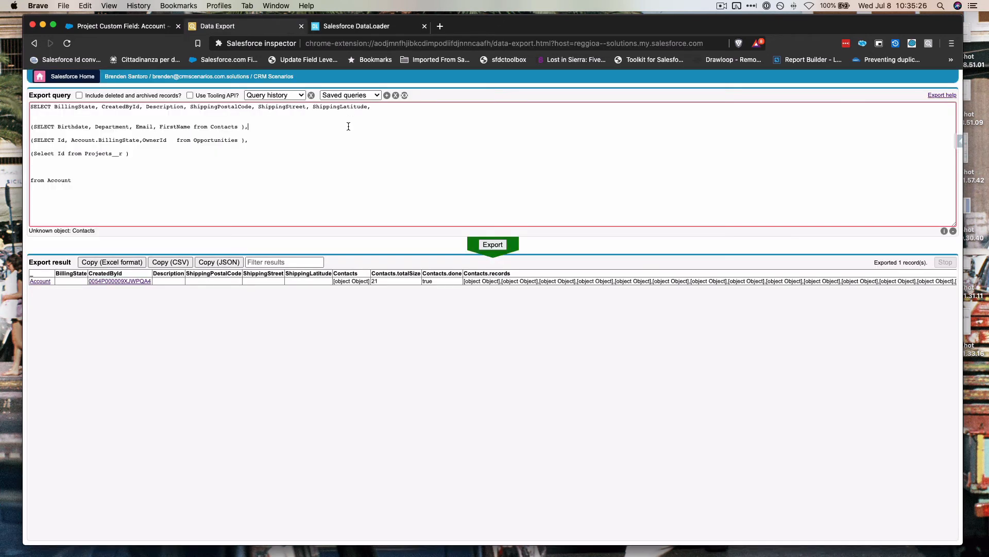
pyautogui.click(329, 161)
pyautogui.moveTo(128, 154); pyautogui.dragTo(71, 154)
# - Try to nest a further parenthesised subquery inside the Projects__r subquery
pyautogui.click(153, 158)
pyautogui.press('Left')
pyautogui.press('Left')
pyautogui.press('Return')
pyautogui.press('Return')
pyautogui.press('Return')
pyautogui.write(',')
pyautogui.click(102, 173)
pyautogui.write('()')
pyautogui.press('Left')
# - Remove the nested parentheses, comma and extra lines from the Projects__r subquery
pyautogui.click(76, 167)
pyautogui.press('BackSpace')
pyautogui.press('BackSpace')
pyautogui.press('BackSpace')
pyautogui.press('BackSpace')
pyautogui.press('BackSpace')
pyautogui.press('BackSpace')
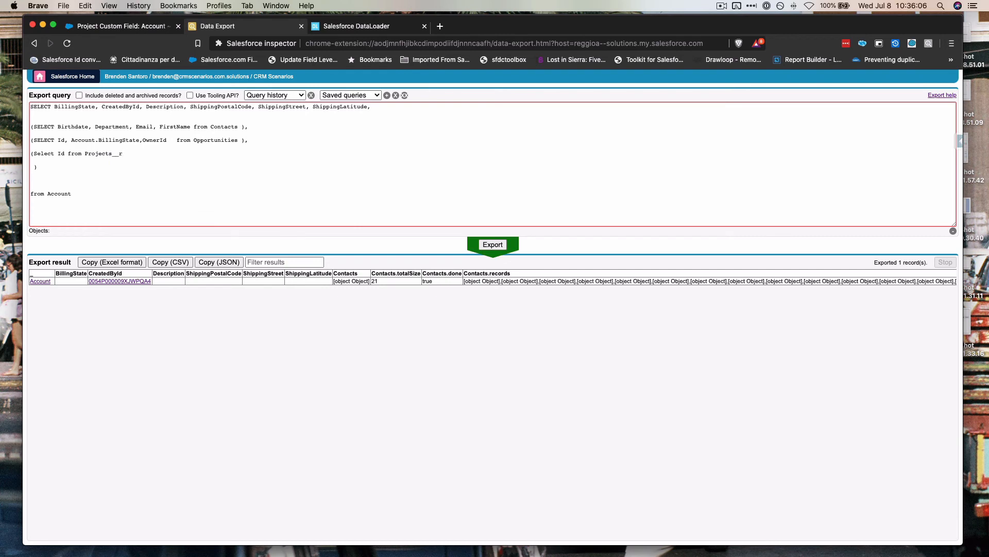
pyautogui.press('Delete')
# - Replace the entire Account query with "SELECT from Project__c", using the suggested Project__c object
pyautogui.tripleClick(150, 153)
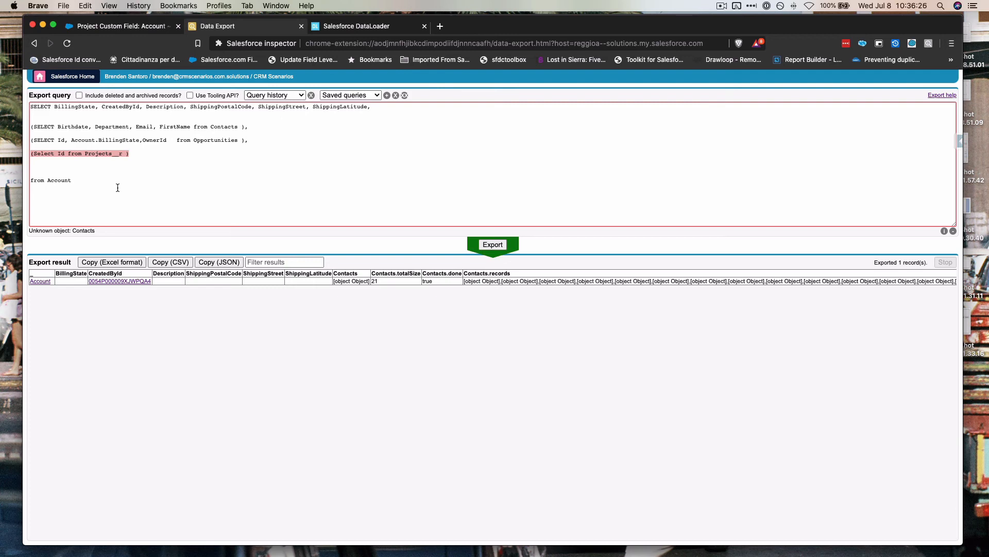
pyautogui.click(134, 184)
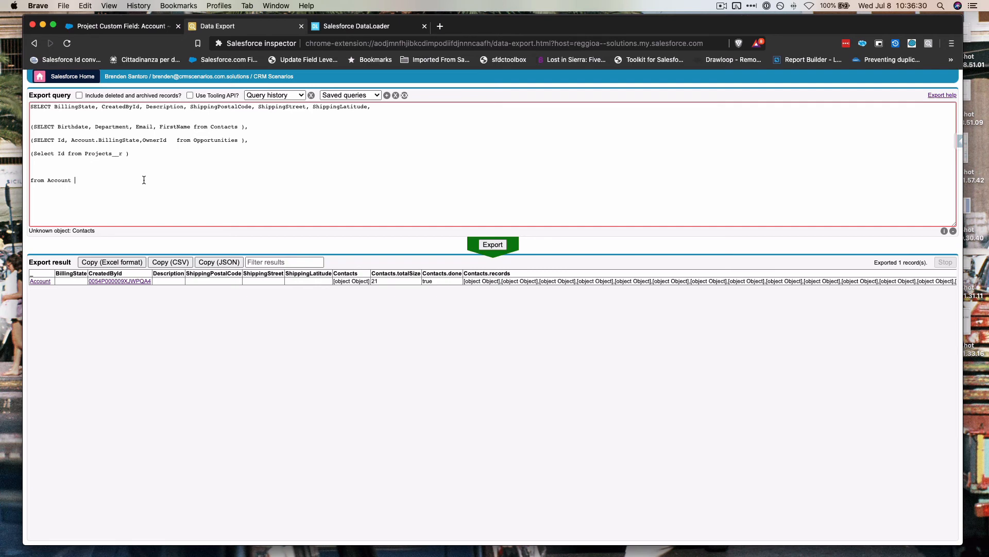
pyautogui.press('cmd+a')
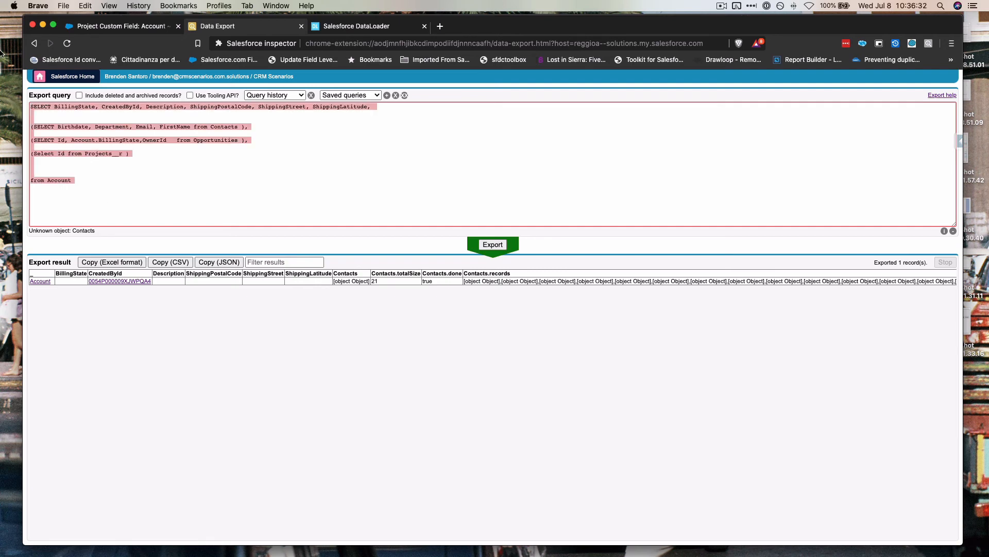
pyautogui.press('BackSpace')
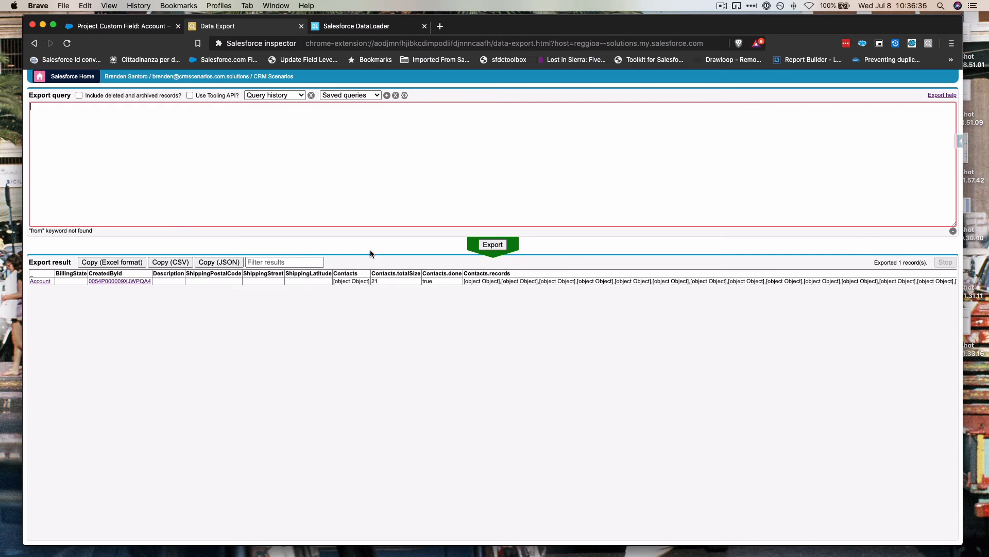
pyautogui.write('SELECT from Proj')
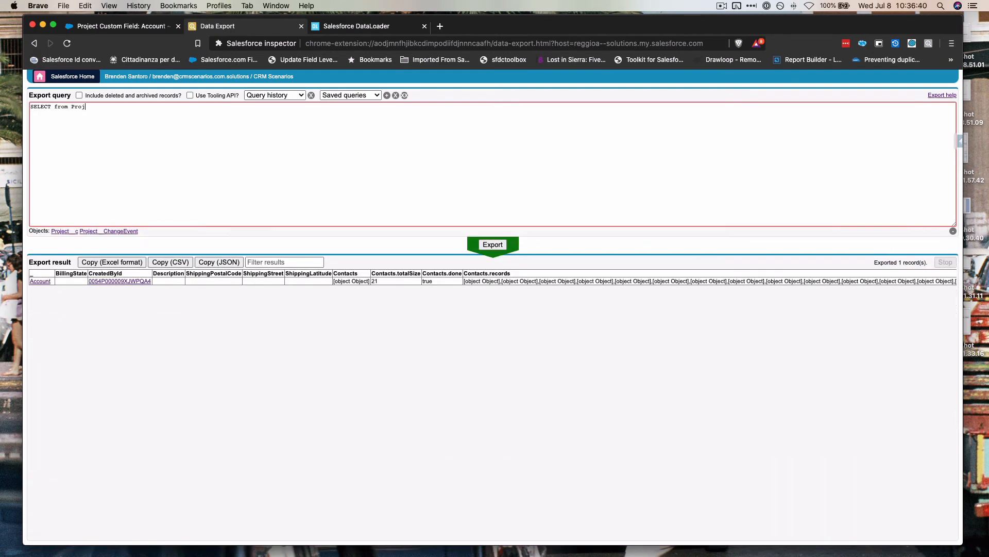
pyautogui.click(63, 230)
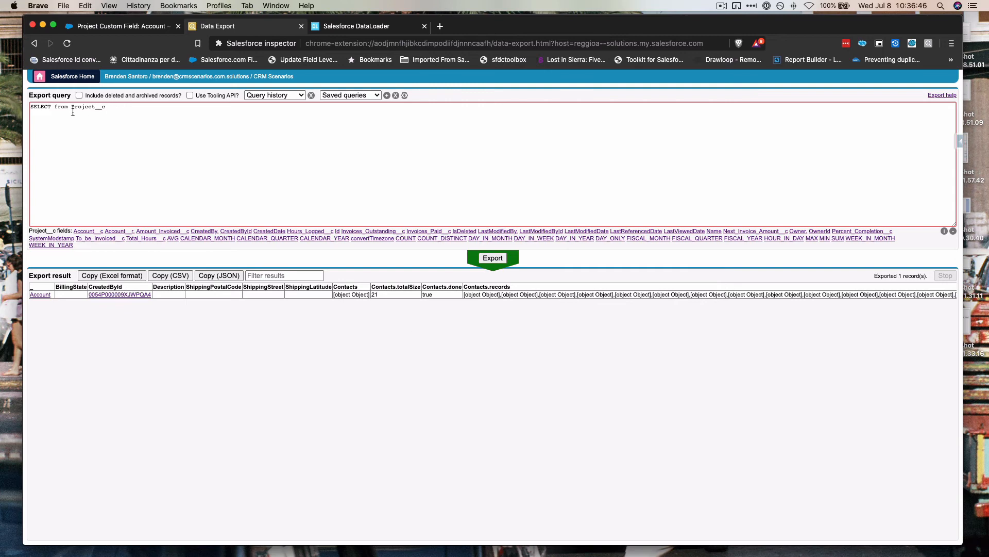
# - Try to export the Project__c query without any field listed after SELECT
pyautogui.moveTo(69, 110); pyautogui.dragTo(160, 109)
pyautogui.click(204, 137)
pyautogui.click(487, 259)
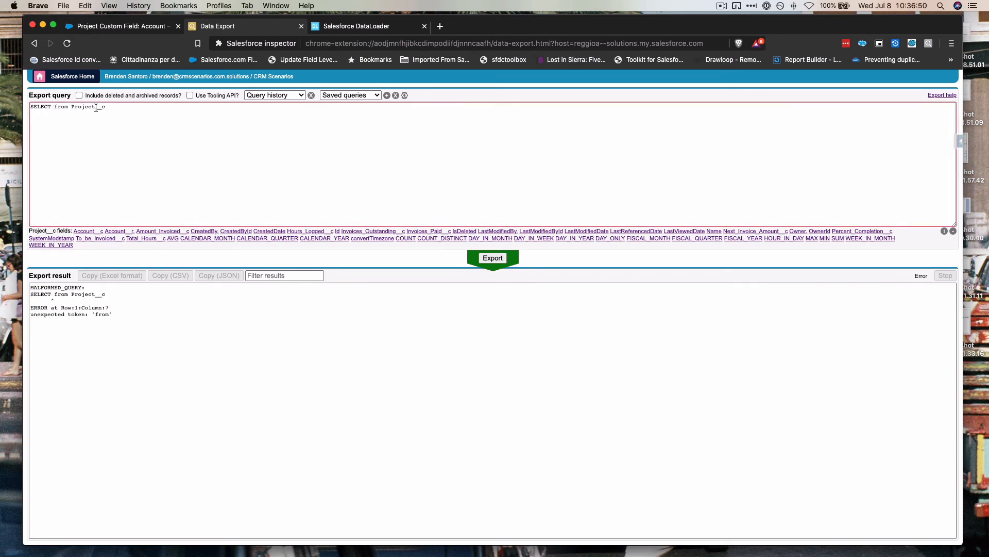
# - Add the Id field after SELECT in the Project__c query and run the export
pyautogui.write('Id')
pyautogui.click(489, 259)
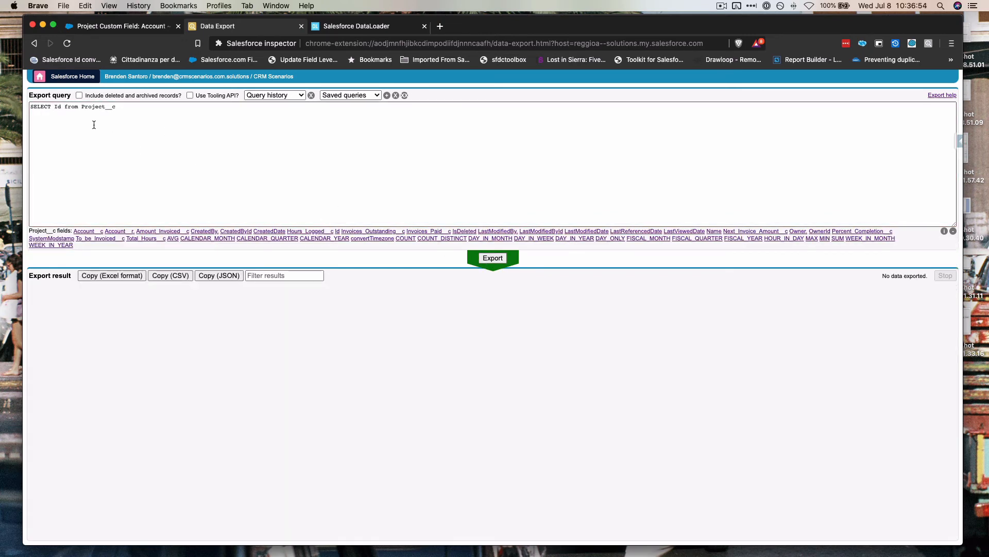
pyautogui.click(64, 107)
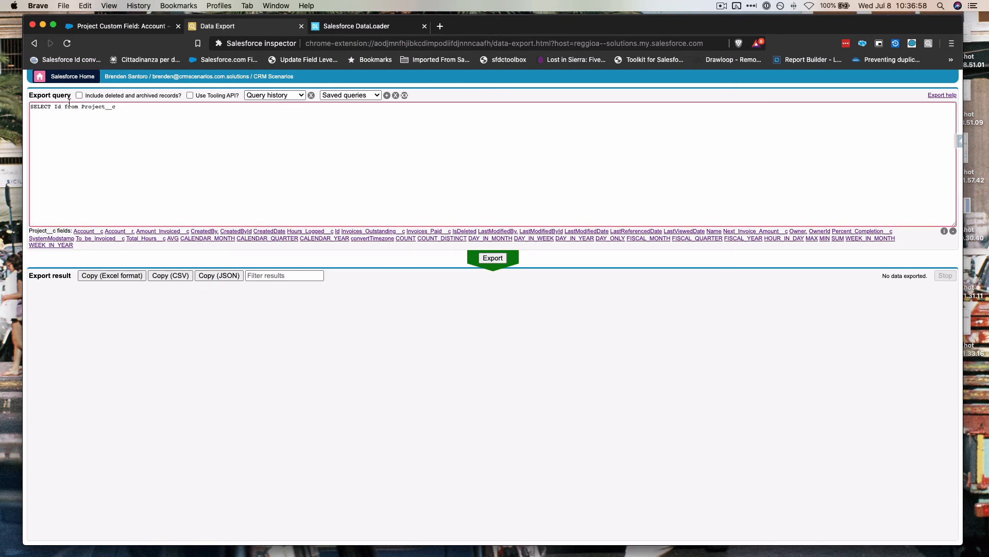
# - Switch to the Salesforce org, find Projects in the list of all tabs and start a new Project record
pyautogui.click(154, 108)
pyautogui.click(61, 107)
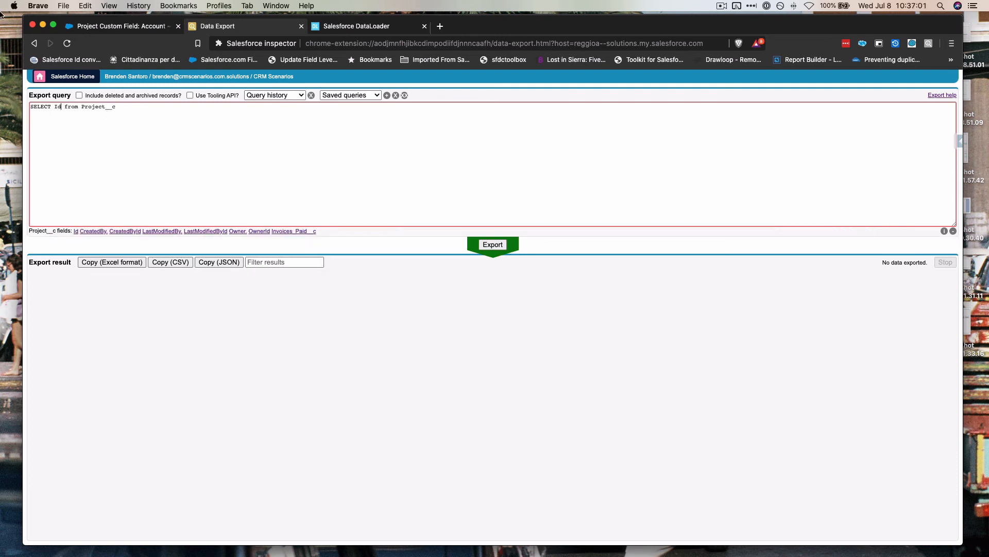
pyautogui.click(137, 26)
pyautogui.click(715, 120)
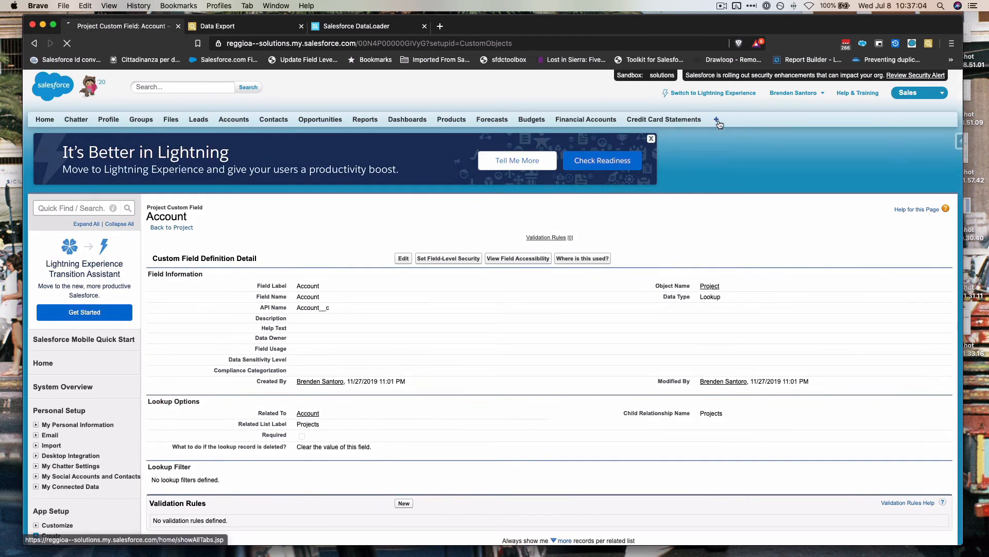
pyautogui.press('cmd+f')
pyautogui.write('projec')
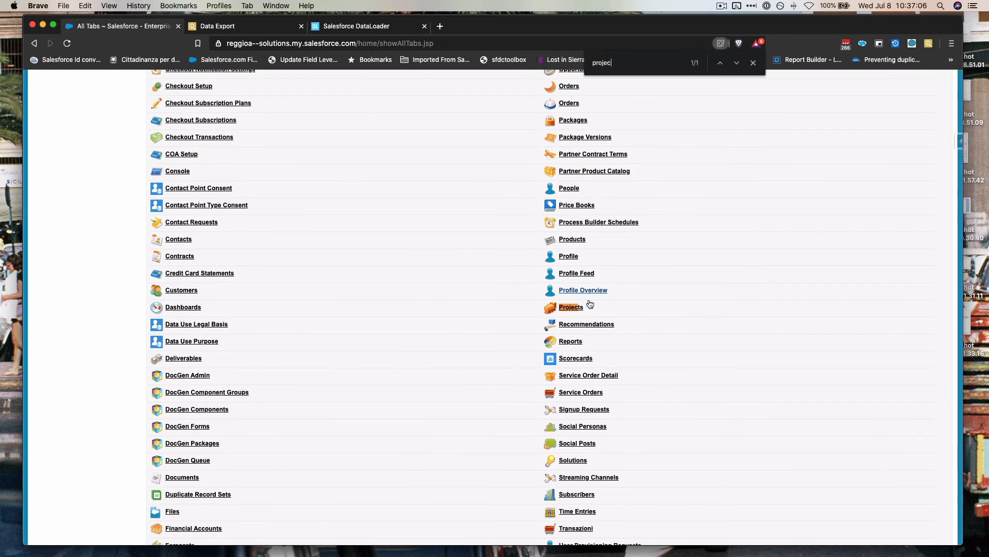
pyautogui.click(571, 307)
pyautogui.click(400, 197)
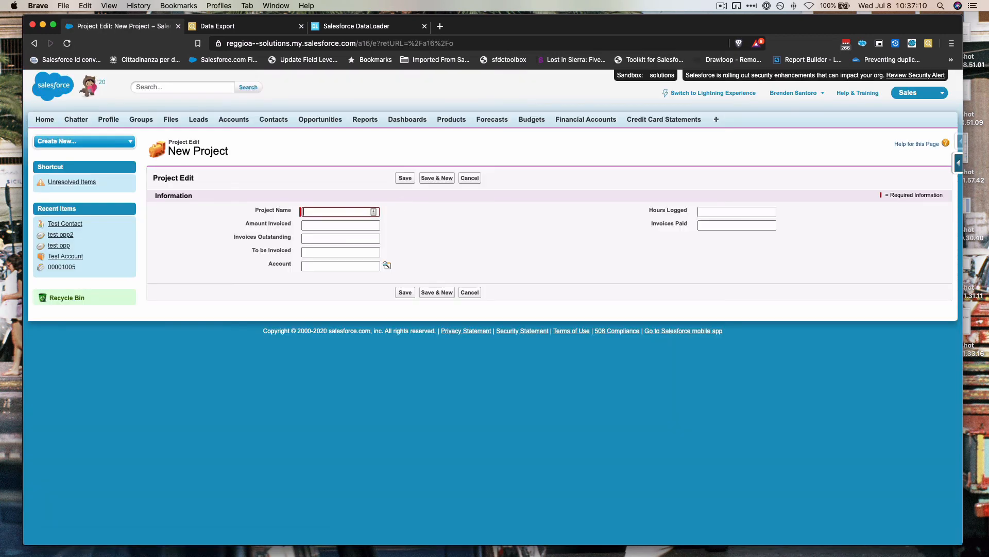
# - Name the new project "Test", link it to Test Account through the Account lookup and save the record
pyautogui.write('Test')
pyautogui.click(387, 264)
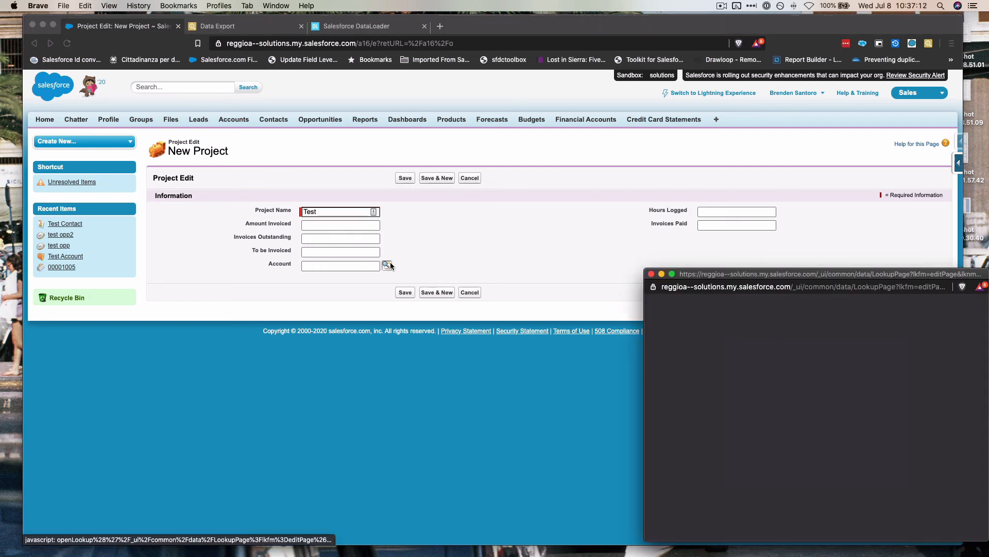
pyautogui.click(679, 394)
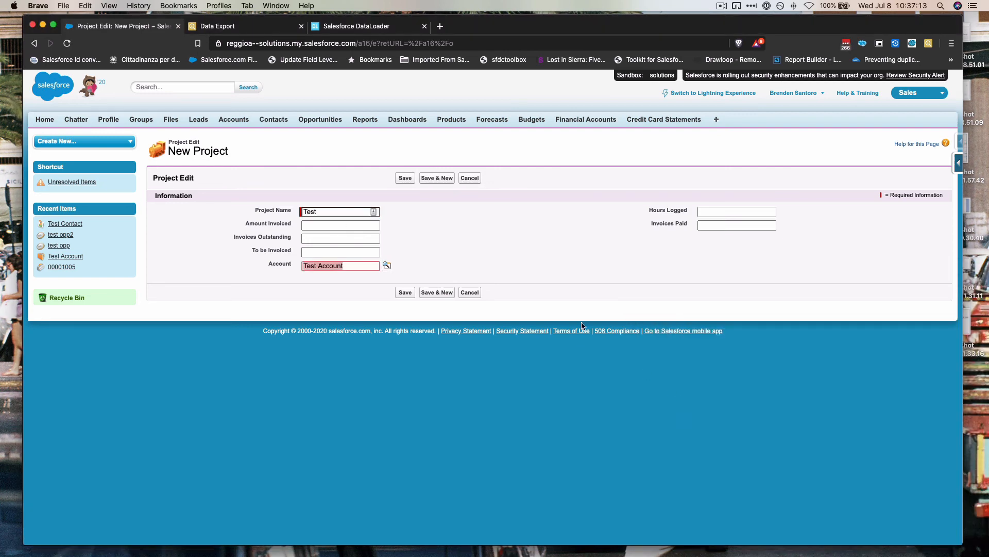
pyautogui.click(406, 179)
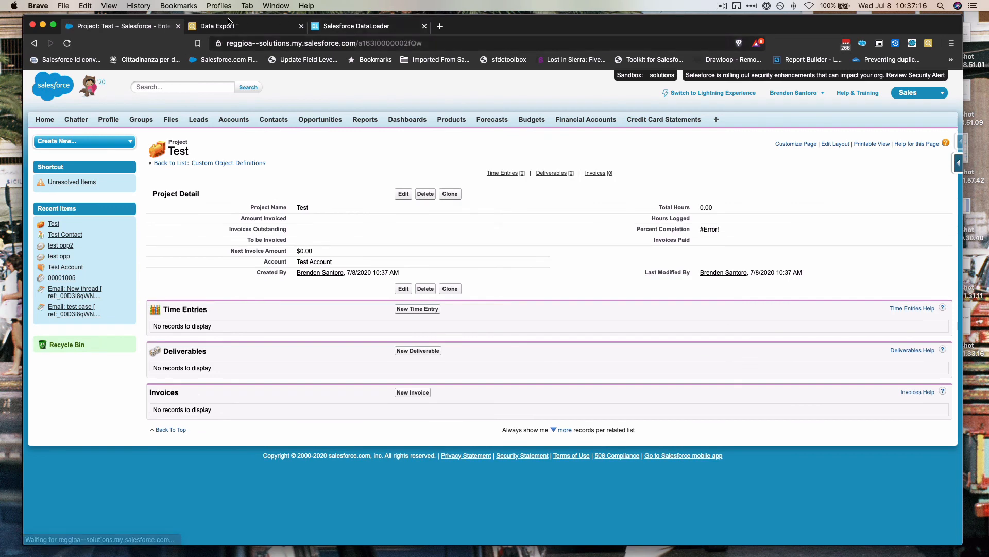
# - Return to the Data Export query and add the suggested Account__r. relationship after Id, separated by a comma
pyautogui.click(272, 27)
pyautogui.write(',  from Project__c')
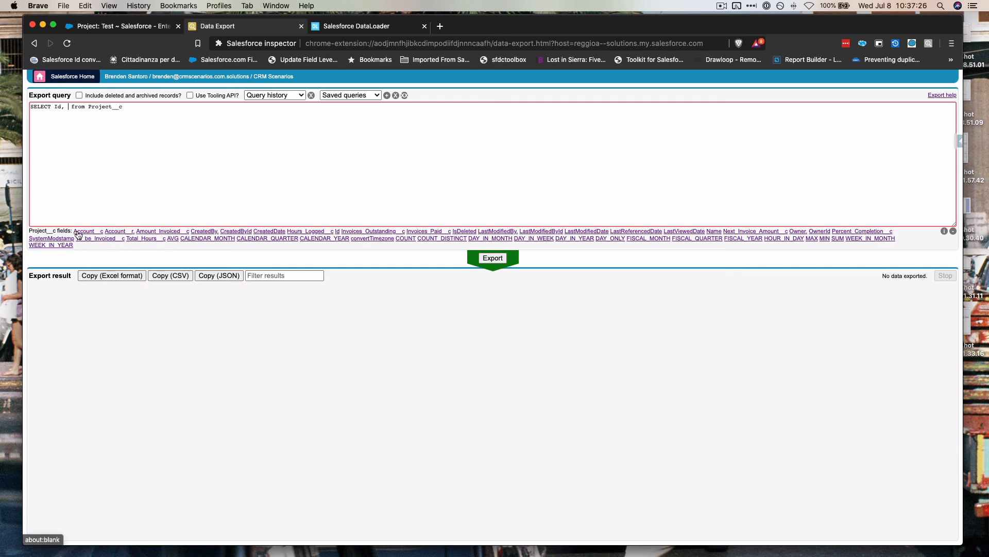
pyautogui.scroll(5, 117, 235)
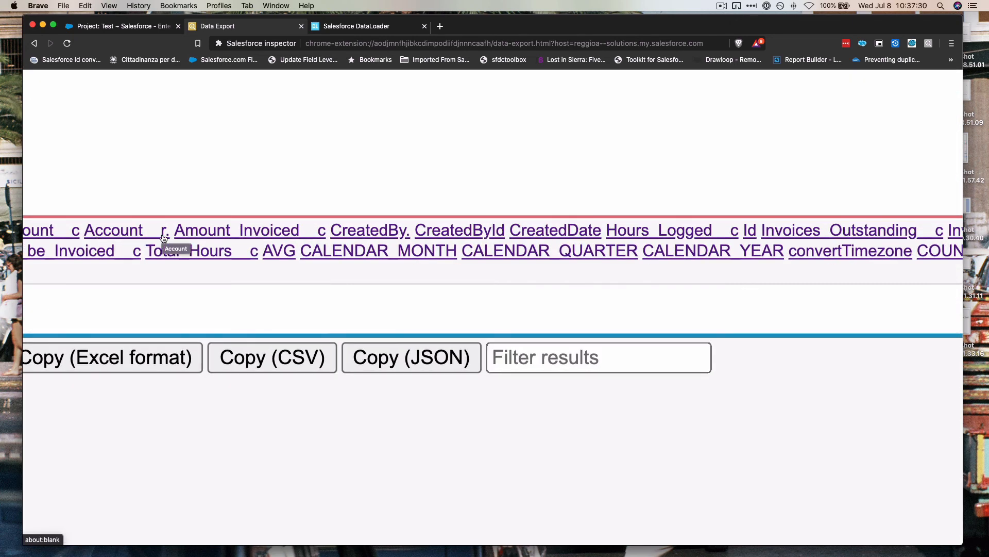
pyautogui.scroll(-5, 163, 237)
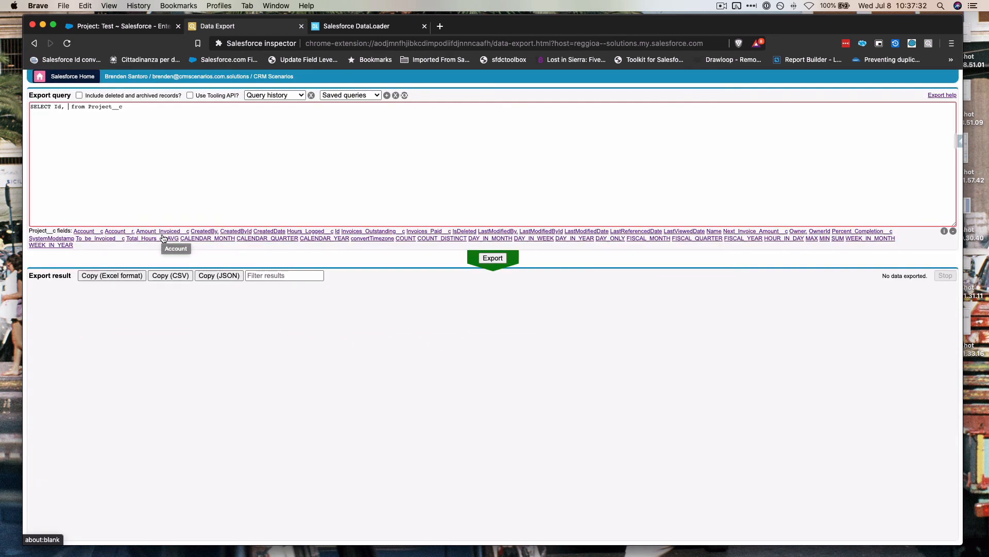
pyautogui.click(128, 236)
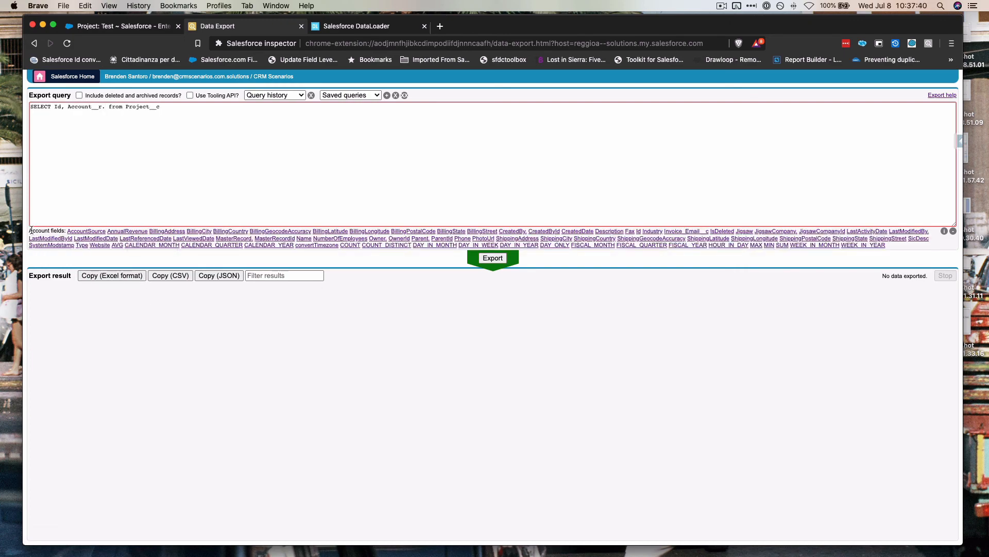
# - Complete the relationship field as Account__r.BillingCountry, remove the trailing comma and space, and export the query
pyautogui.scroll(5, 31, 230)
pyautogui.scroll(-1, 32, 230)
pyautogui.scroll(-5, 63, 234)
pyautogui.click(217, 231)
pyautogui.press('BackSpace')
pyautogui.press('BackSpace')
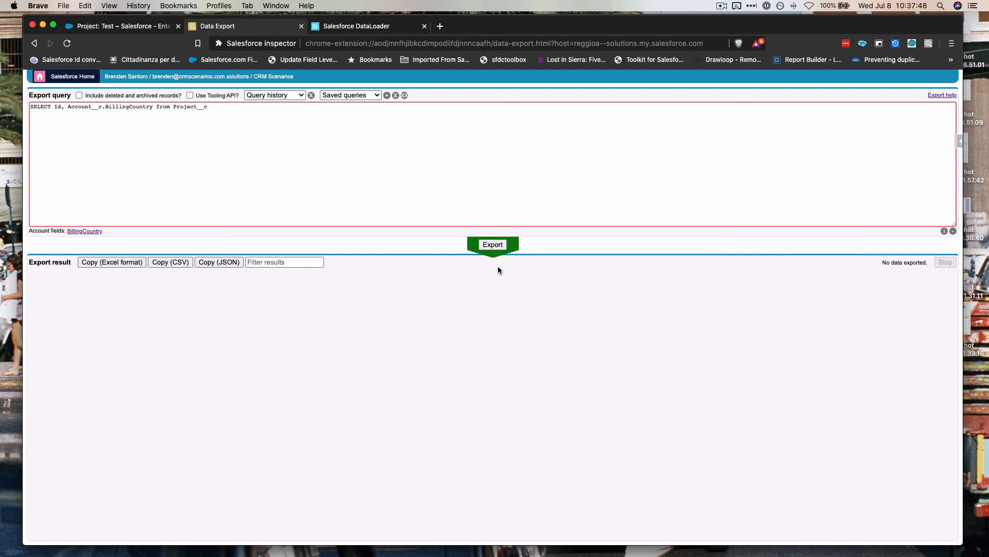
pyautogui.click(493, 246)
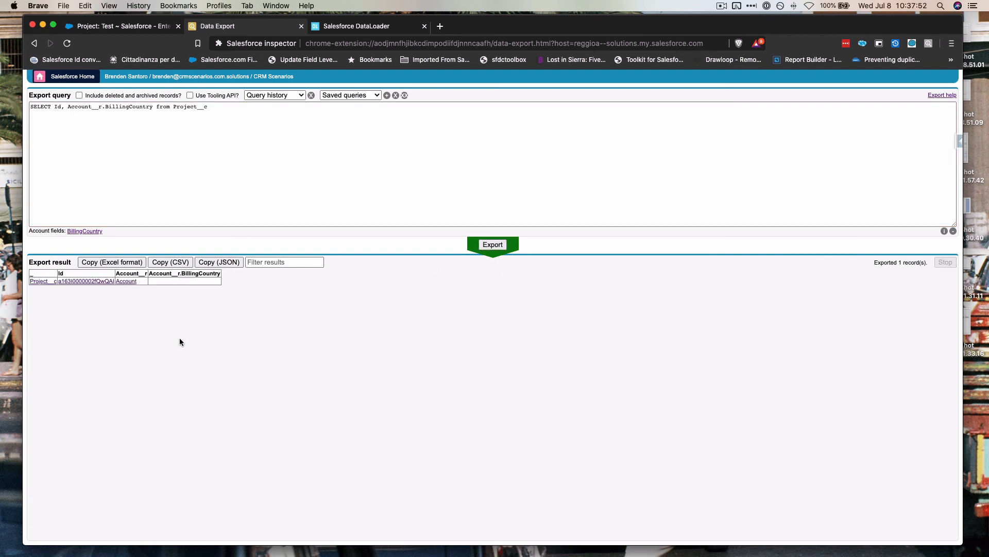
# - Add Account__r.Name after Account__r.BillingCountry in the Project__c query and run the export
pyautogui.click(156, 105)
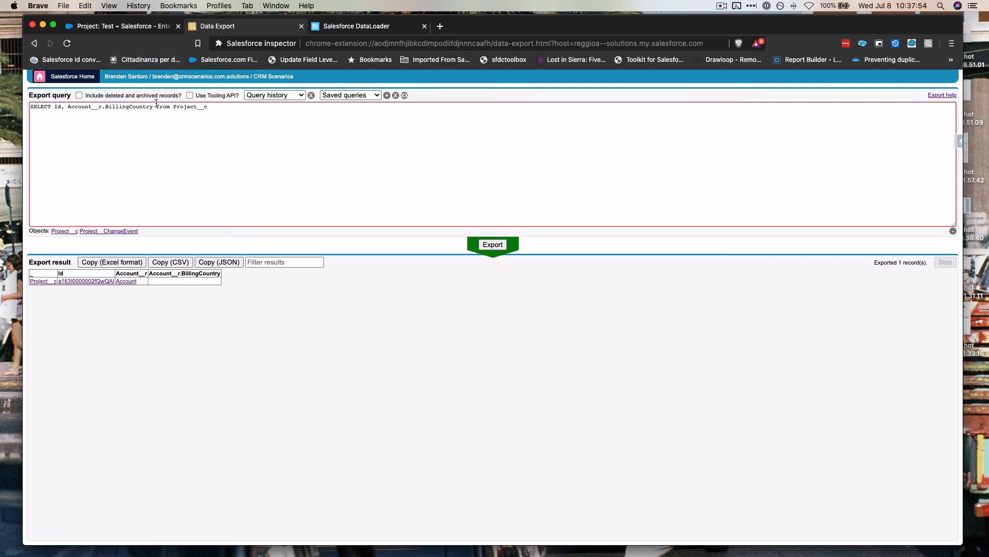
pyautogui.click(156, 104)
pyautogui.press('Left')
pyautogui.write(',')
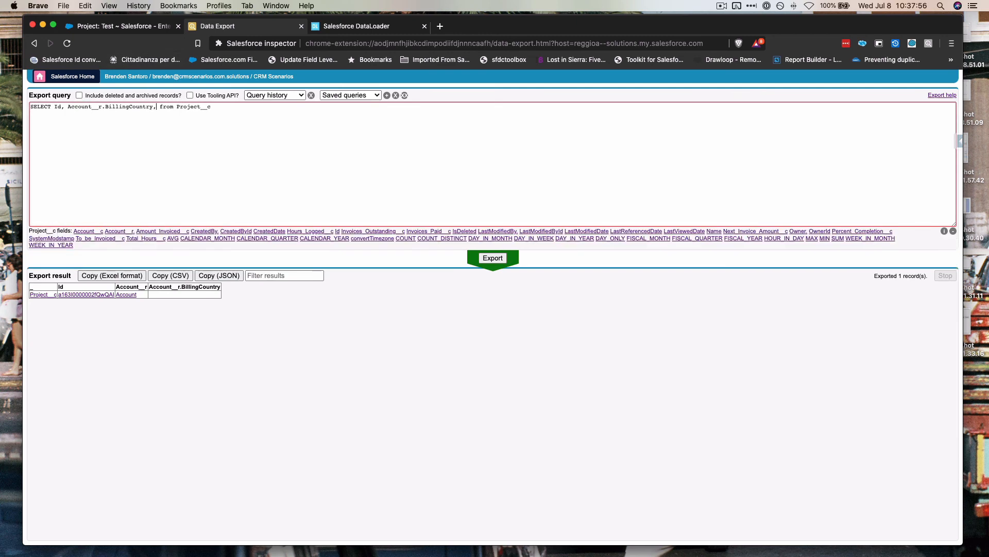
pyautogui.click(122, 232)
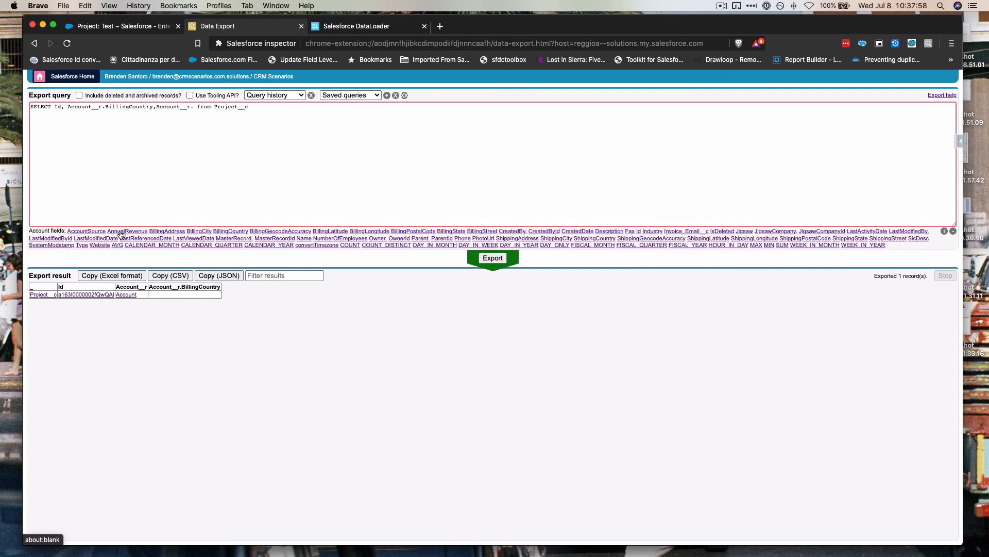
pyautogui.write('n')
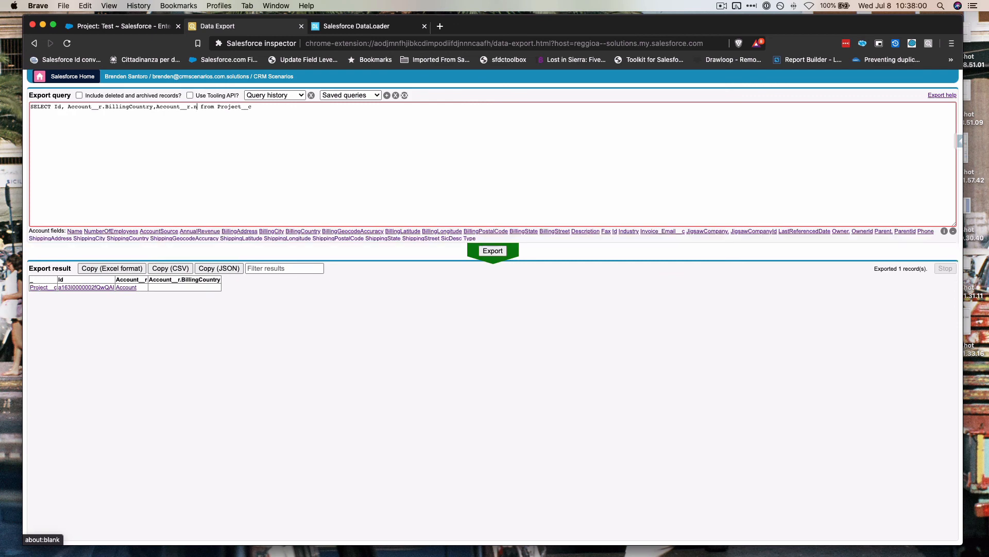
pyautogui.click(77, 232)
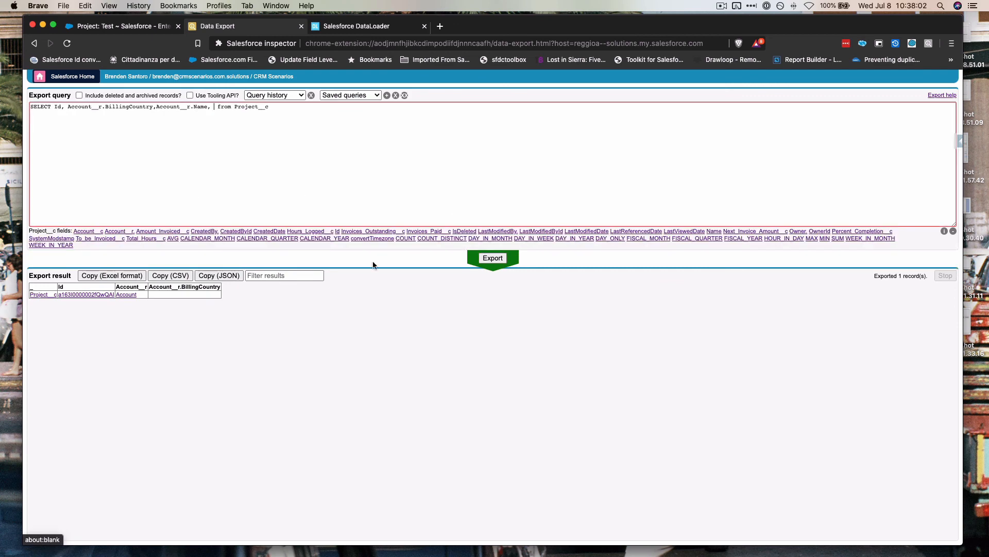
pyautogui.click(505, 250)
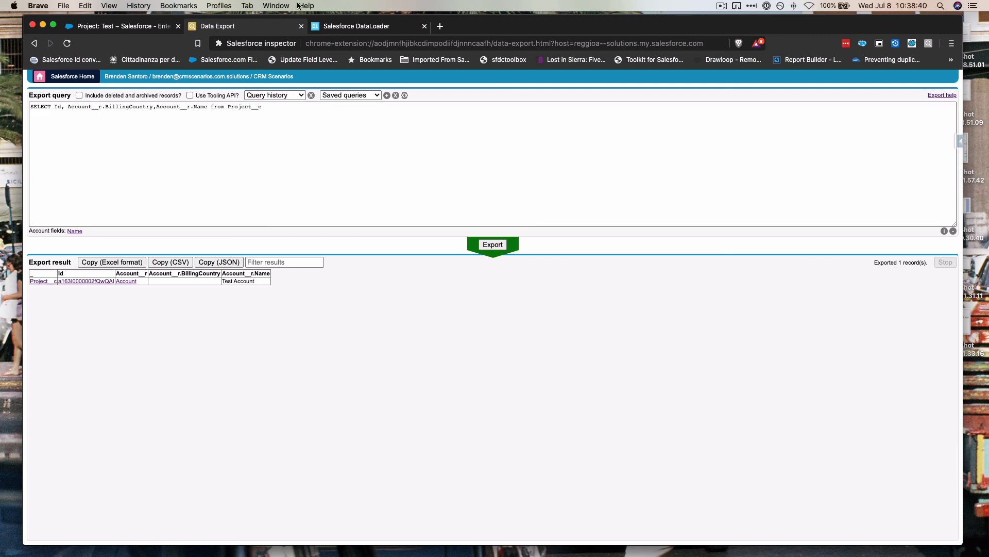
# - Switch to dataloader.io, go back to the Opportunity export's object selection and look through the available objects
pyautogui.click(365, 30)
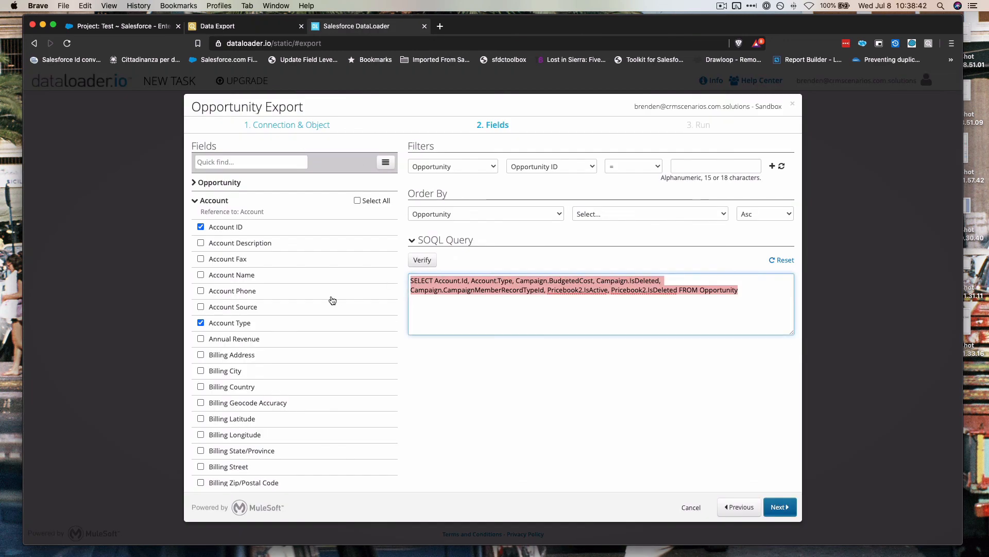
pyautogui.scroll(-4, 306, 356)
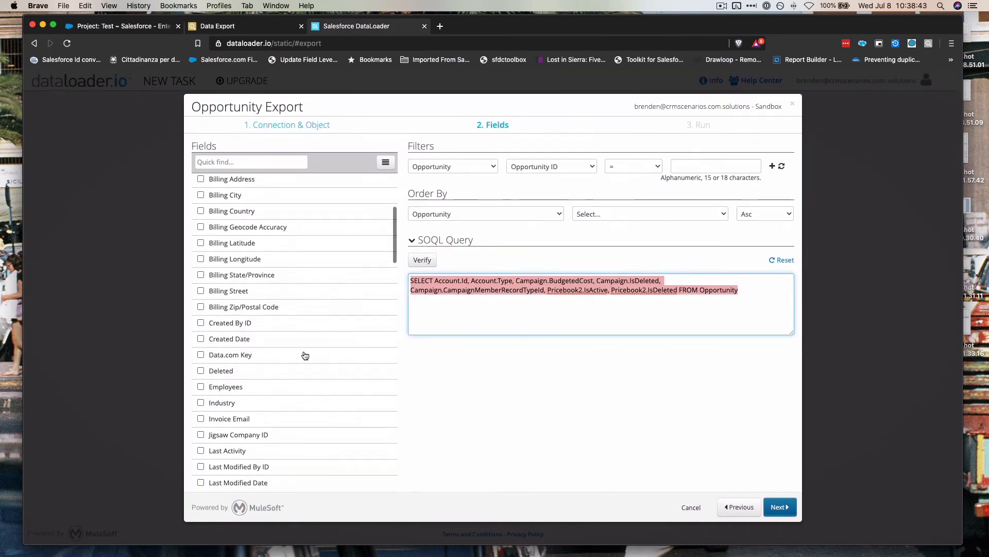
pyautogui.click(742, 507)
pyautogui.scroll(-3, 539, 347)
pyautogui.scroll(-10, 539, 346)
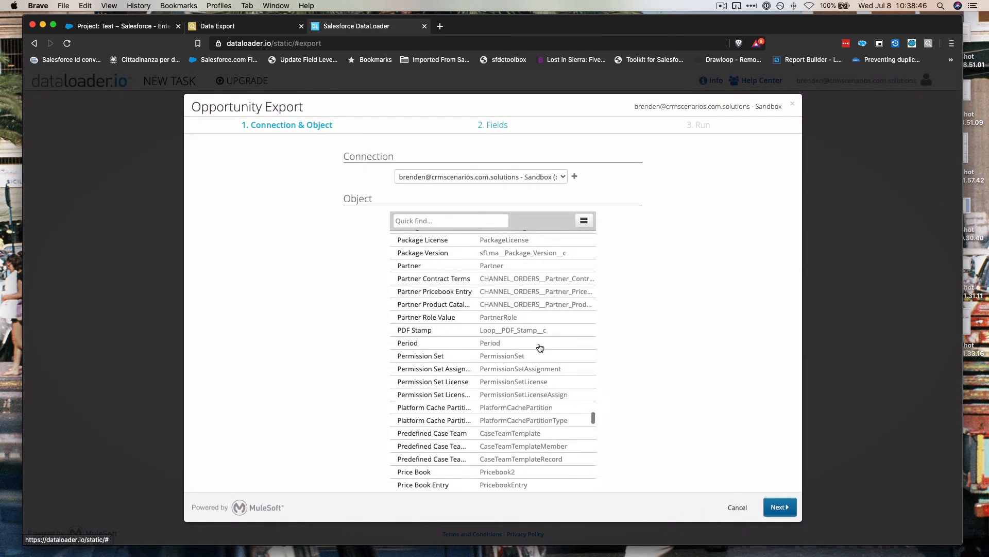
pyautogui.scroll(-3, 540, 346)
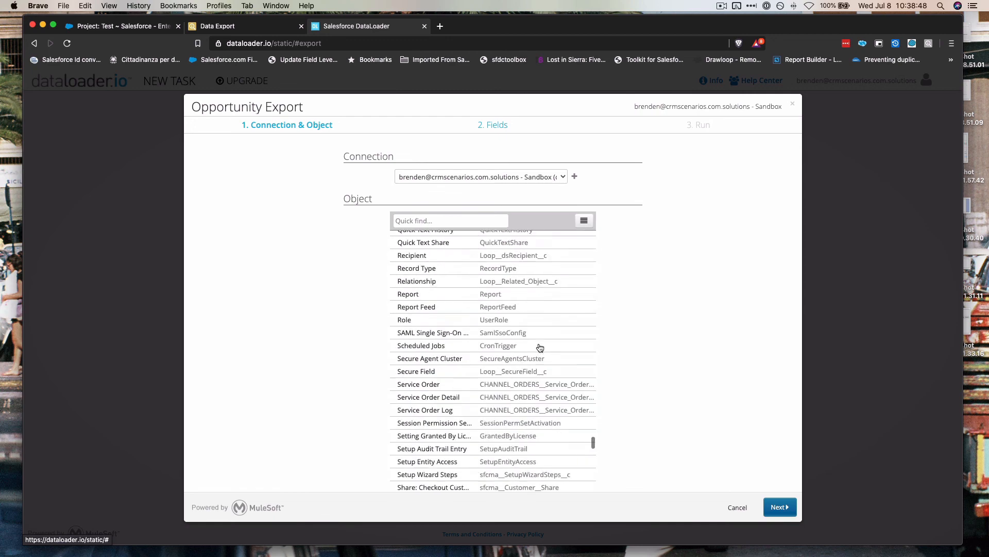
pyautogui.scroll(15, 539, 348)
pyautogui.scroll(8, 513, 289)
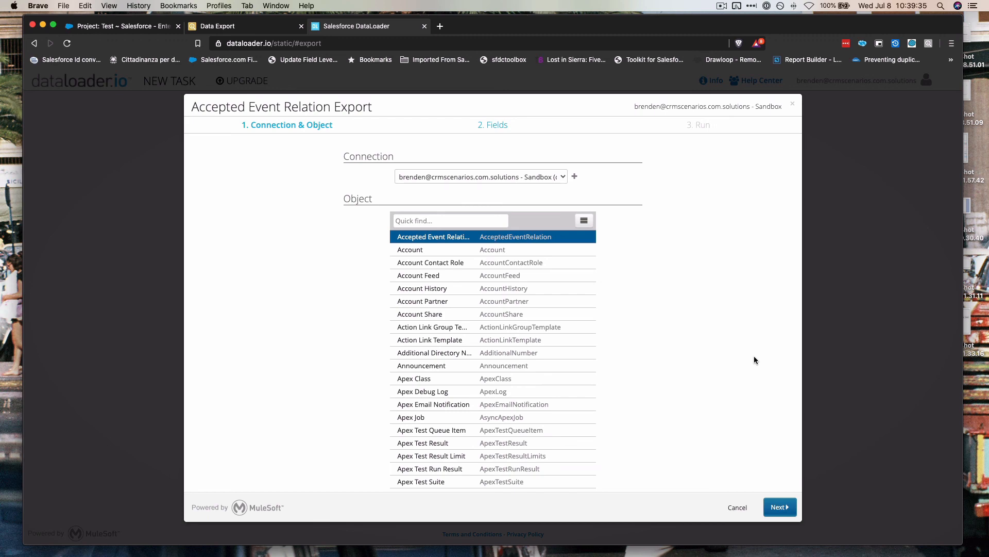
# - Choose Account as the dataloader.io export object, continue to its fields, and return to the Salesforce Inspector Data Export page
pyautogui.scroll(-10, 489, 405)
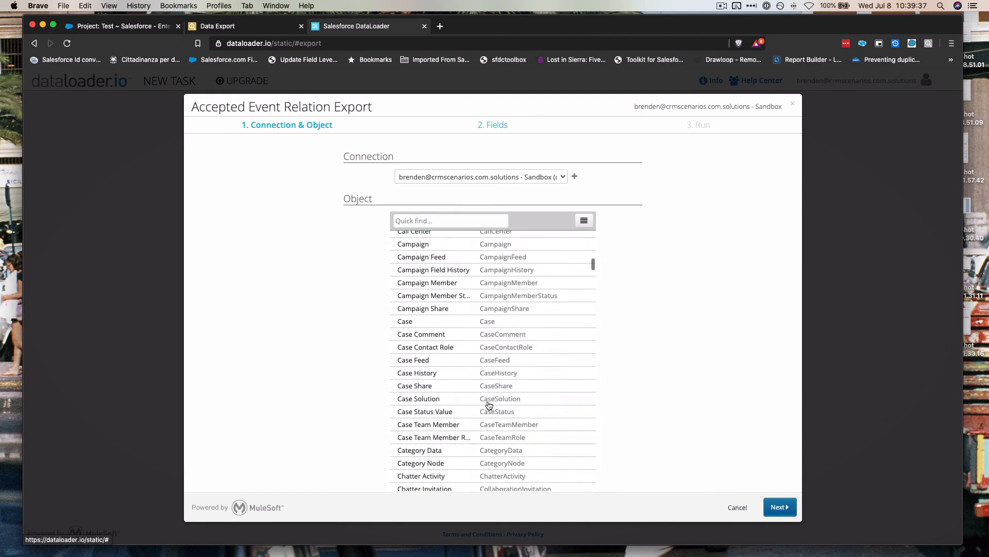
pyautogui.scroll(-5, 489, 361)
pyautogui.scroll(15, 489, 405)
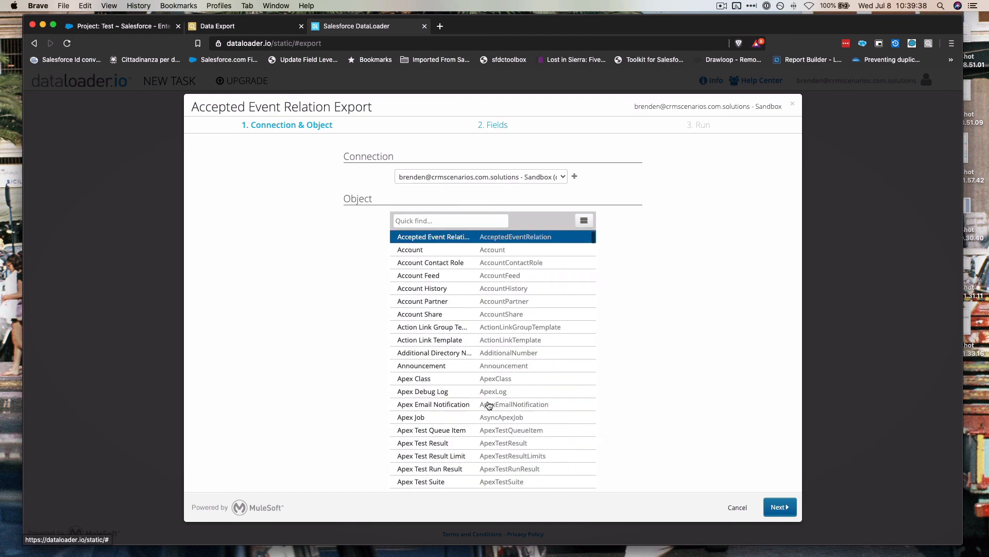
pyautogui.click(433, 249)
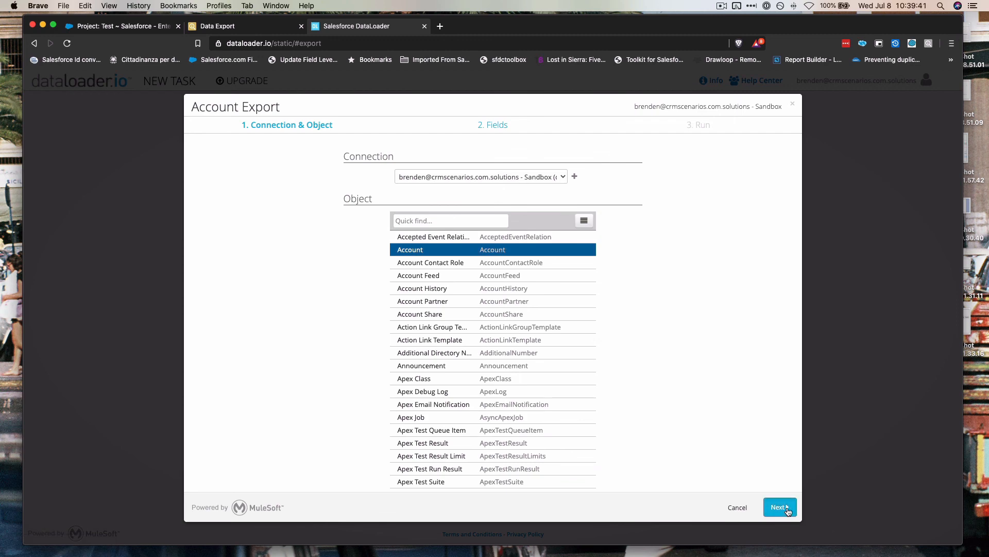
pyautogui.click(780, 507)
pyautogui.click(195, 183)
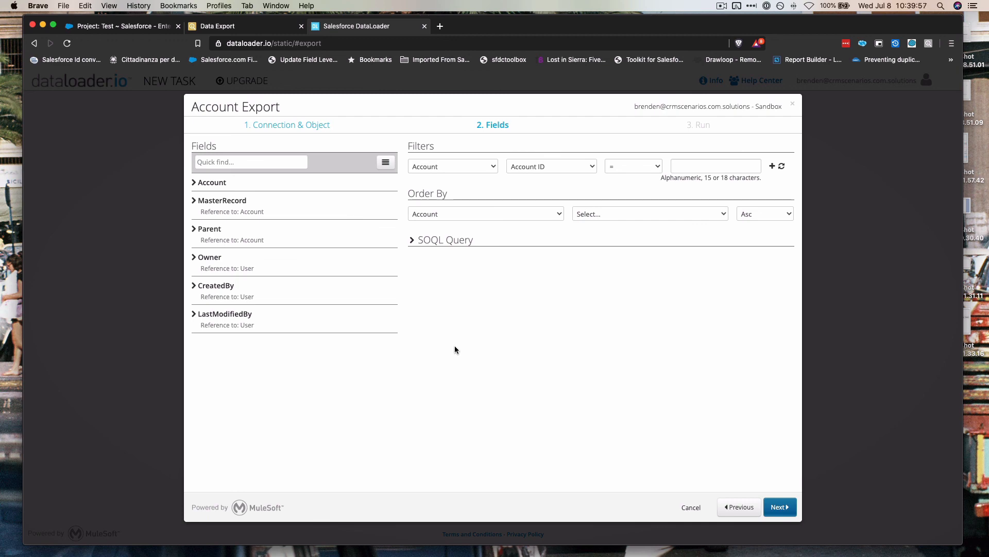
pyautogui.click(249, 33)
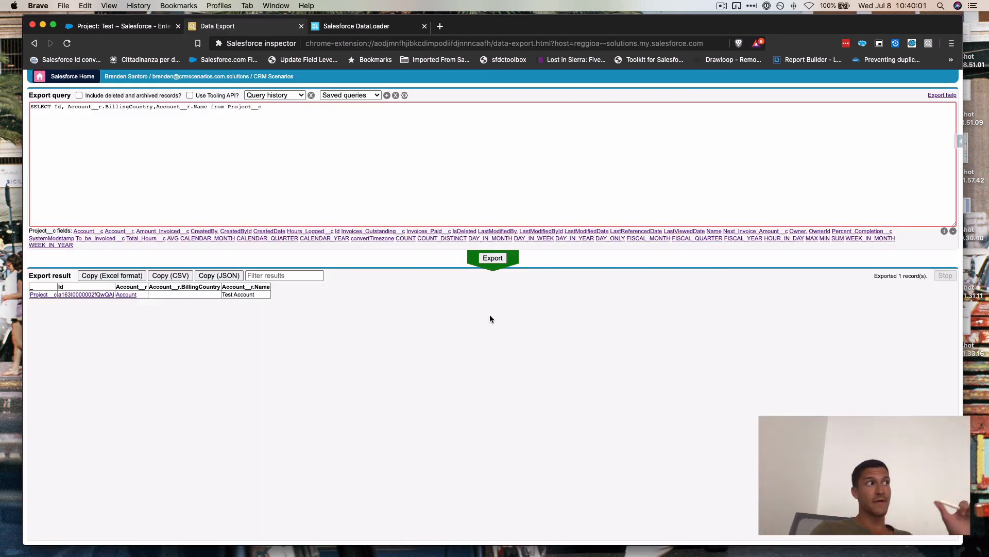